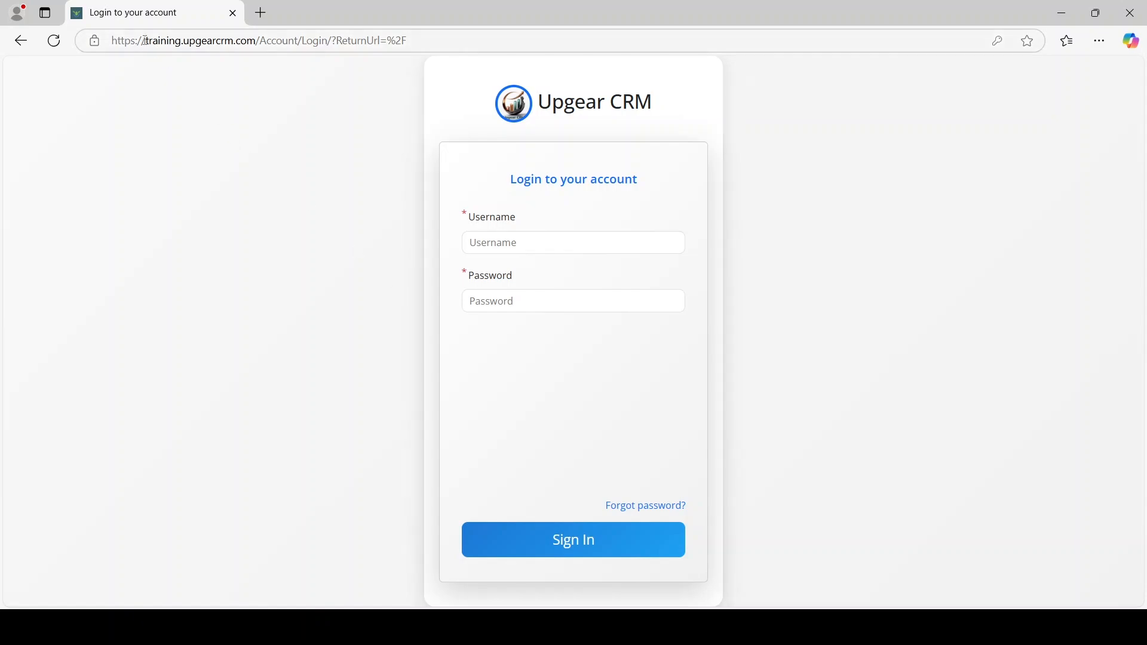
Enter the administrator username and the account password in the Upgear CRM login form
left_click_drag(146, 40, 257, 39)
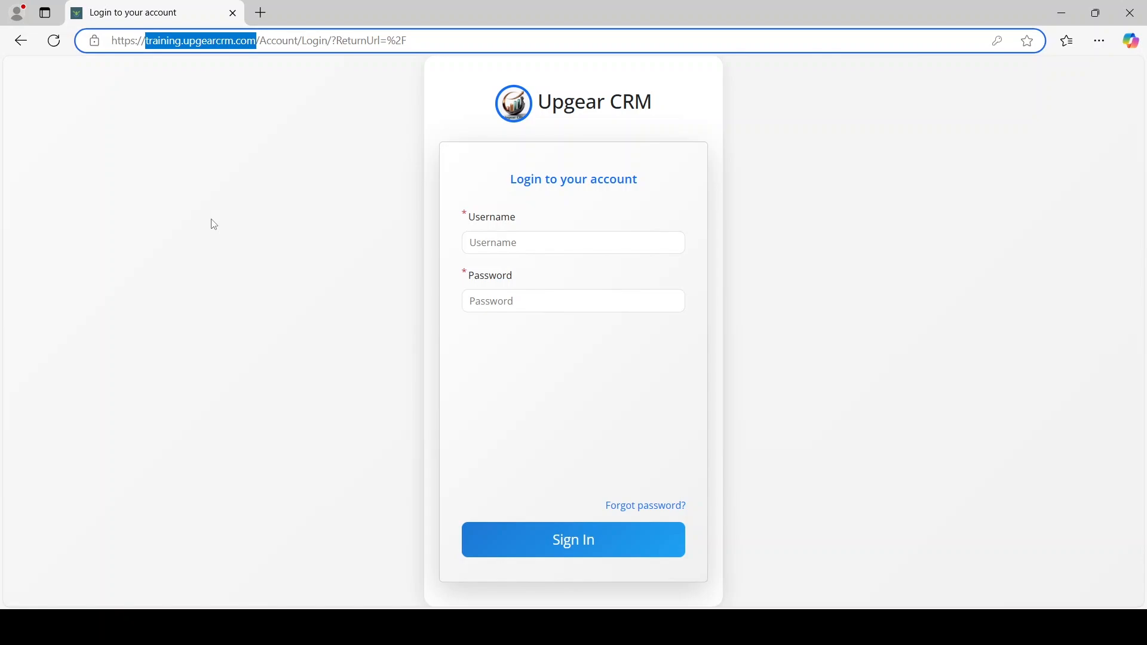
left_click(431, 246)
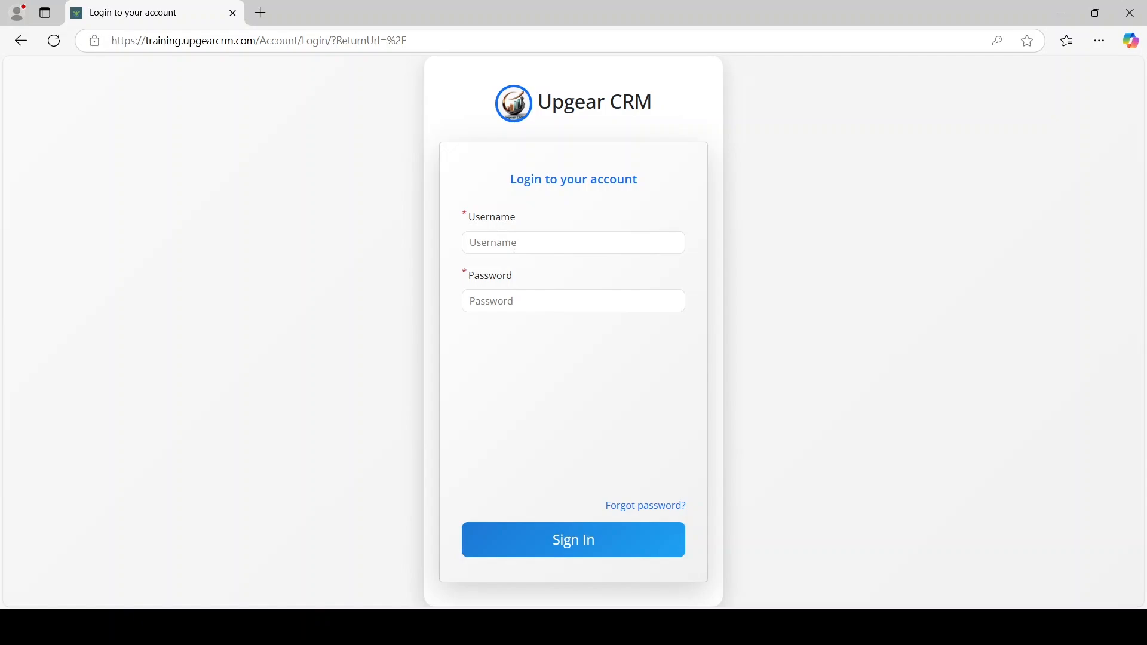
left_click(515, 249)
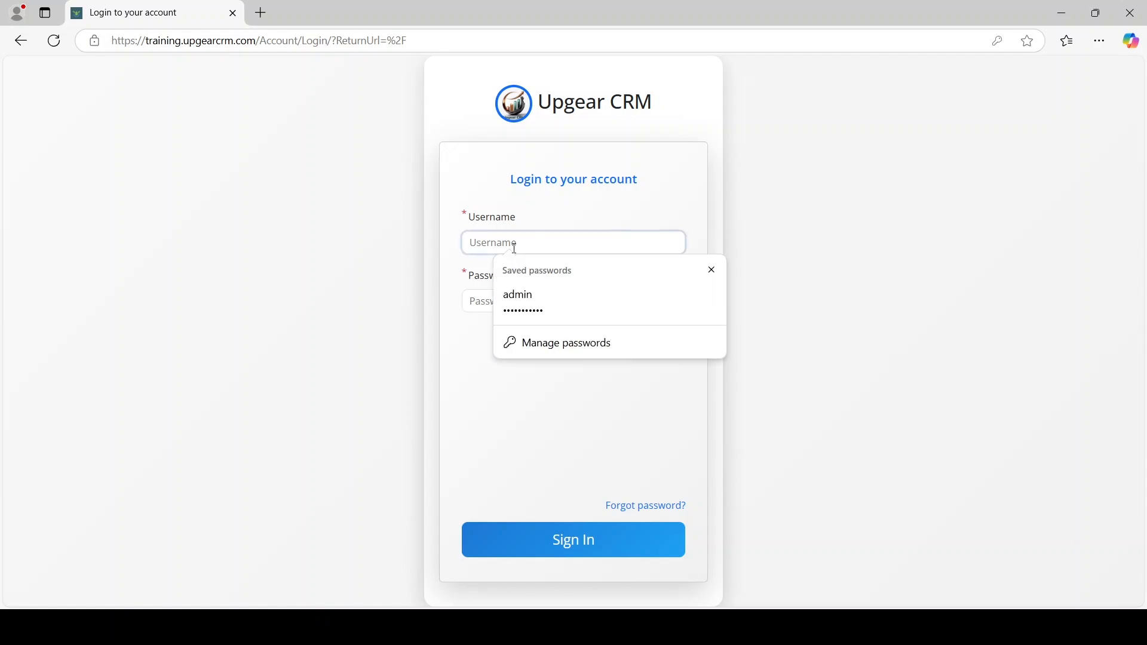
type("admin")
key("Tab")
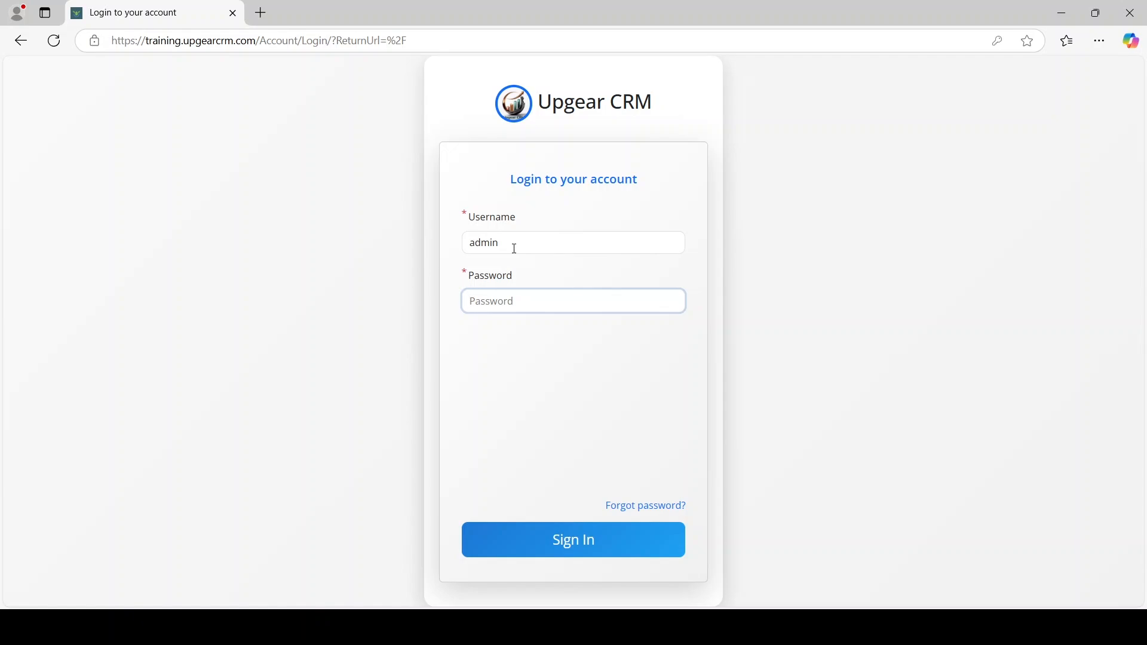
type("****************")
Sign in and choose 'Not now' on the browser's offer to update the saved password
left_click(541, 533)
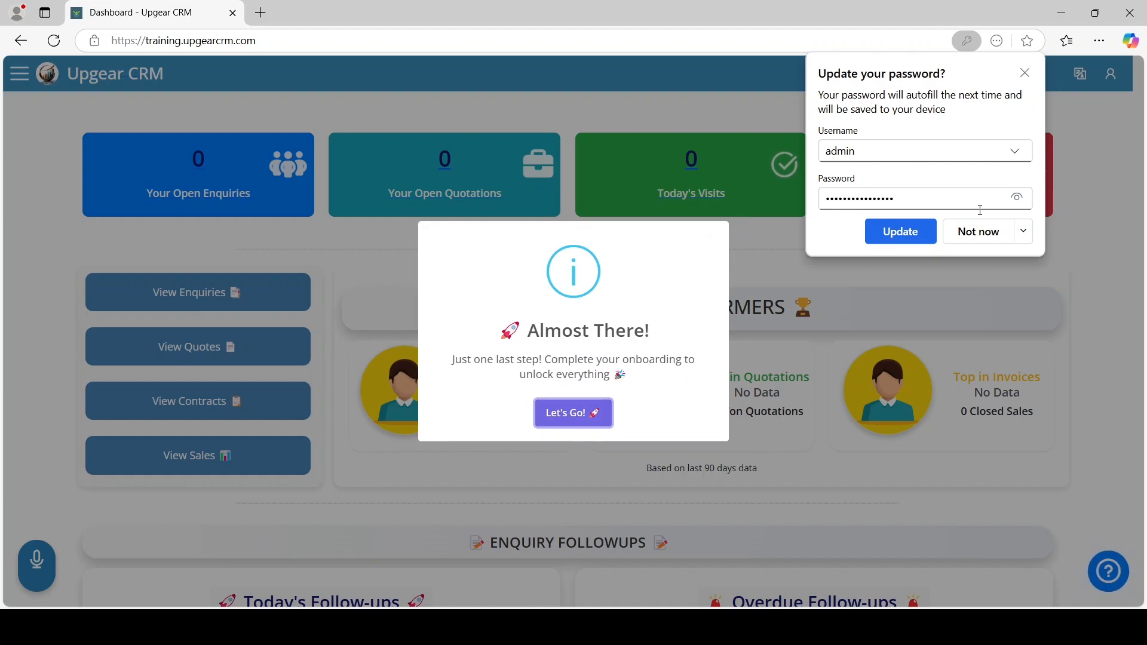
left_click(1024, 233)
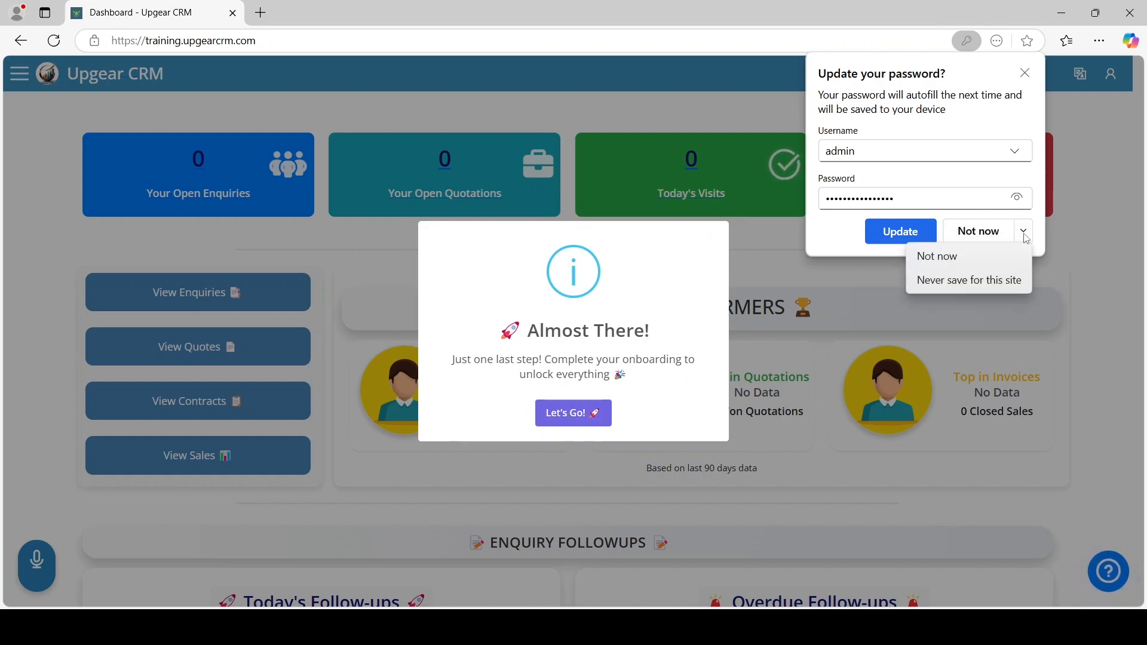
left_click(959, 256)
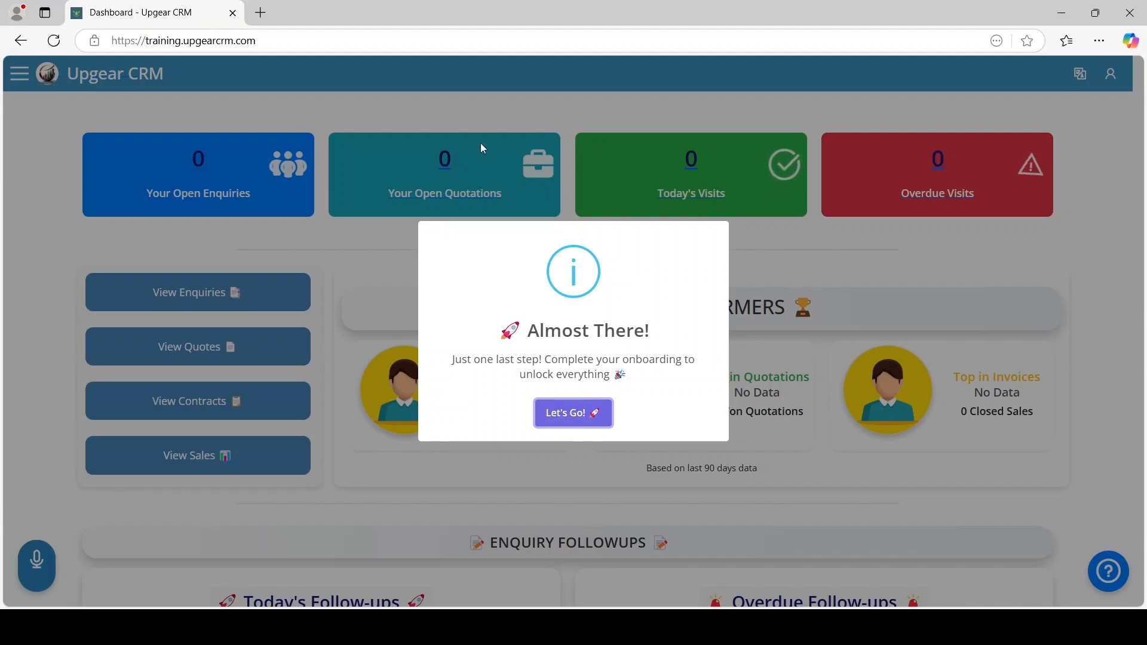
Choose 'Let's Go!' on the Almost There prompt to reach the onboarding task list
left_click(574, 426)
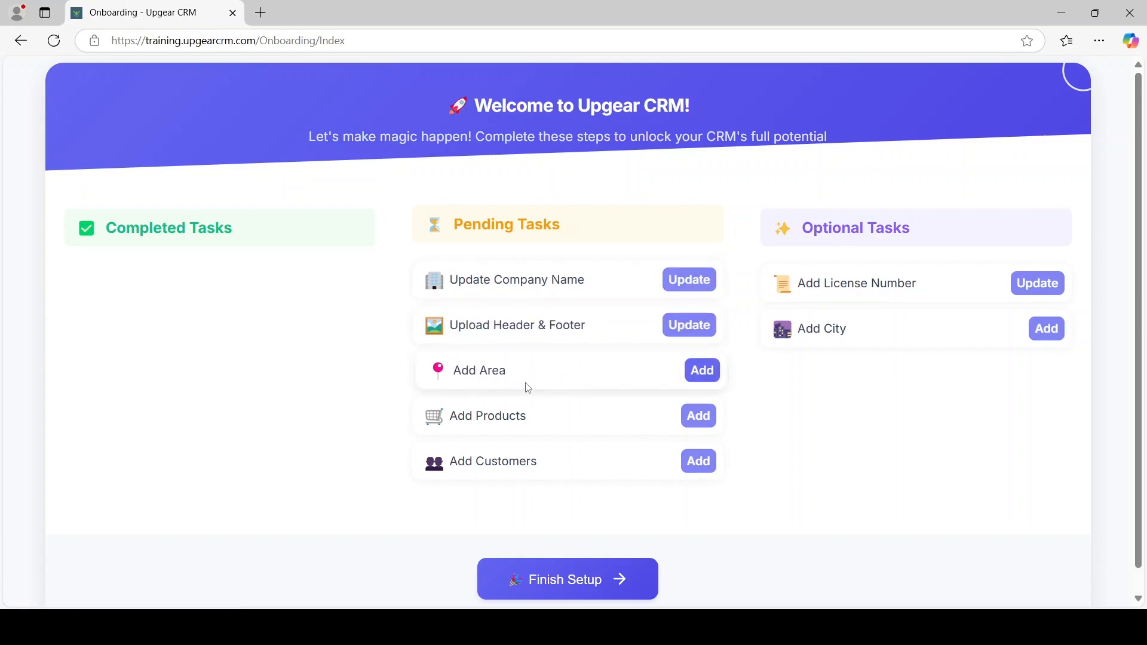
left_click(687, 419)
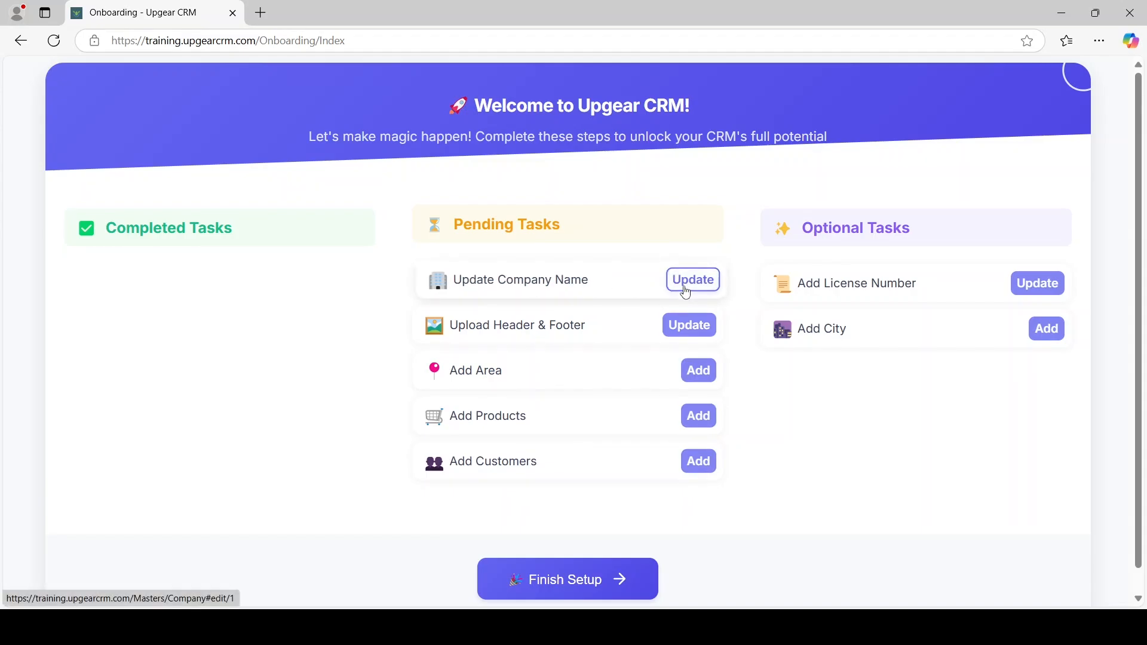
Open the company name form and replace 'Dummy' with 'Silicon' in the company name
left_click(686, 290)
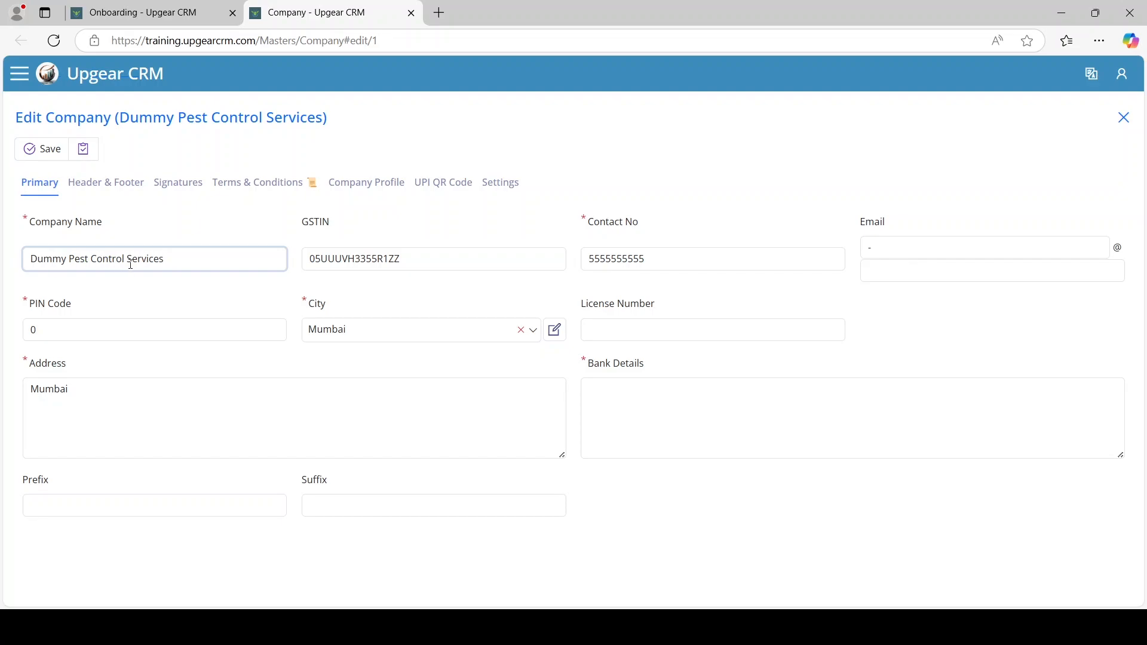
double_click(37, 265)
key("BackSpace")
type("Silicon")
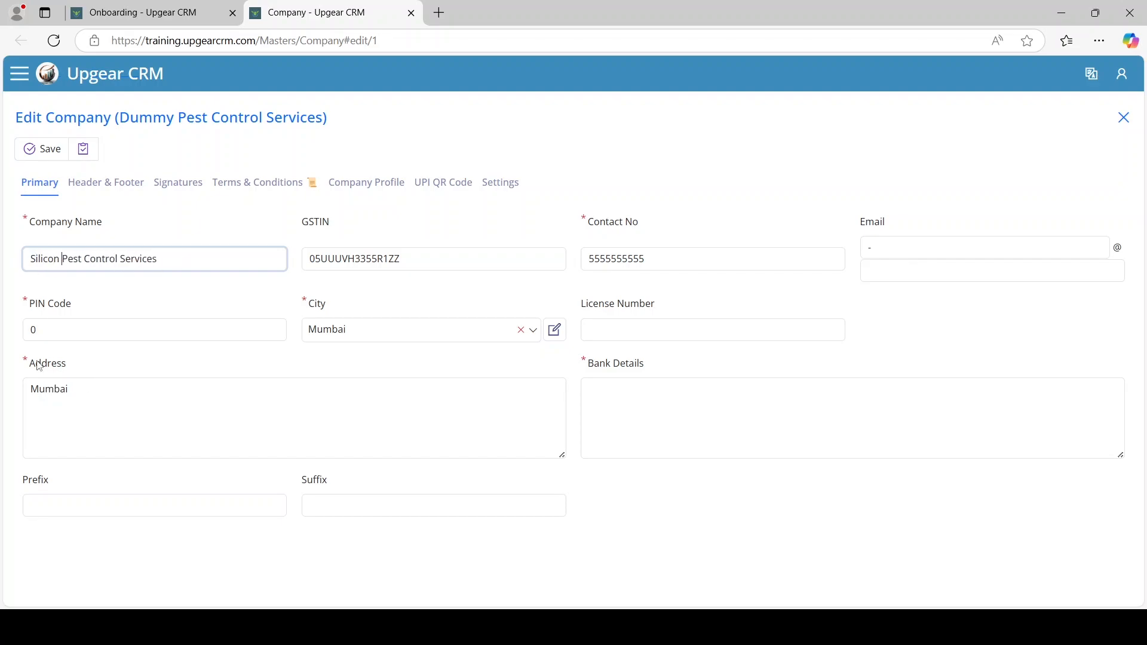
Fill in the company e-mail address and the PIN code
left_click(415, 266)
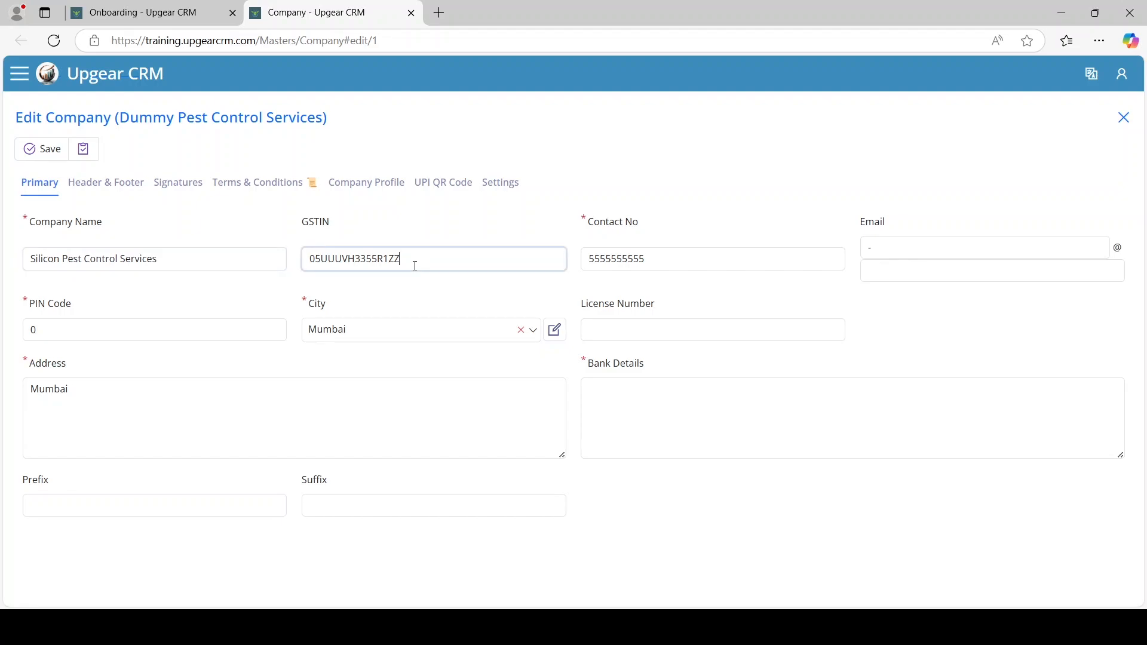
left_click(643, 256)
left_click(888, 246)
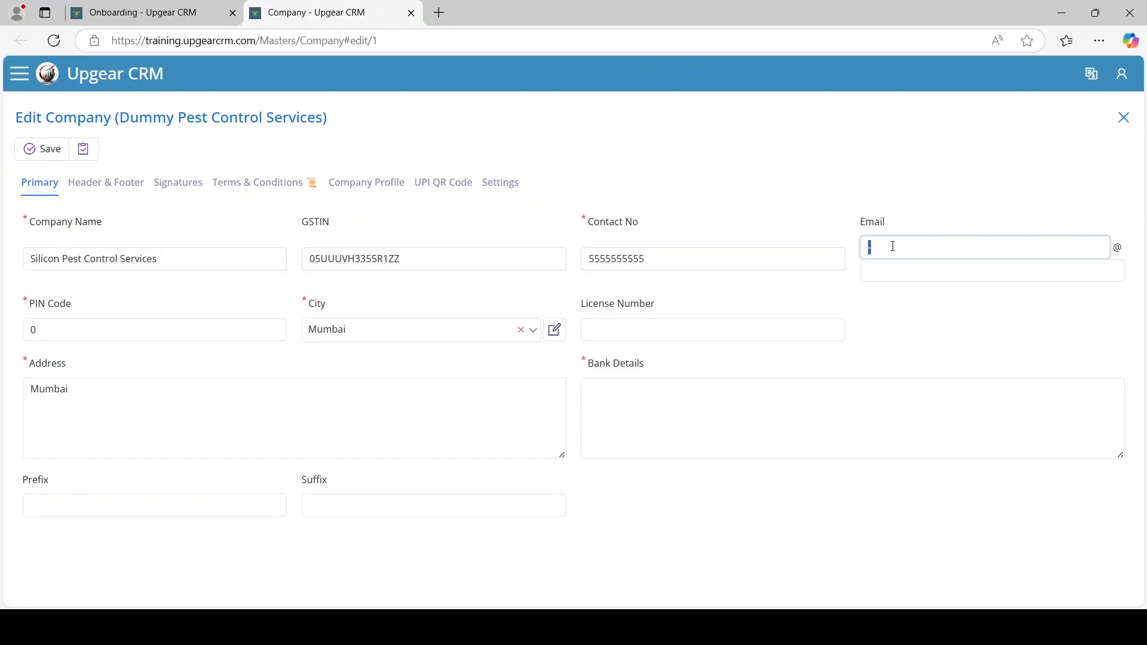
key("Tab")
type("upgearcrm.com")
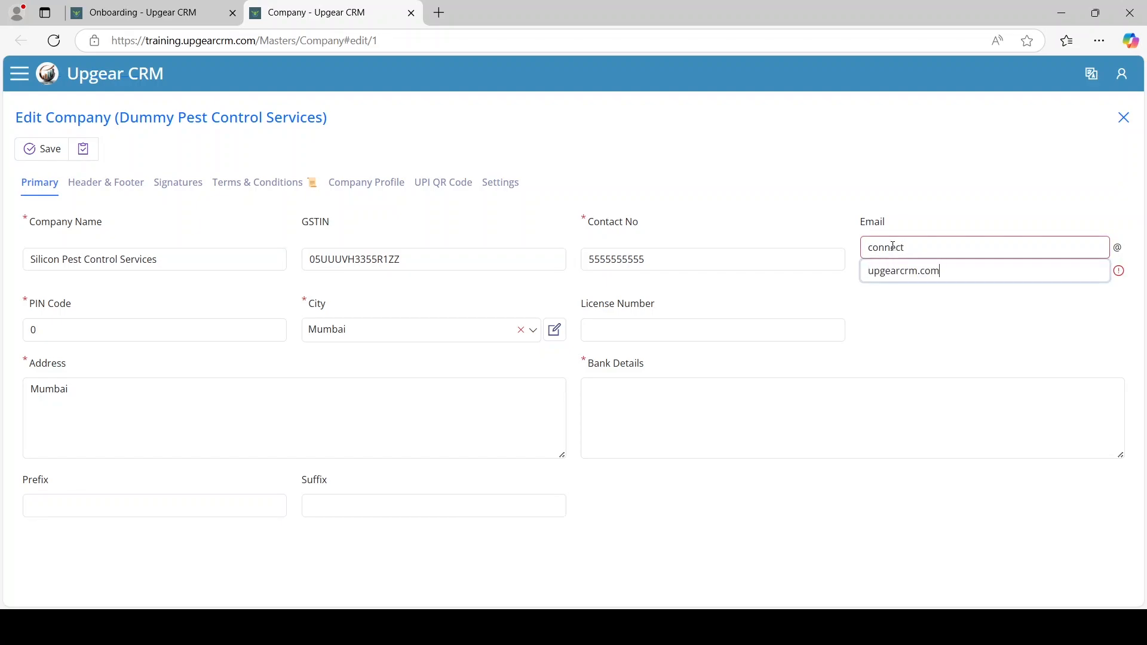
key("Tab")
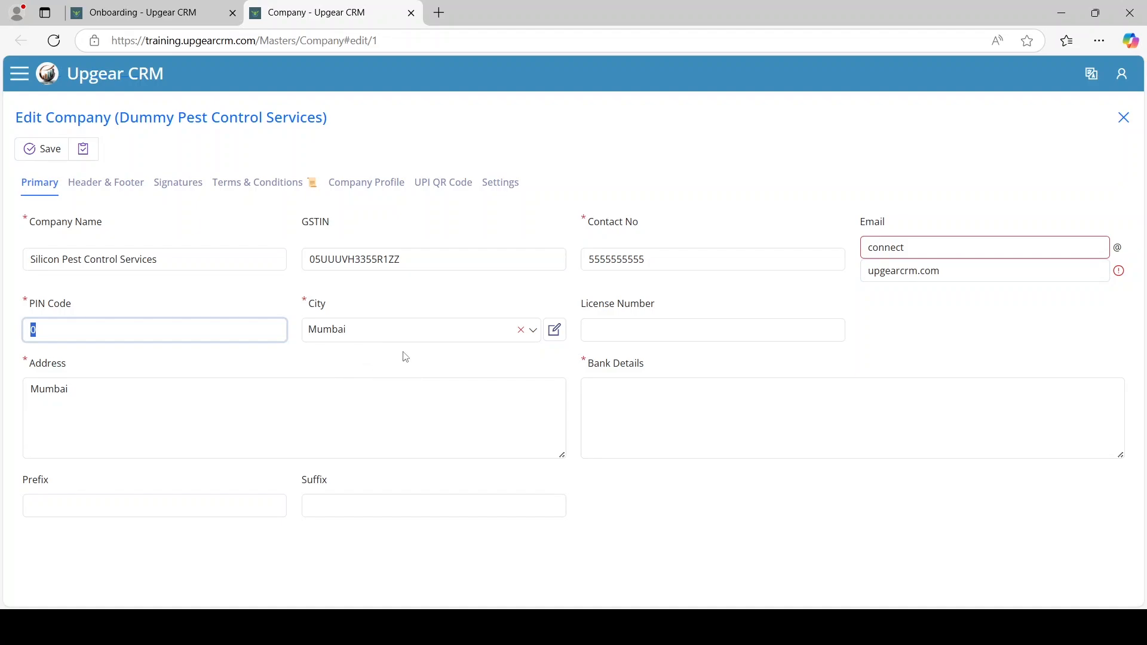
type("400080")
Enter the SBI bank details: account number, IFSC code and Mulund branch
left_click(611, 419)
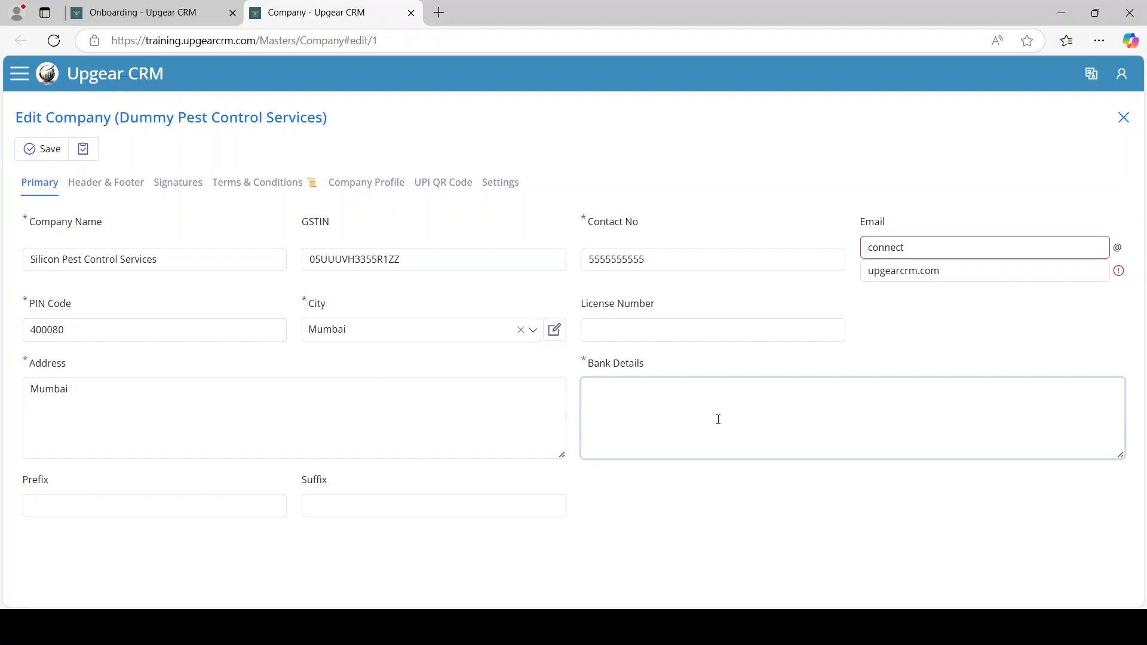
key("Return")
key("Return")
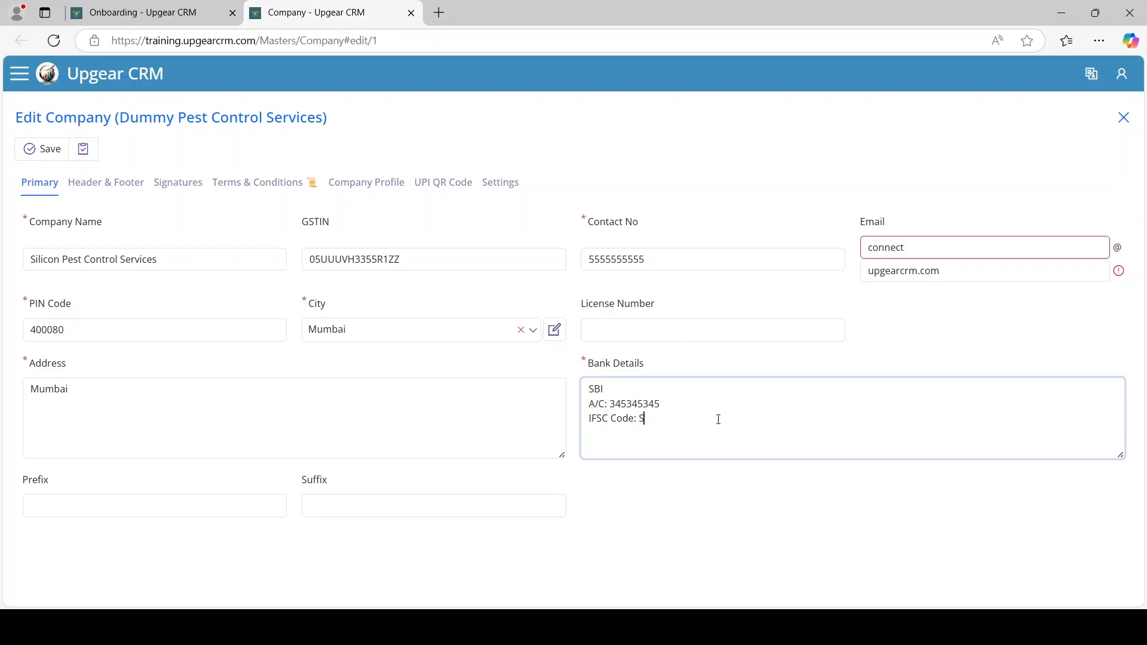
key("BackSpace")
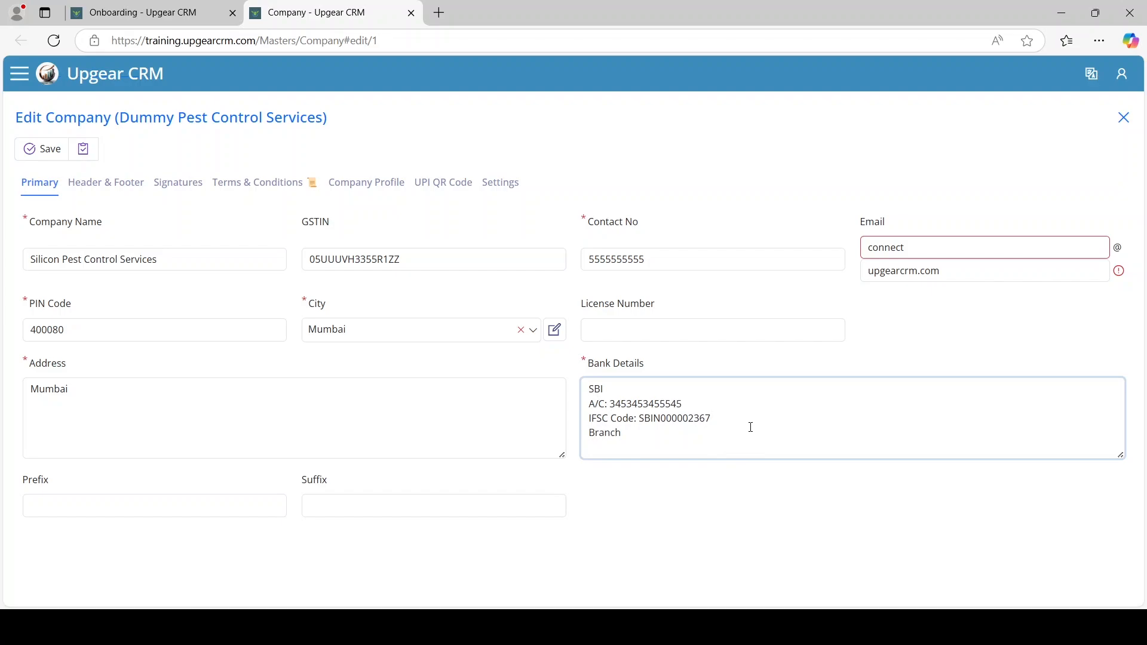
Add the locality to the company address on the Primary tab
left_click(182, 415)
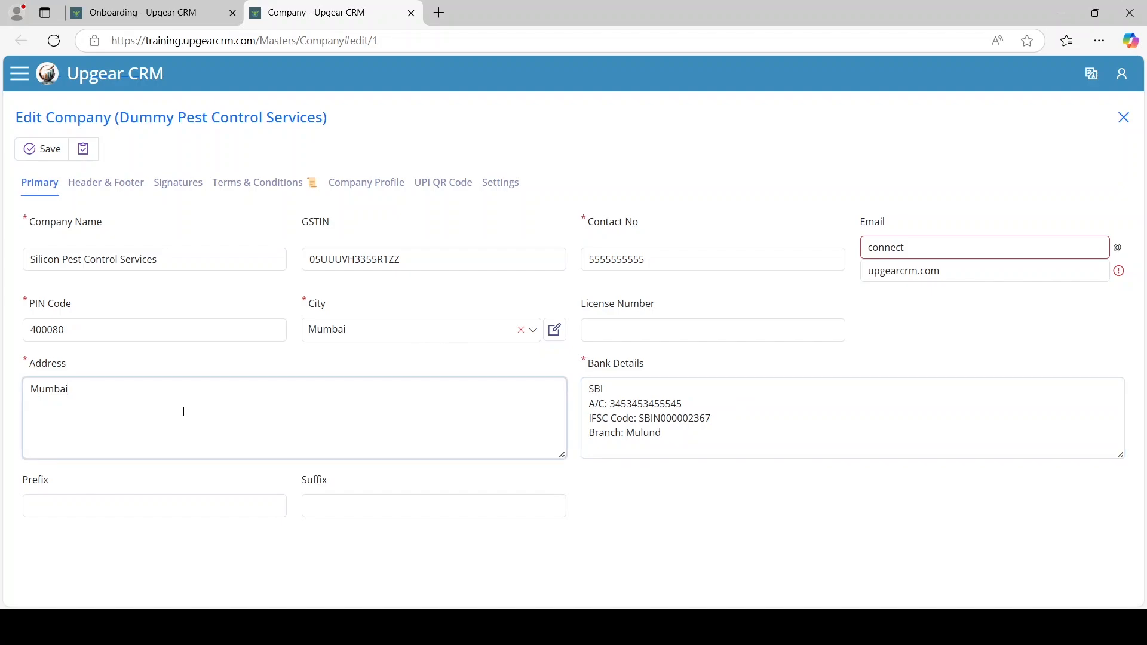
type("Mulund West,")
left_click(104, 183)
left_click(61, 194)
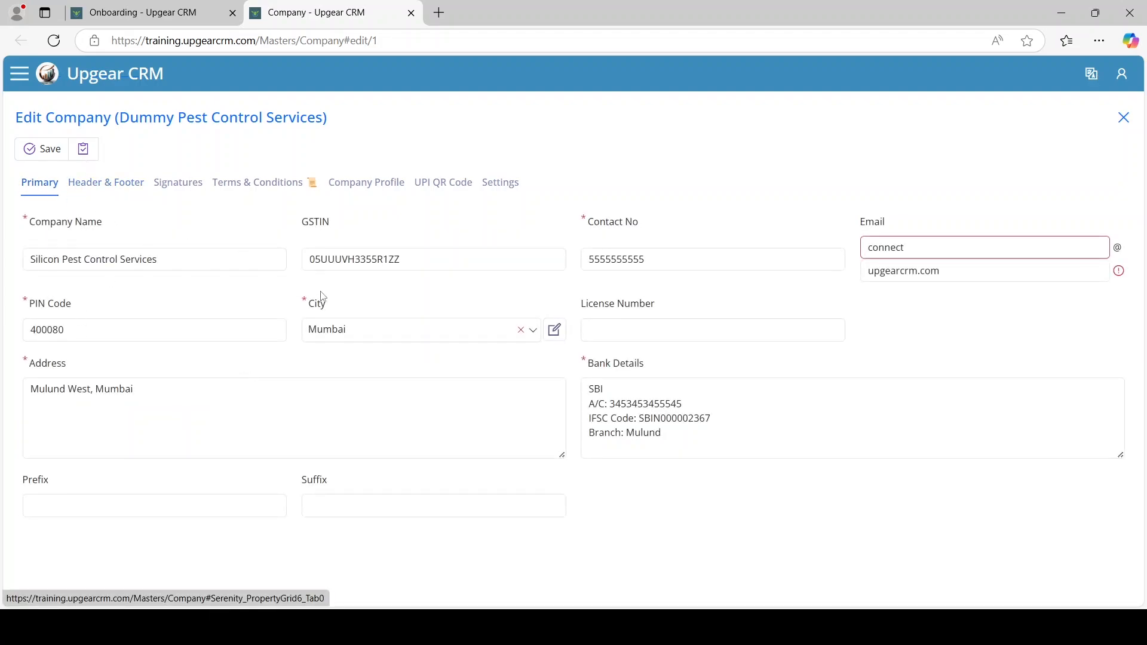
Upload the Header_Image file as the company's header image
left_click(118, 196)
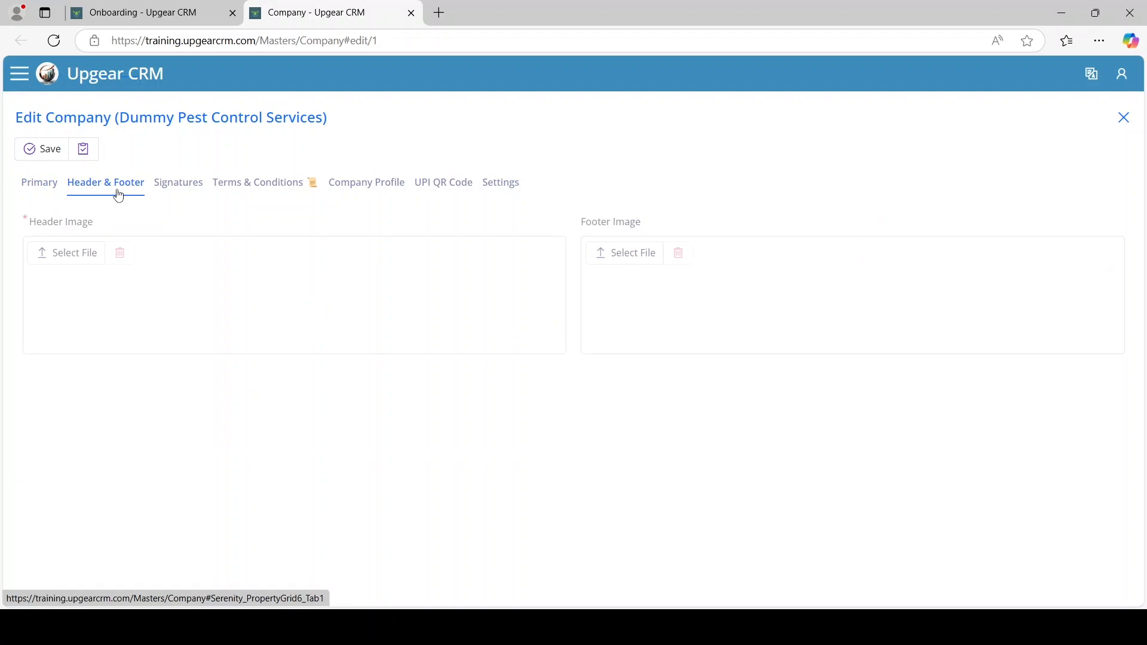
left_click(82, 261)
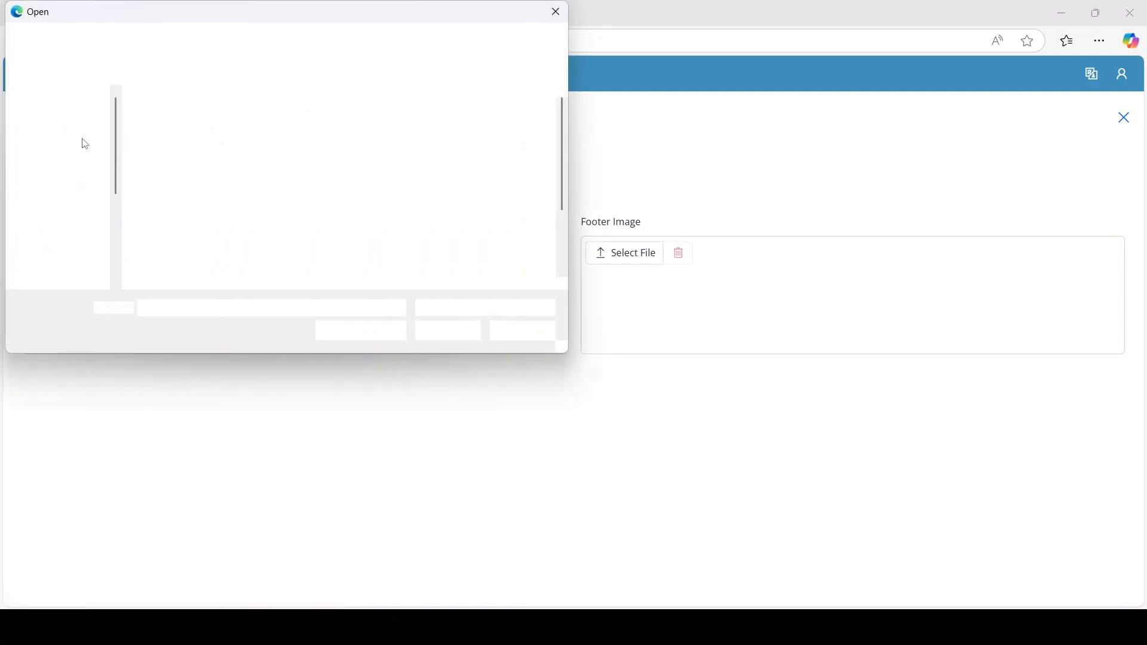
left_click(173, 179)
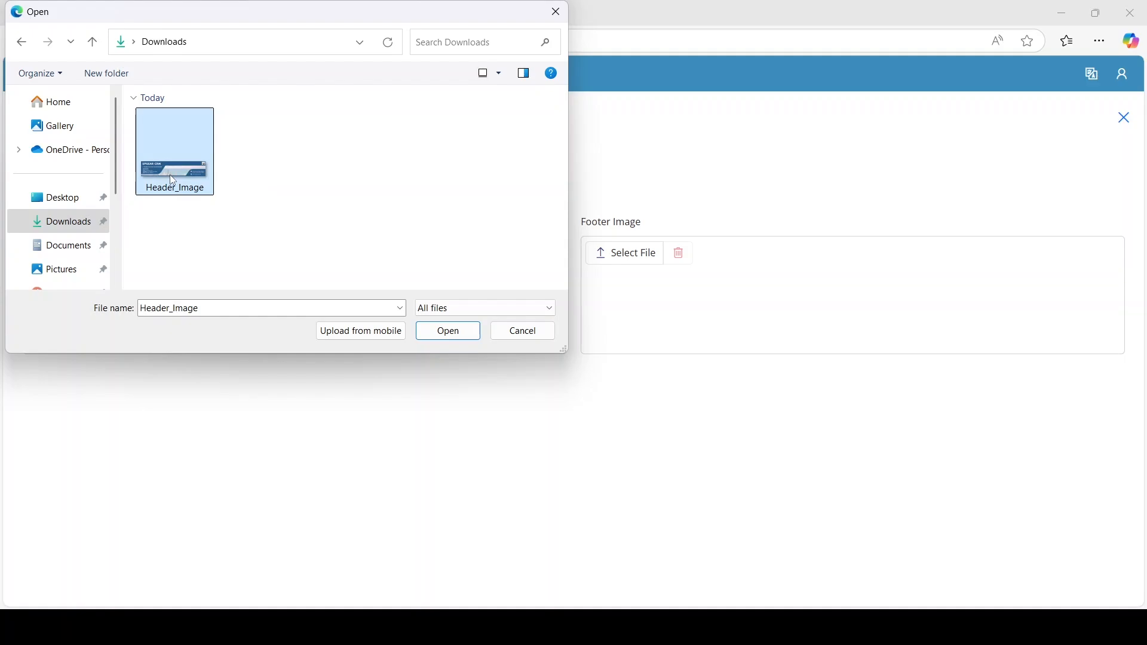
left_click(448, 330)
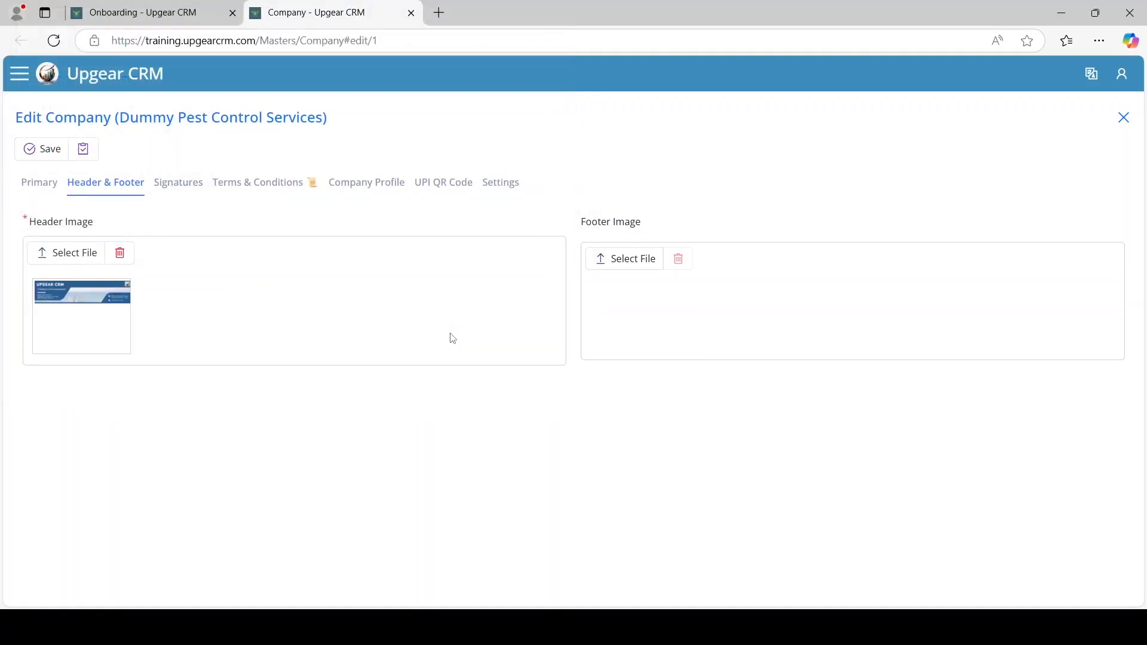
left_click(180, 187)
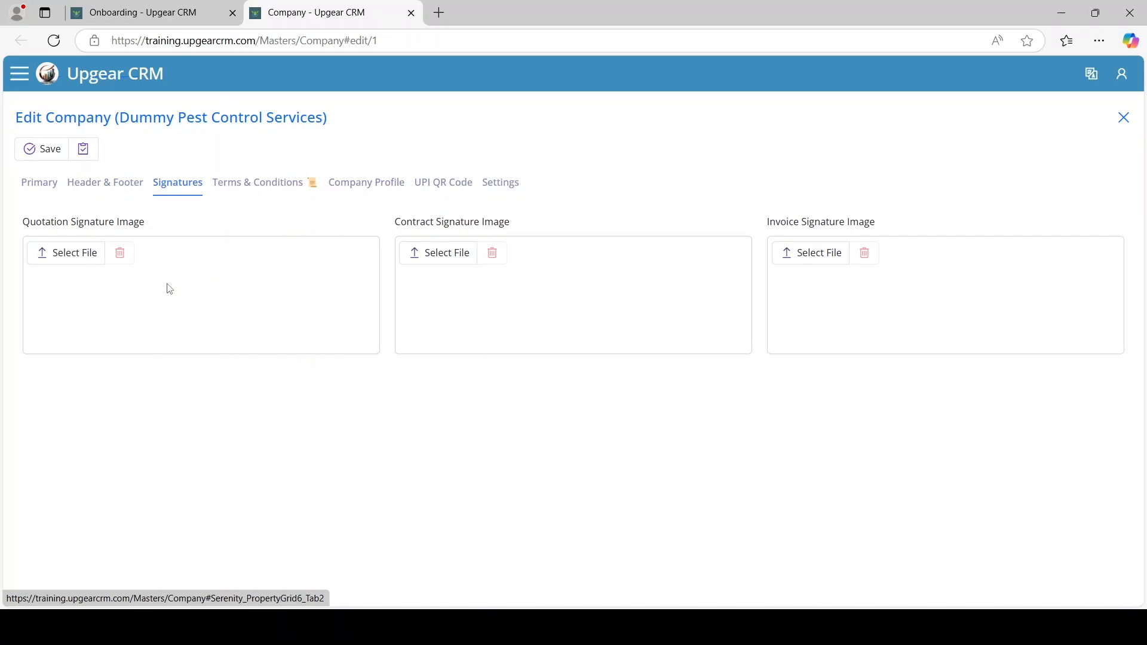
Go through the quotation, contract, invoice and PO terms editors in the Terms section
left_click(268, 189)
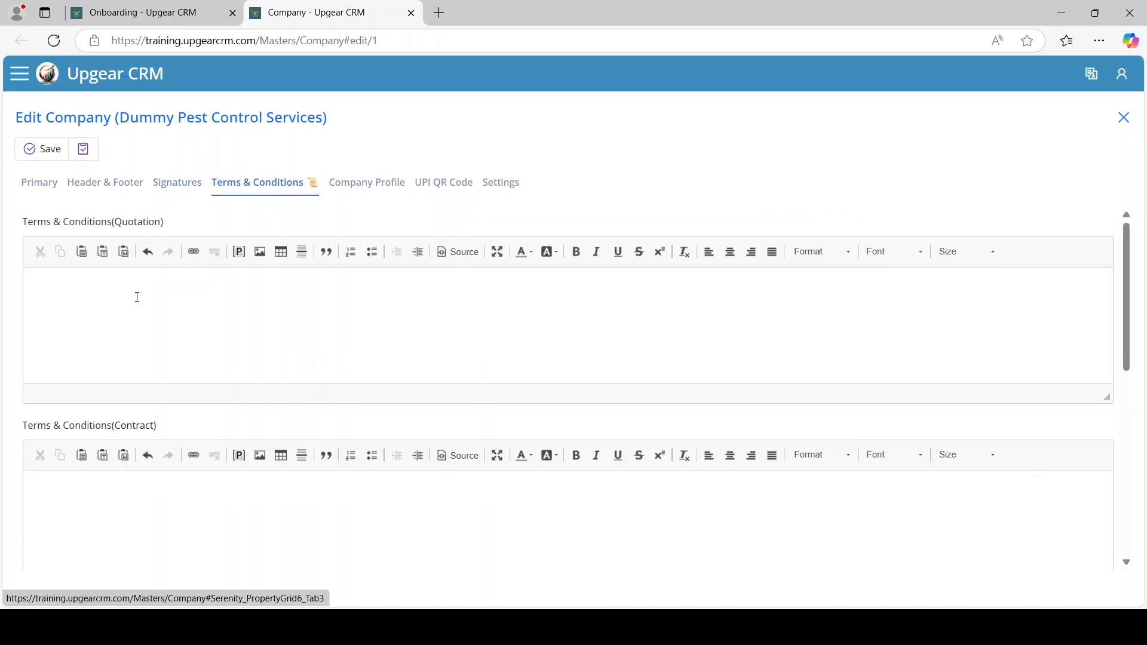
left_click(138, 296)
scroll(150, 334, "down", 3)
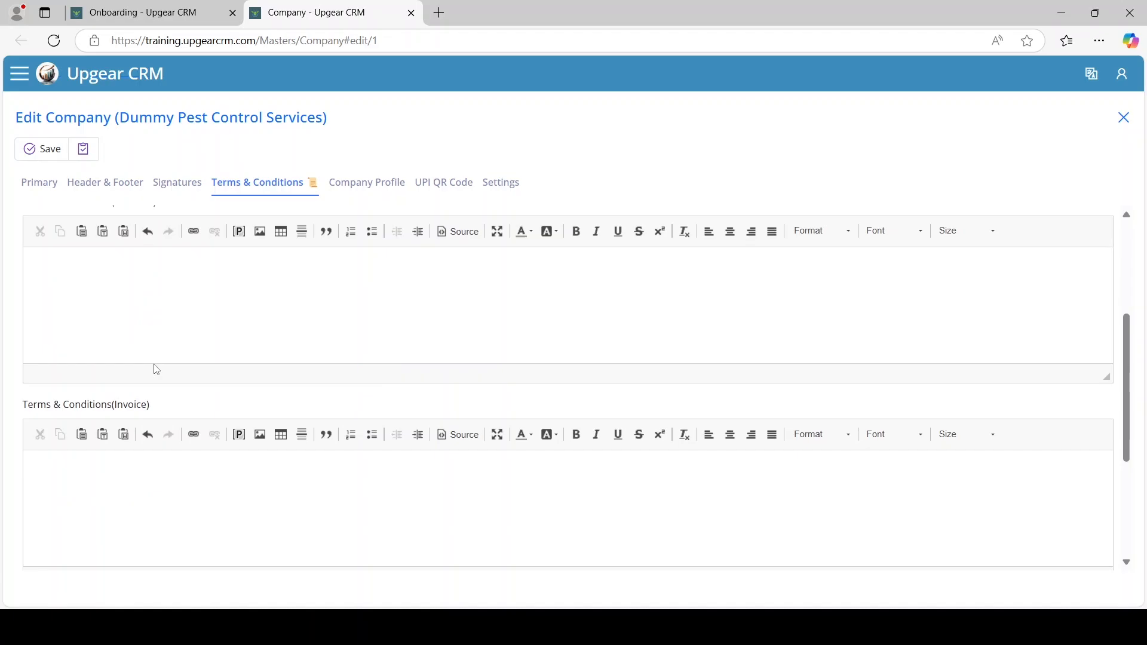
left_click(176, 322)
scroll(211, 447, "down", 3)
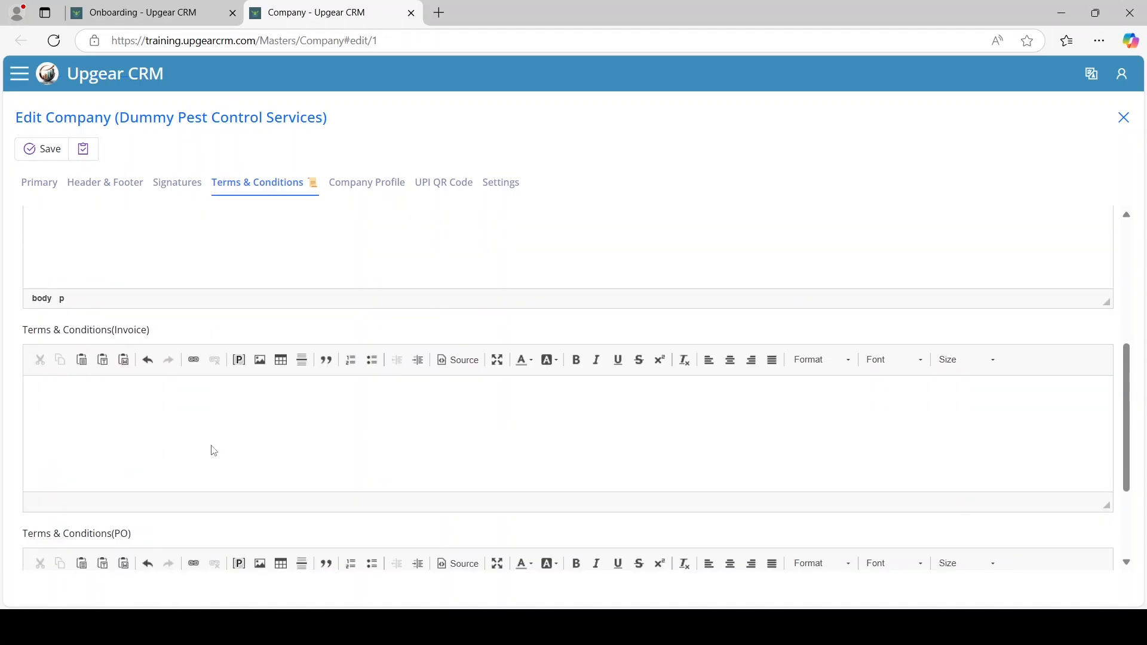
left_click(217, 437)
scroll(217, 438, "down", 3)
left_click(227, 455)
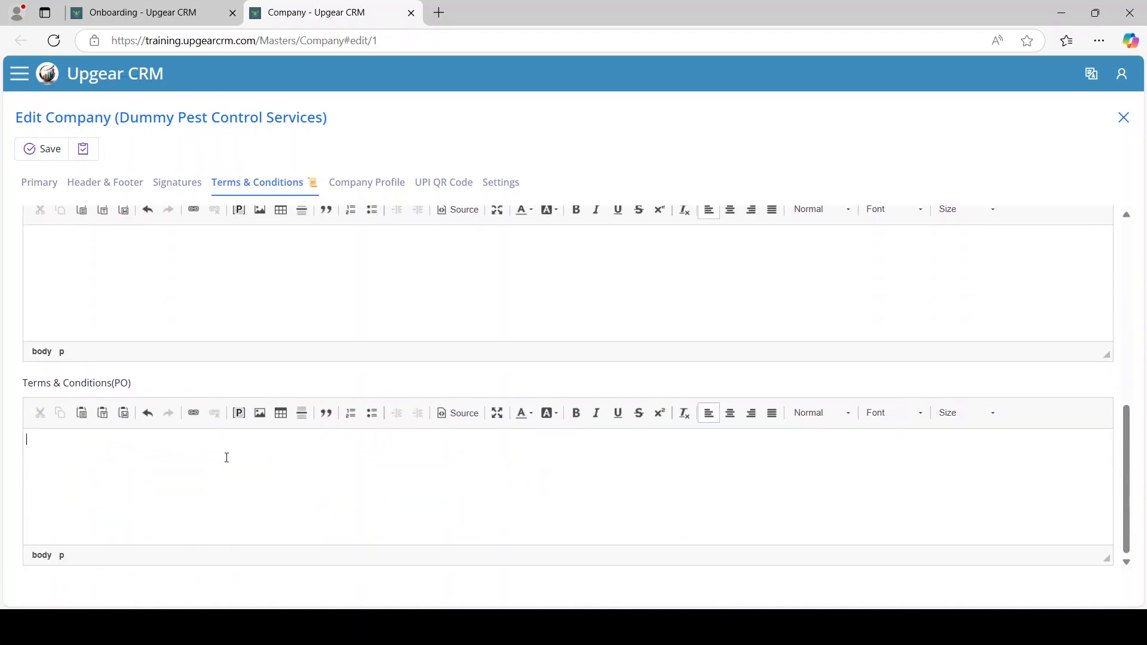
scroll(229, 457, "up", 9)
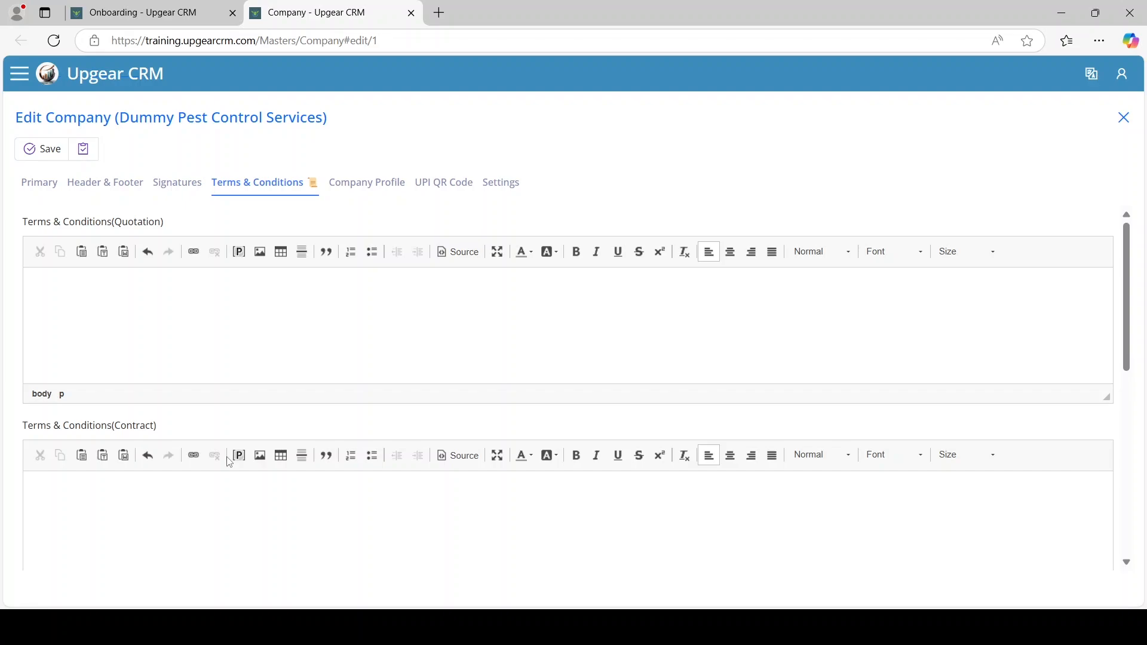
Click into the Company Profile editor, then move to the UPI QR Code section
left_click(369, 184)
left_click(269, 320)
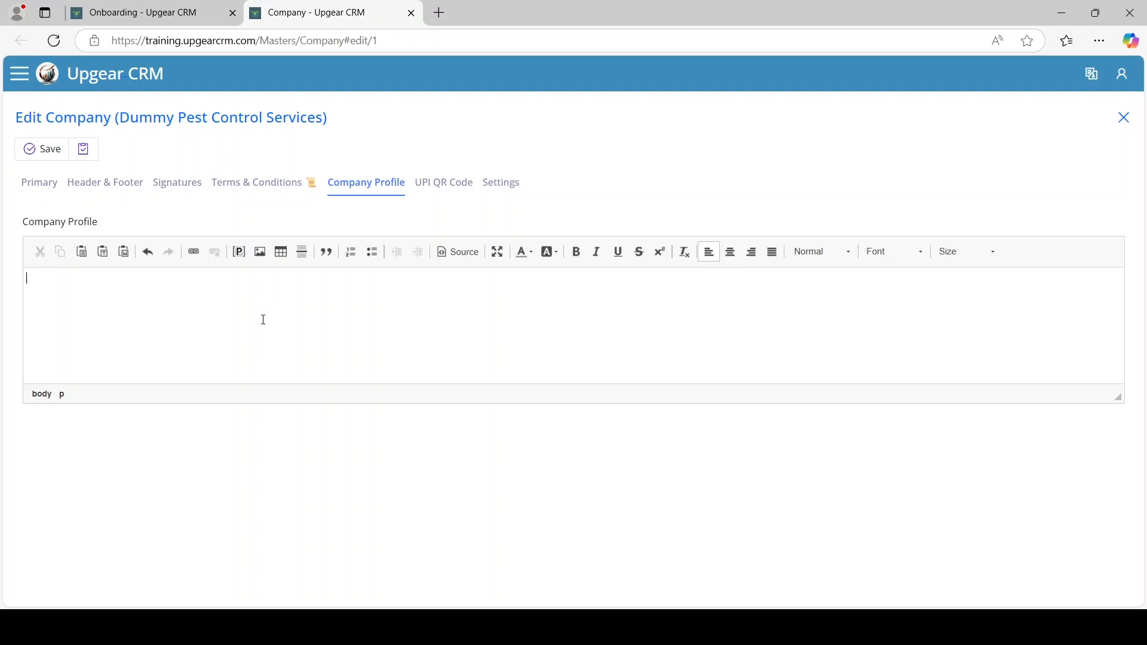
left_click(436, 188)
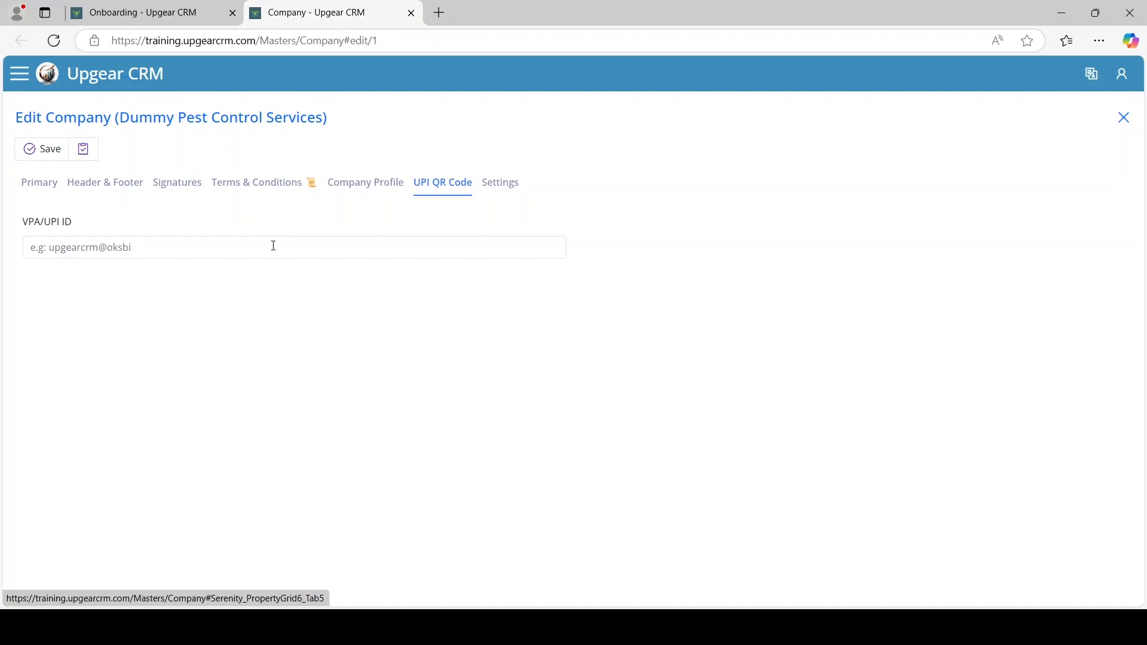
Enter the company's UPI ID and tick Enable WhatsApp OTP (Visits) in Settings
left_click(274, 246)
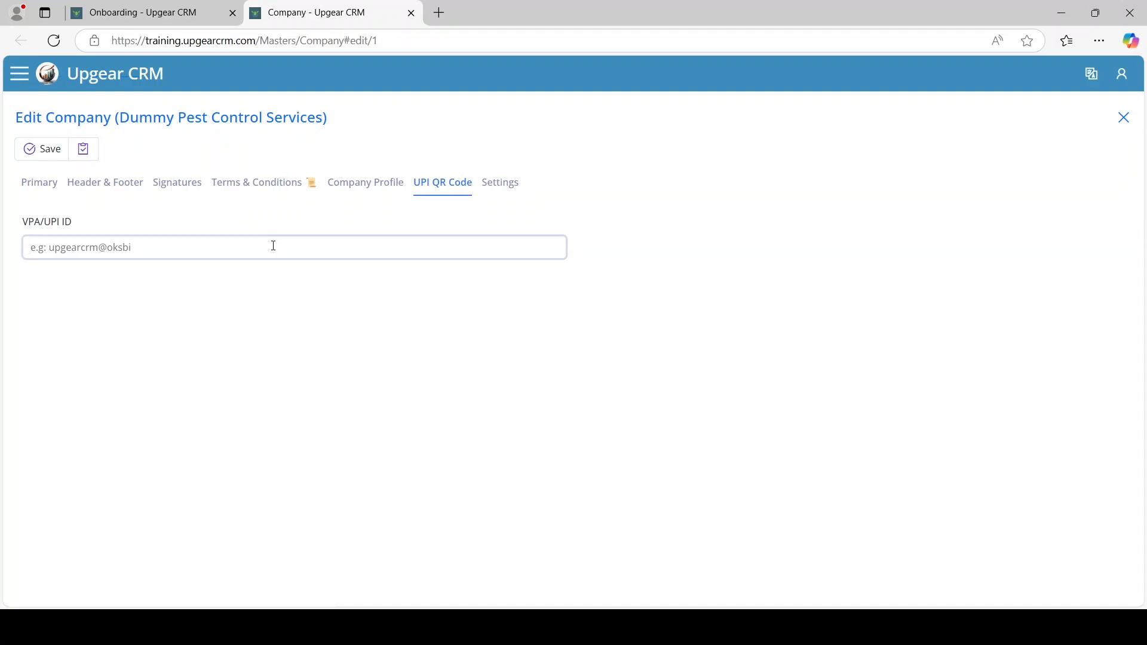
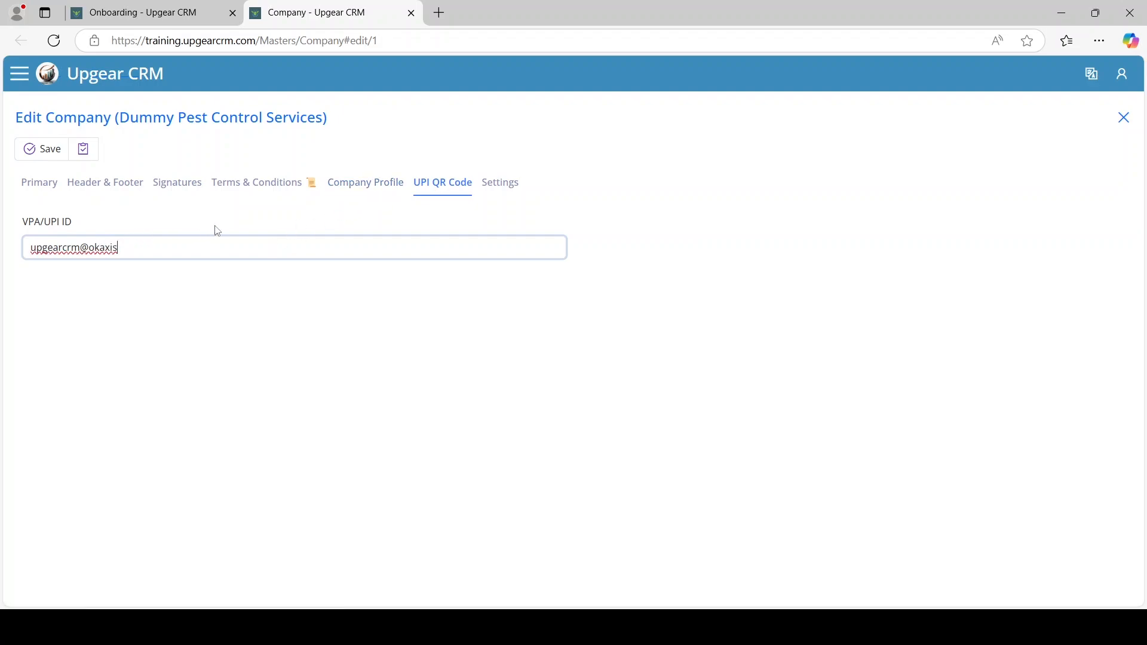
left_click(495, 185)
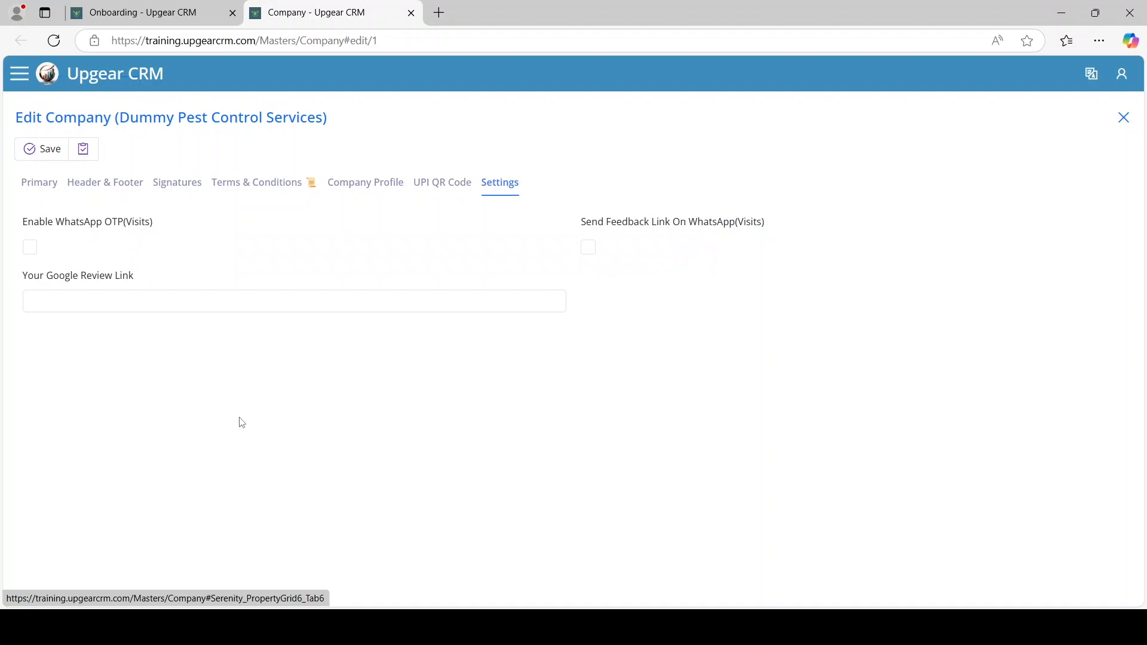
left_click(31, 252)
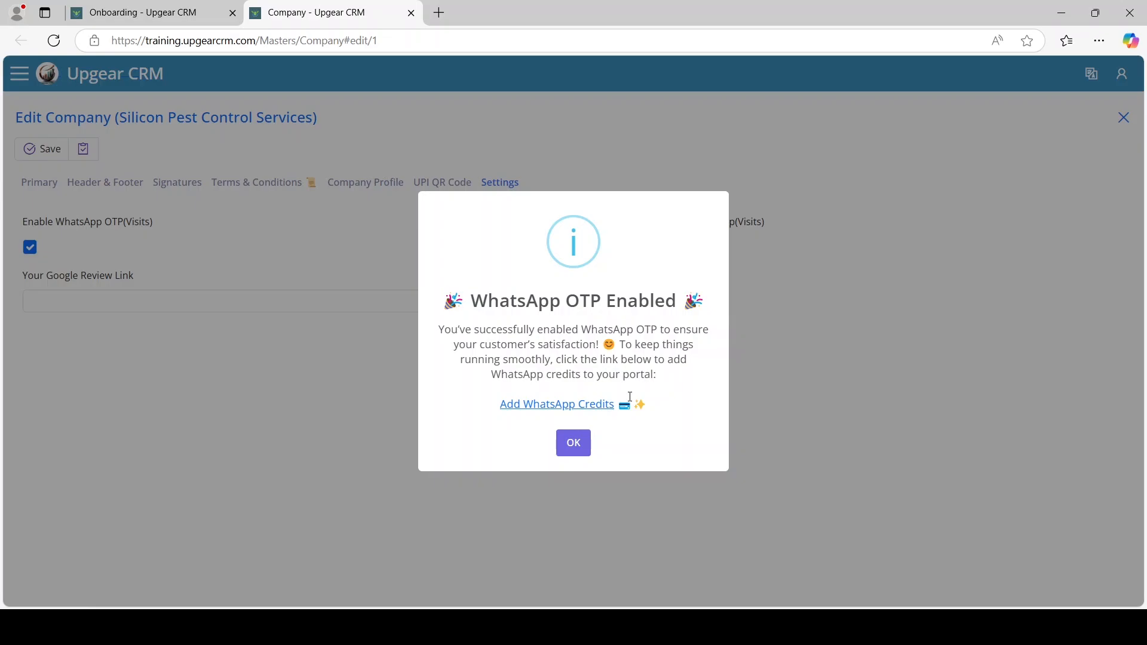
Set the WhatsApp credits checkout amount to 500 INR, then close it and dismiss the OTP notice
left_click(584, 413)
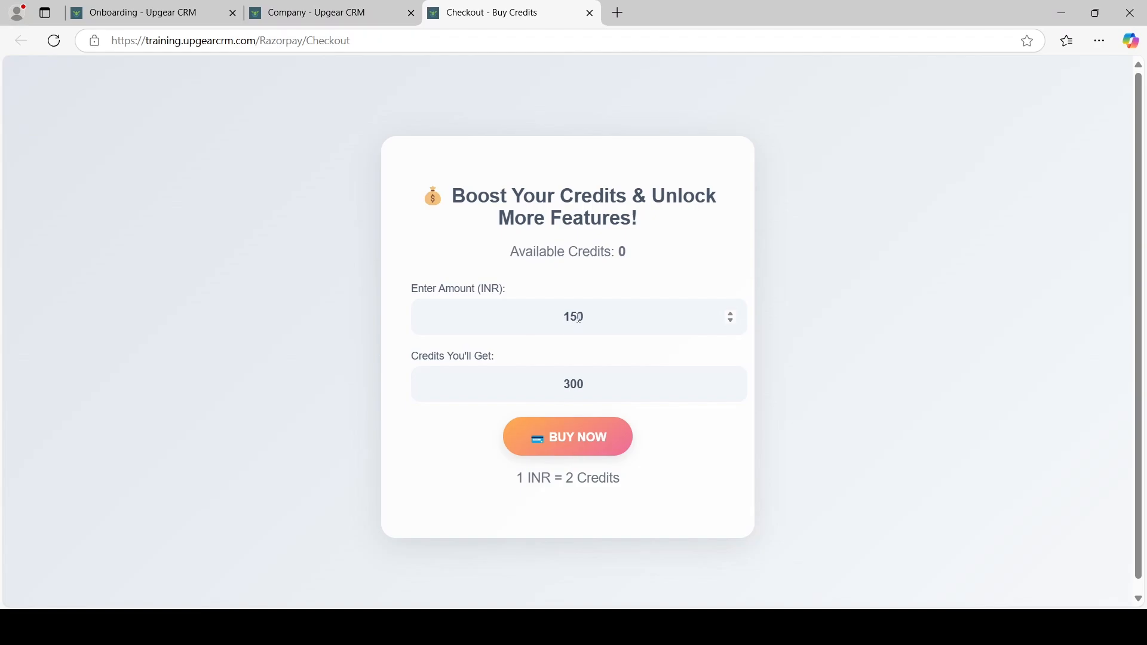
double_click(587, 334)
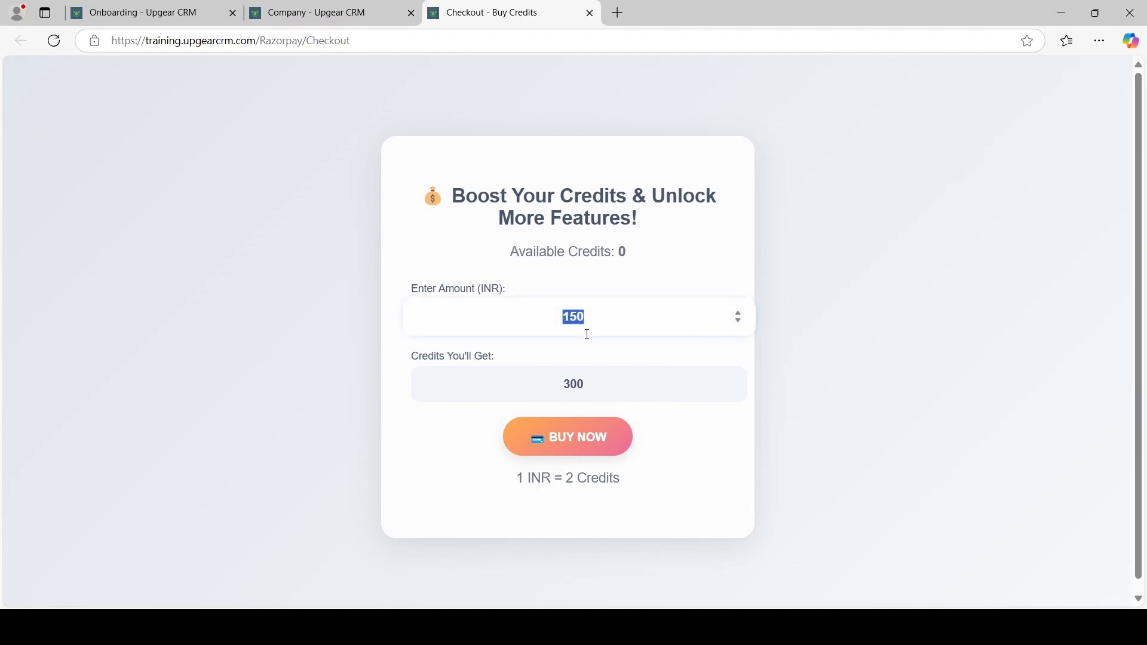
type("500")
left_click(638, 395)
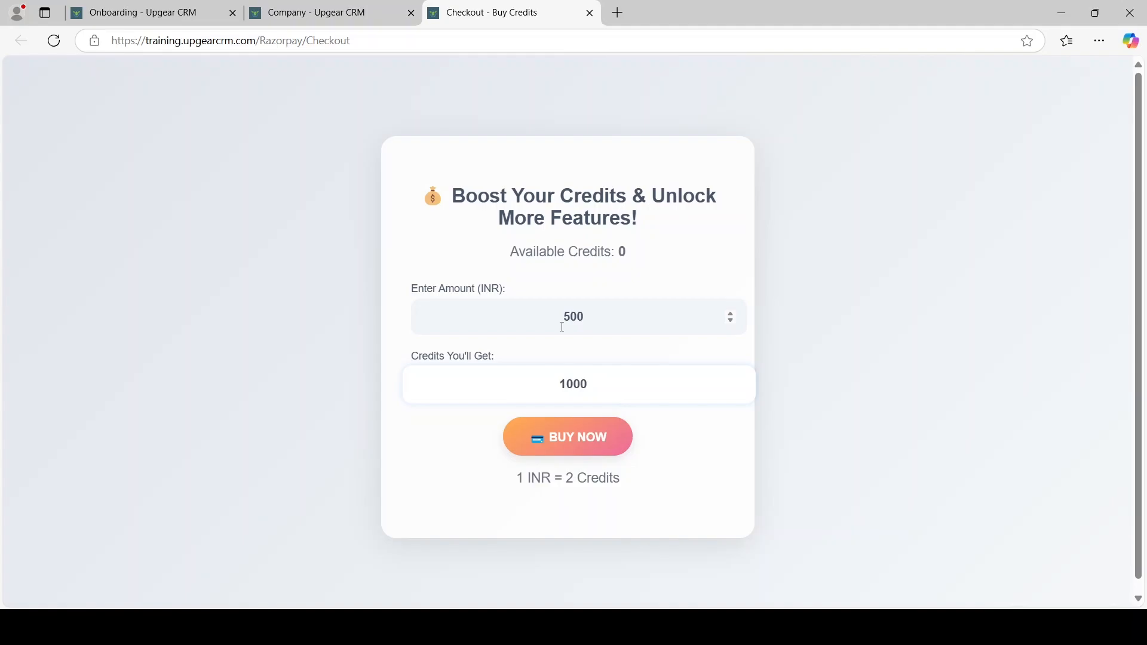
left_click(590, 15)
left_click(575, 444)
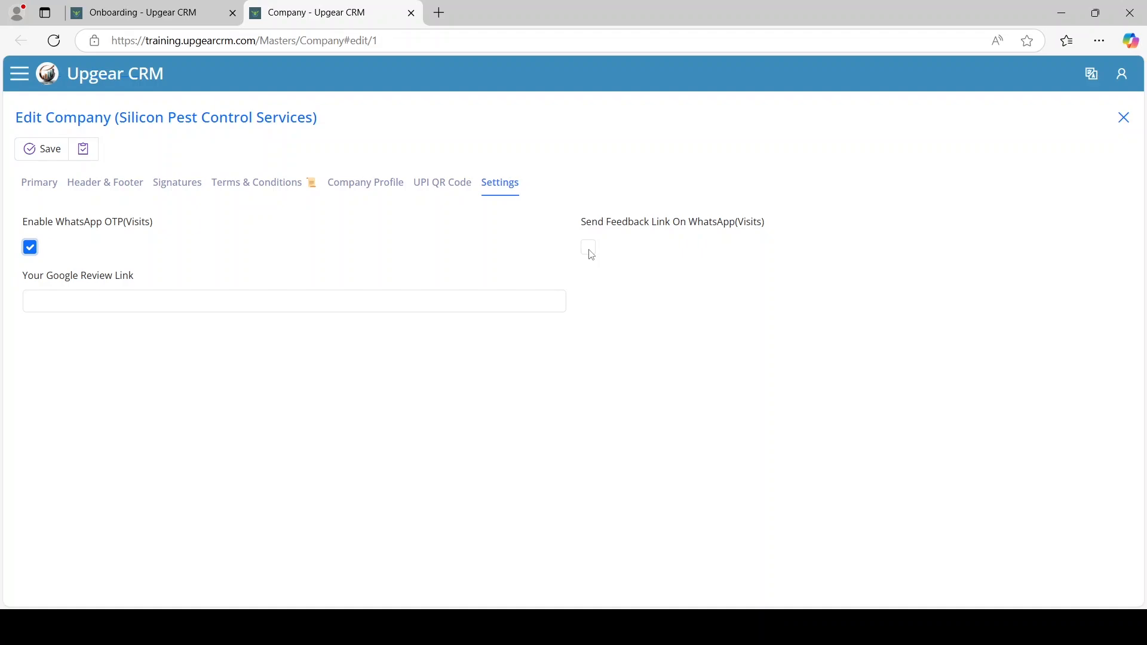
Tick Send Feedback Link On WhatsApp (Visits) and confirm the notice with OK
left_click(590, 250)
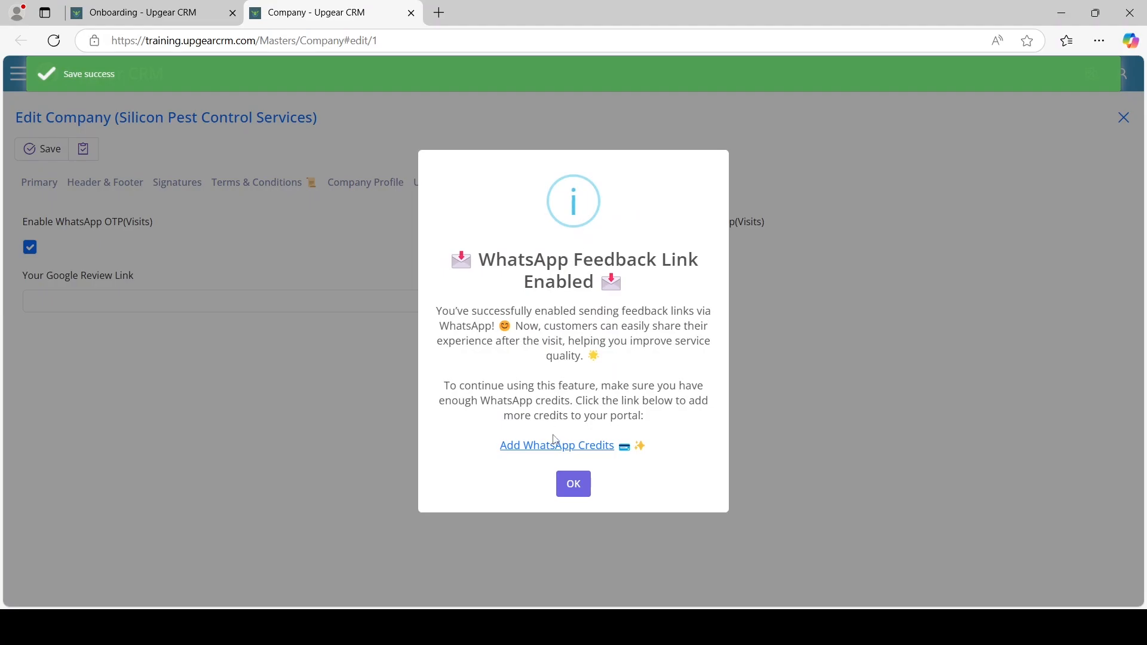
left_click(571, 488)
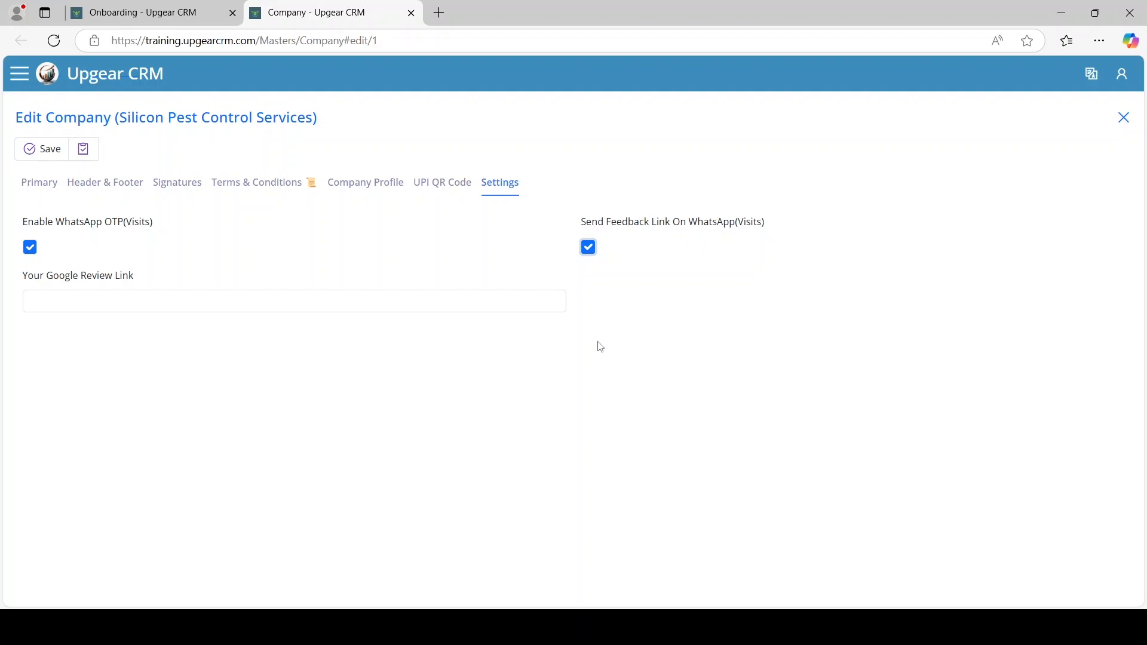
left_click(275, 295)
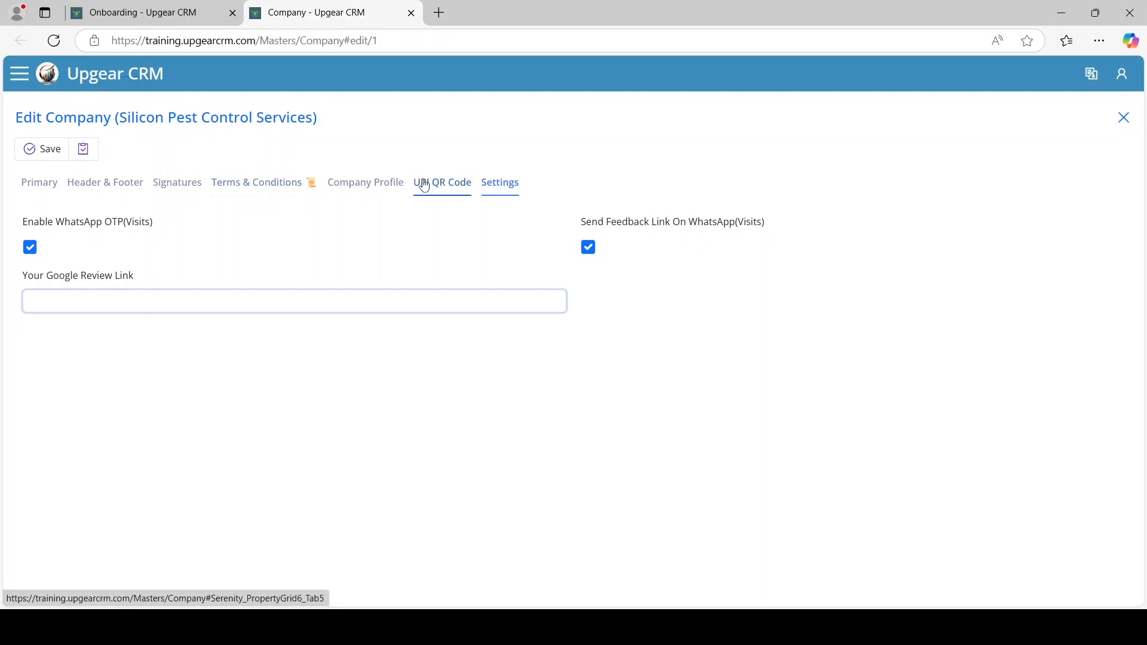
Step through the Edit Company tabs and view the uploaded header image at full size
left_click(468, 194)
left_click(371, 190)
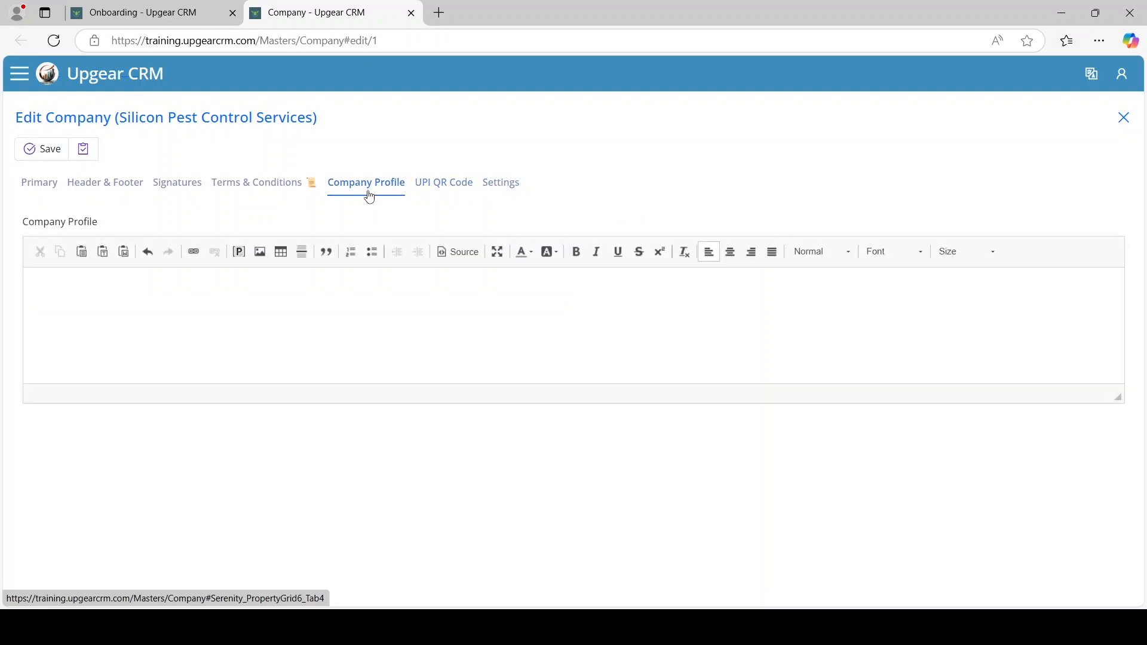
left_click(293, 195)
left_click(178, 190)
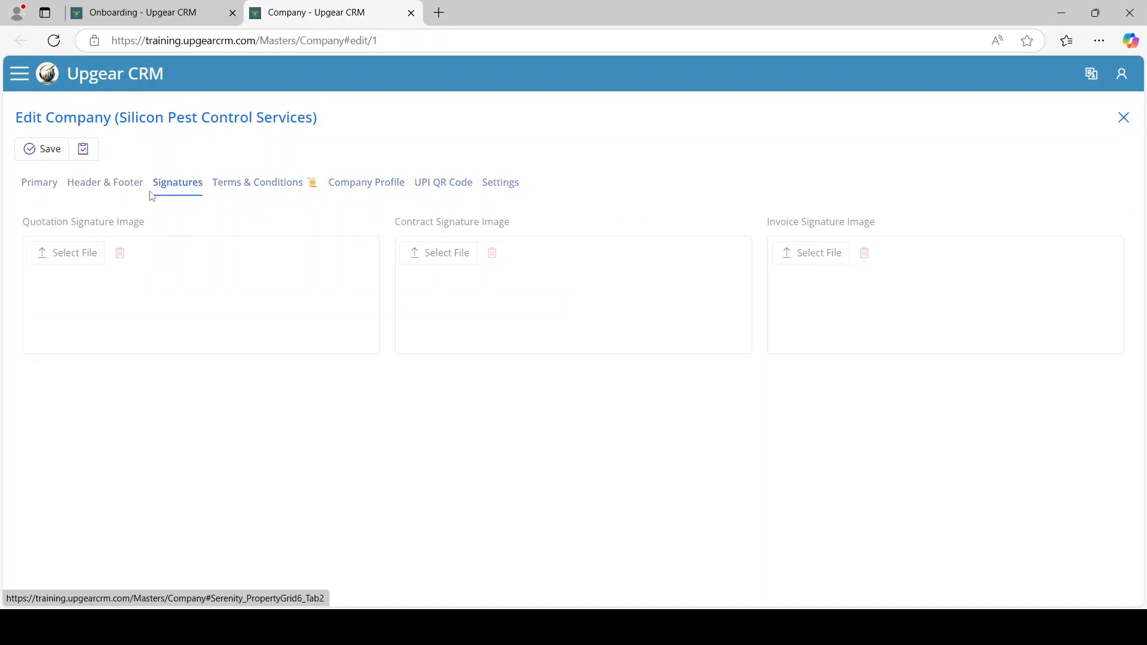
left_click(100, 190)
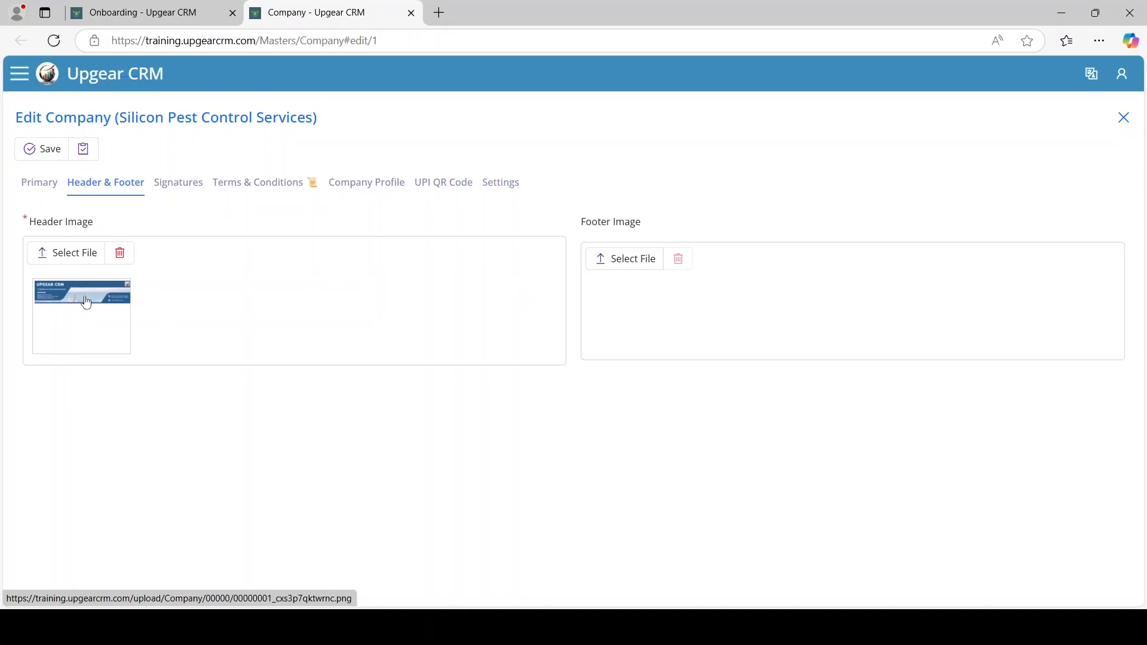
left_click(86, 304)
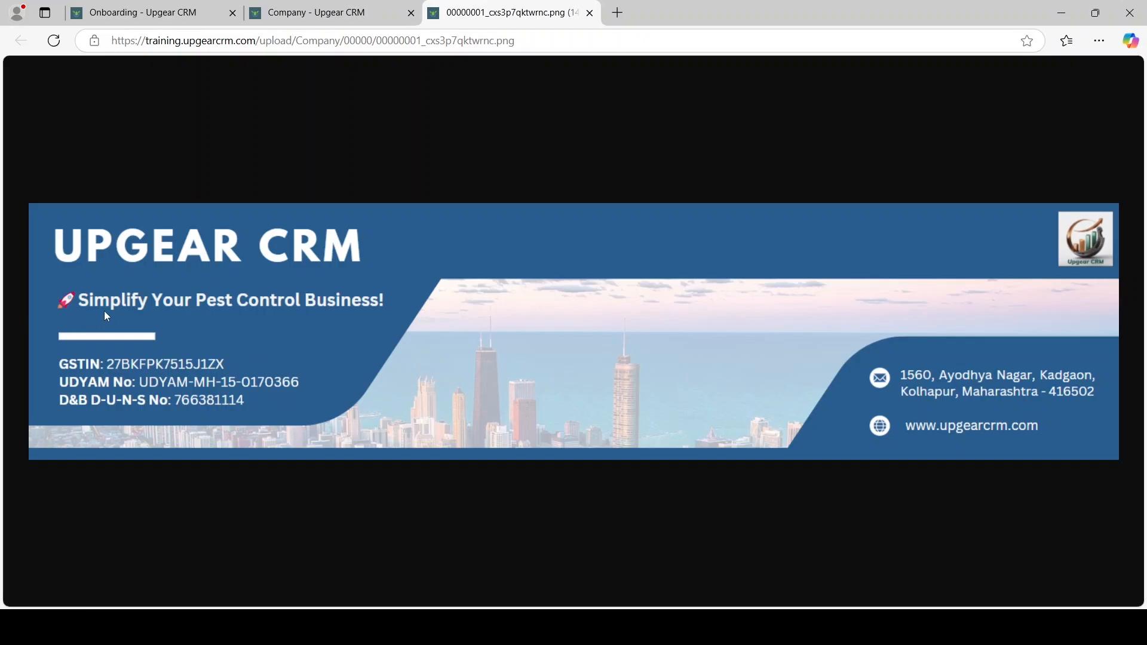
Close the header image preview and the company edit form
left_click(589, 13)
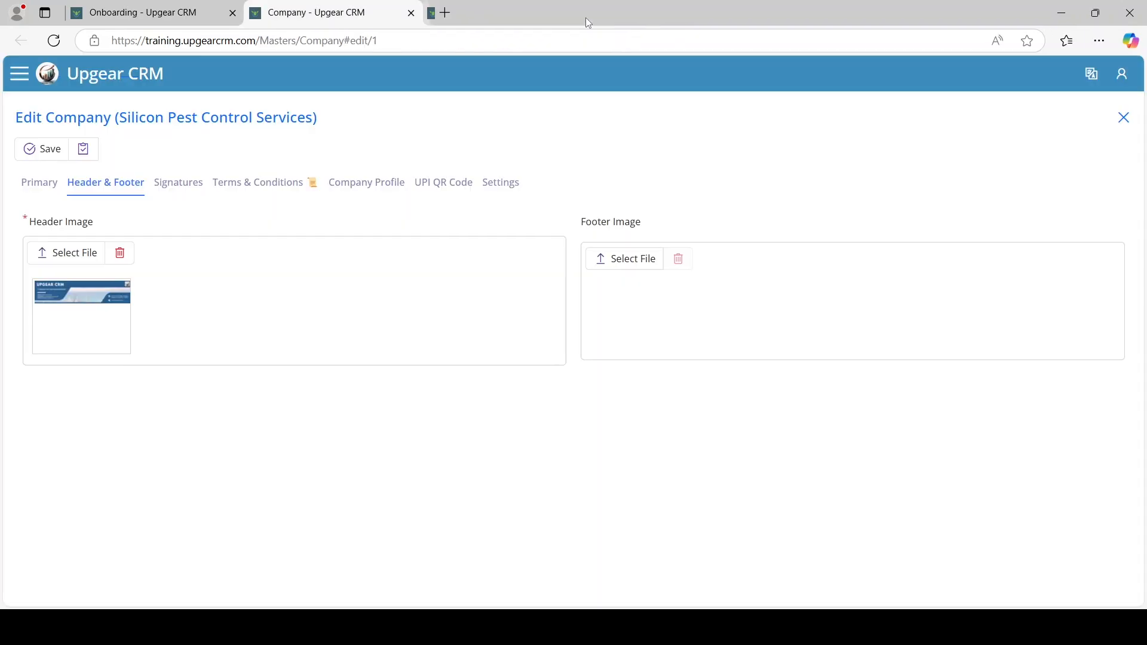
left_click(52, 181)
left_click(61, 157)
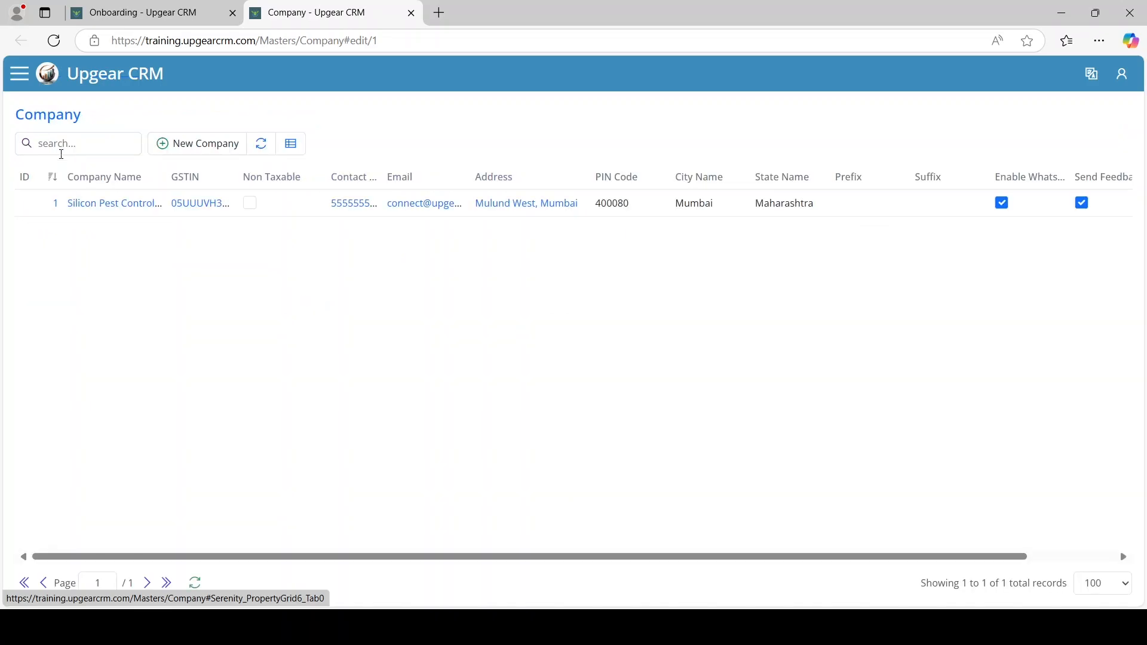
Close the company page and point out the Update Company Name and Upload Header & Footer tasks
left_click(411, 14)
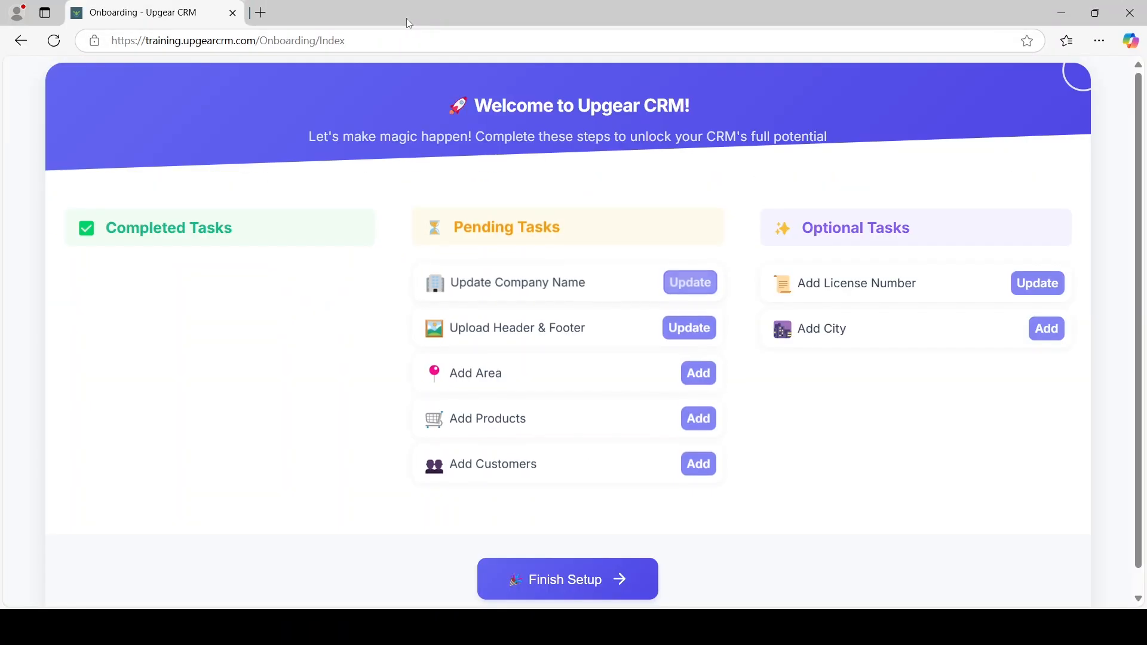
left_click_drag(454, 282, 597, 277)
left_click_drag(457, 327, 584, 323)
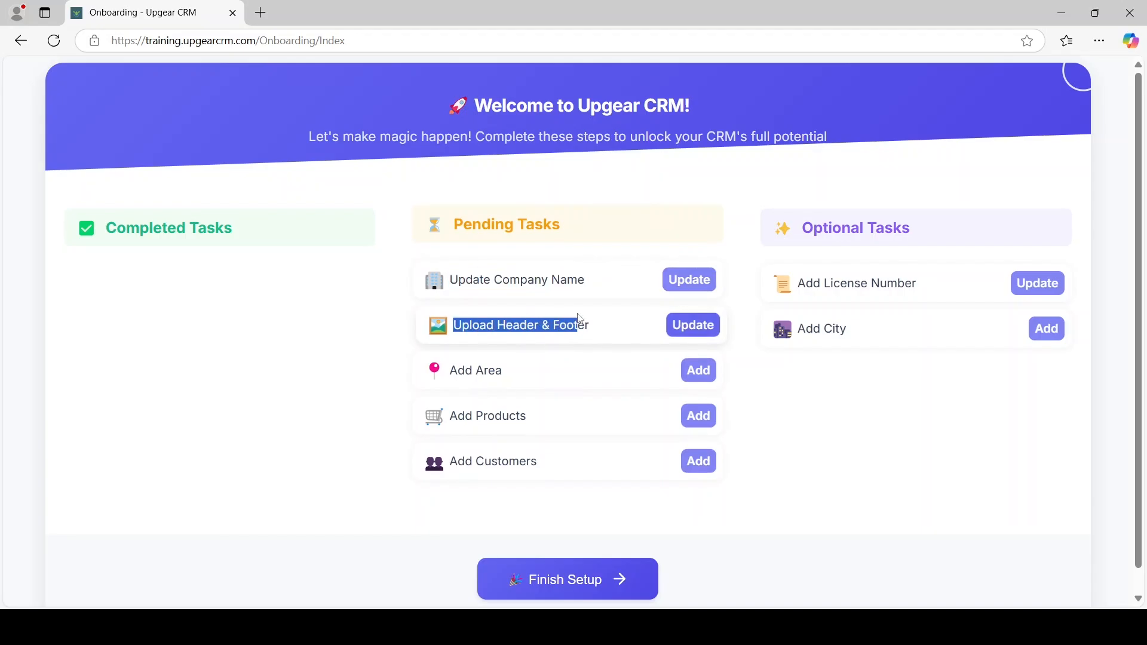
left_click(360, 276)
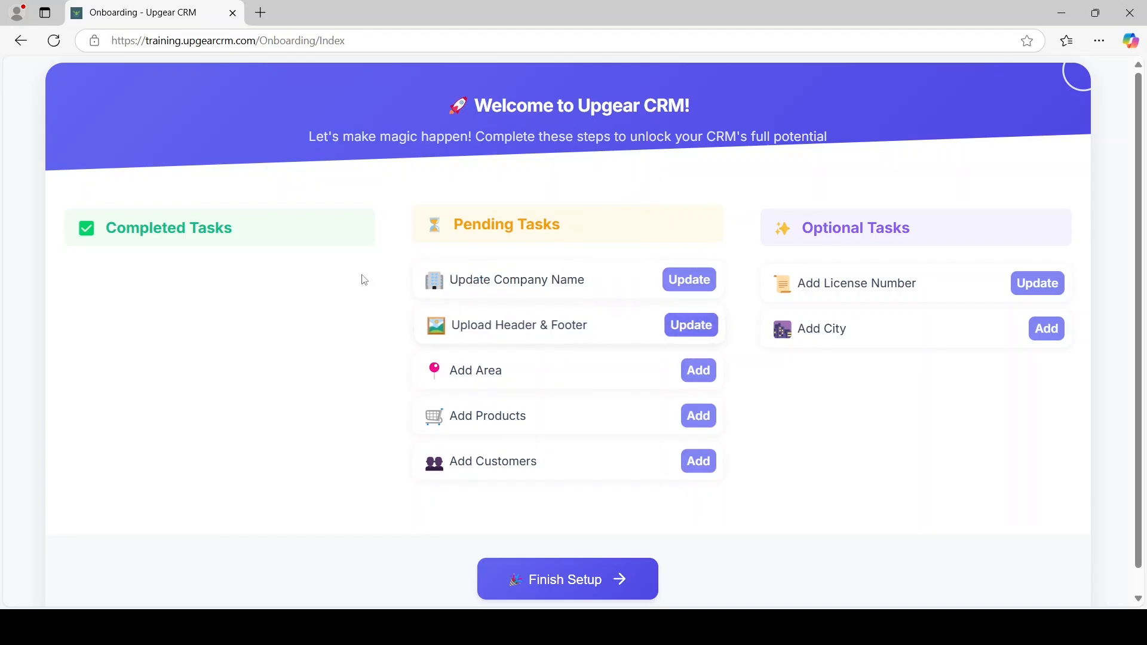
Reload the checklist to show Company Name Updated and Header & Footer Uploaded, then open Add Area
left_click(54, 41)
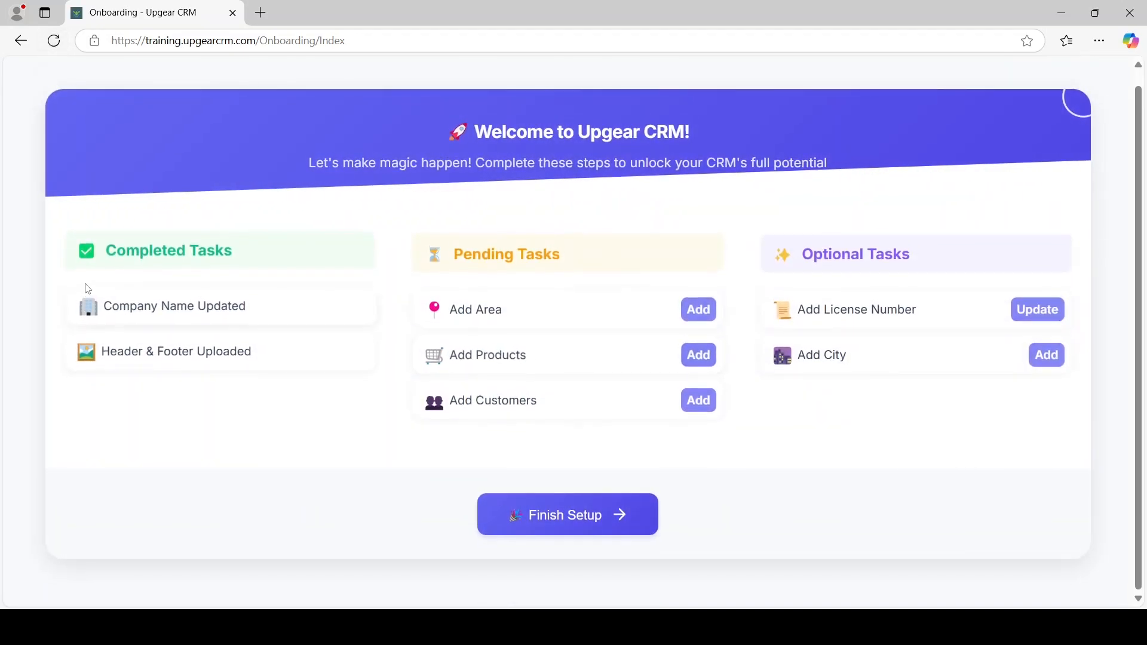
left_click_drag(104, 307, 279, 314)
left_click_drag(103, 355, 286, 389)
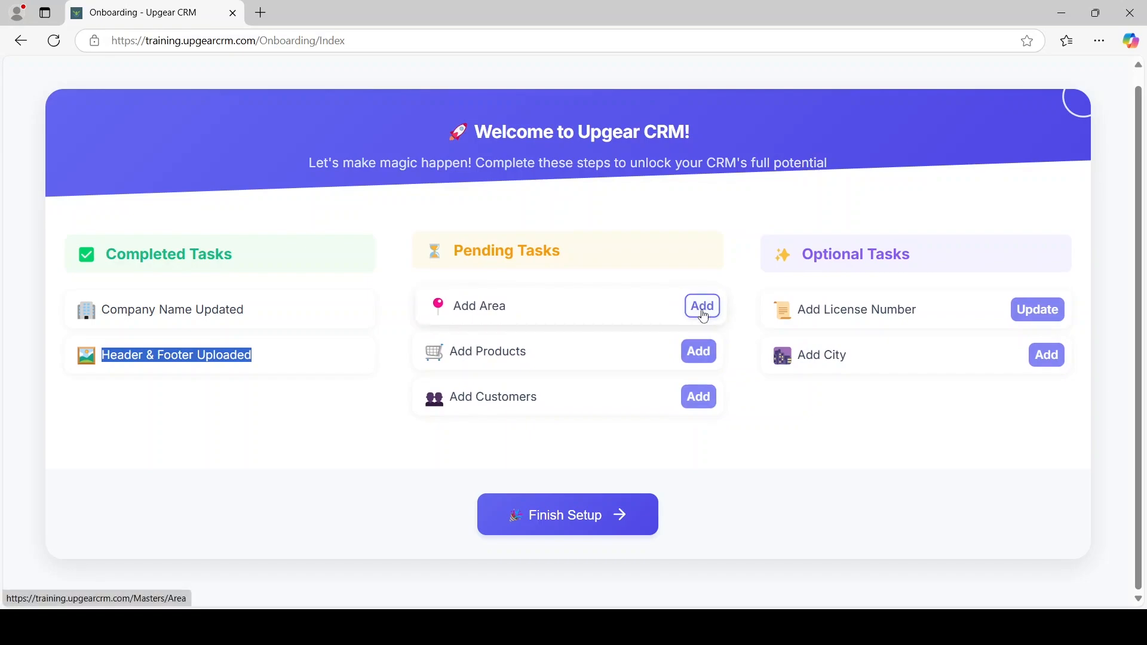
left_click(703, 308)
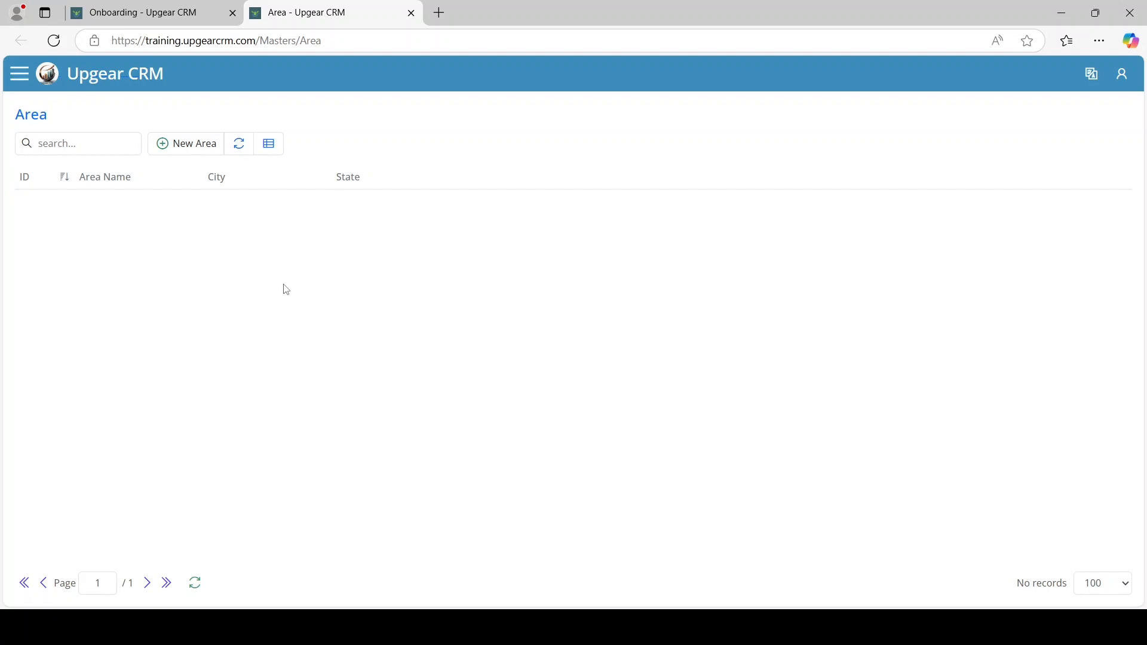
Create and save a new area named Andheri West with city Mumbai
left_click(186, 144)
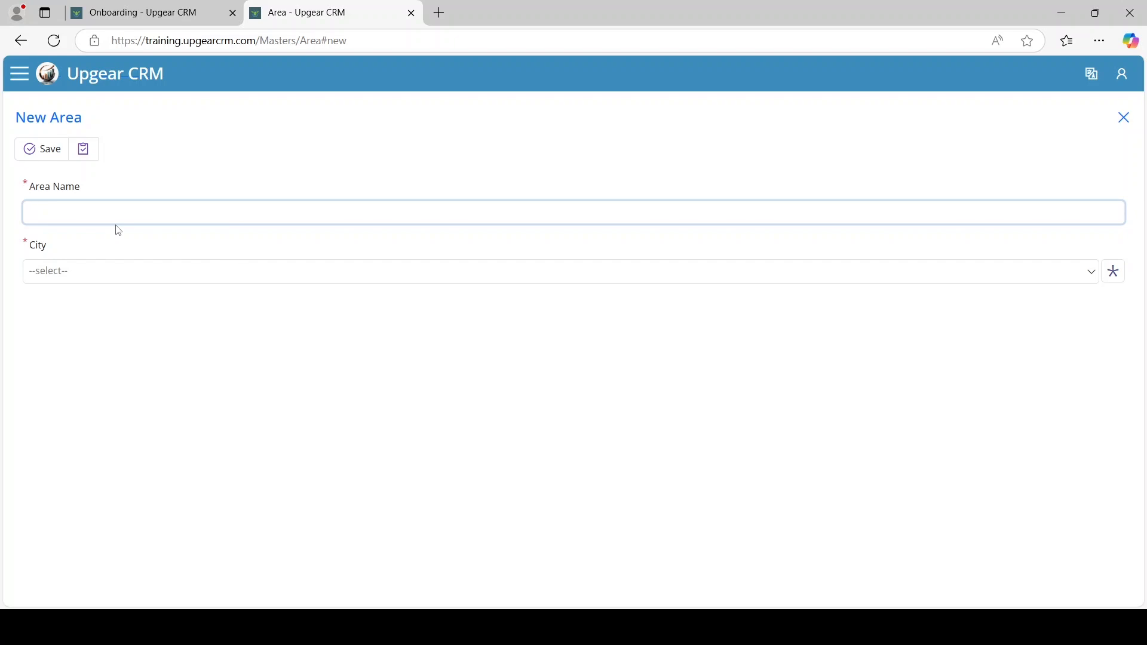
type("Andheri West")
key("Tab")
left_click(111, 272)
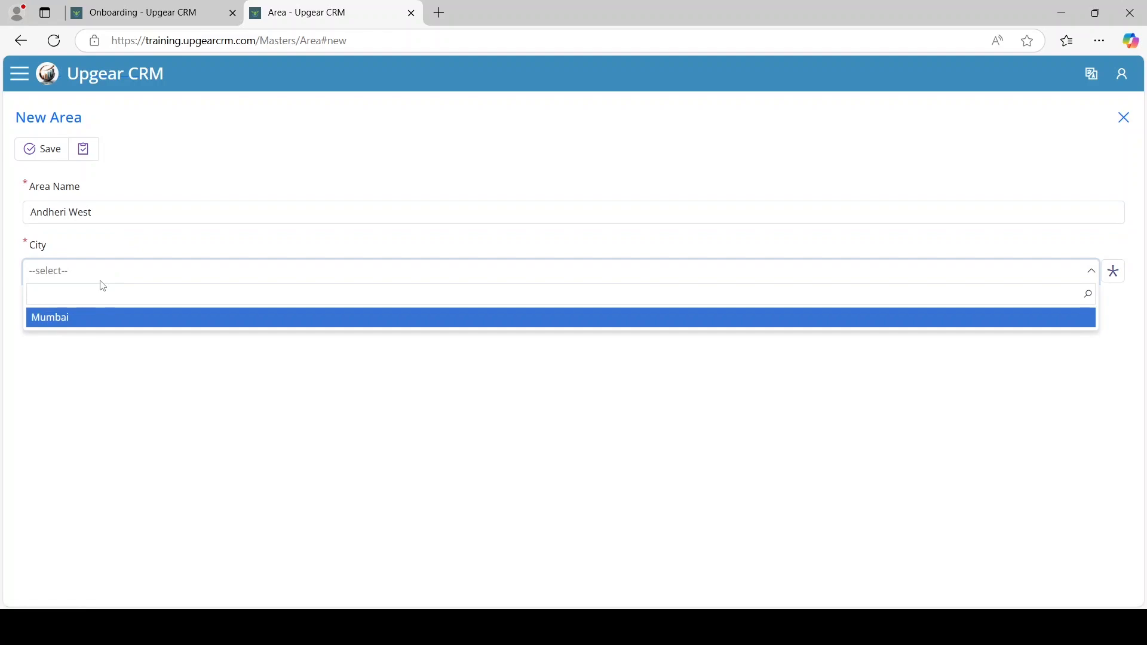
left_click(70, 318)
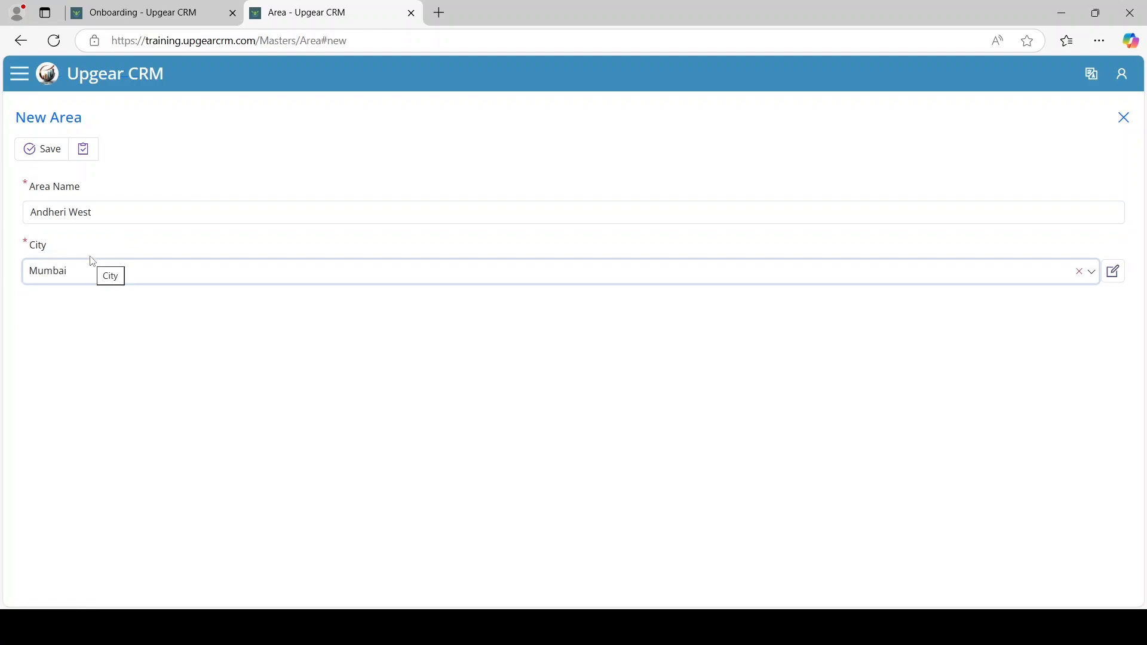
left_click(31, 160)
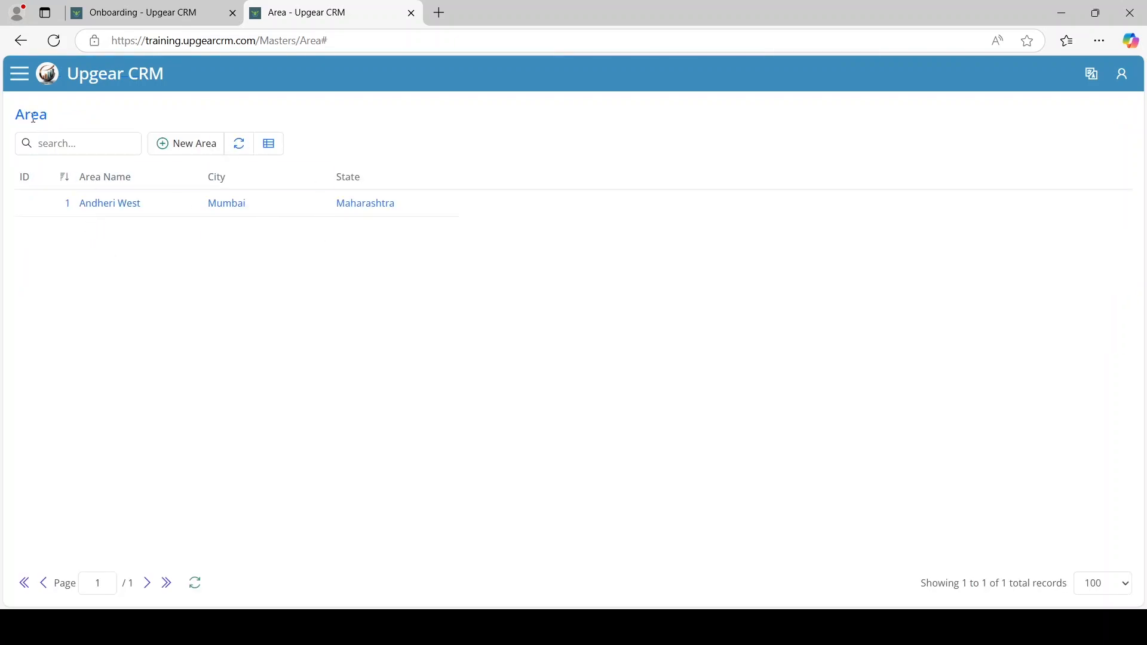
left_click(19, 74)
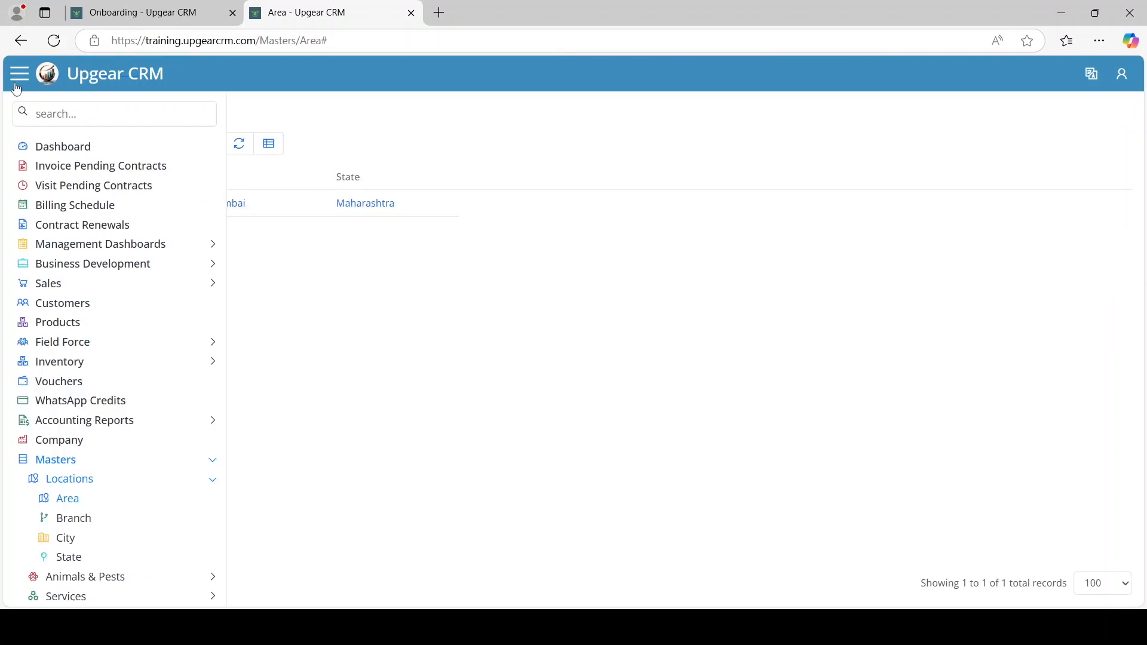
Open the Imports > Area Import page and note the required Area | City columns
left_click(89, 470)
left_click(80, 520)
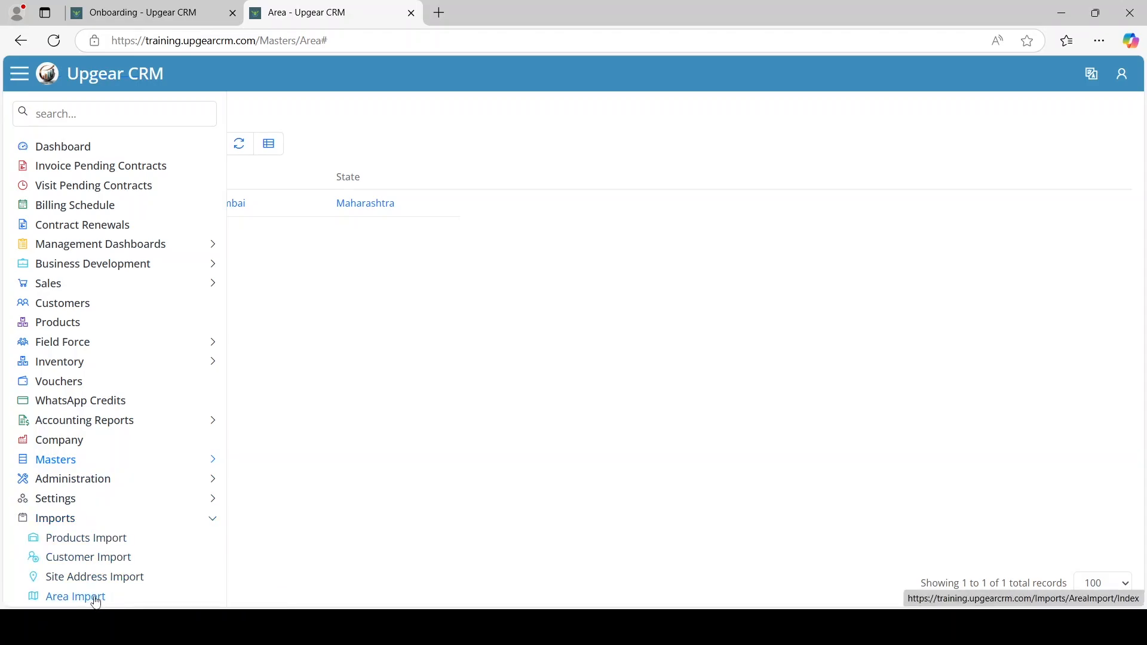
left_click(95, 599)
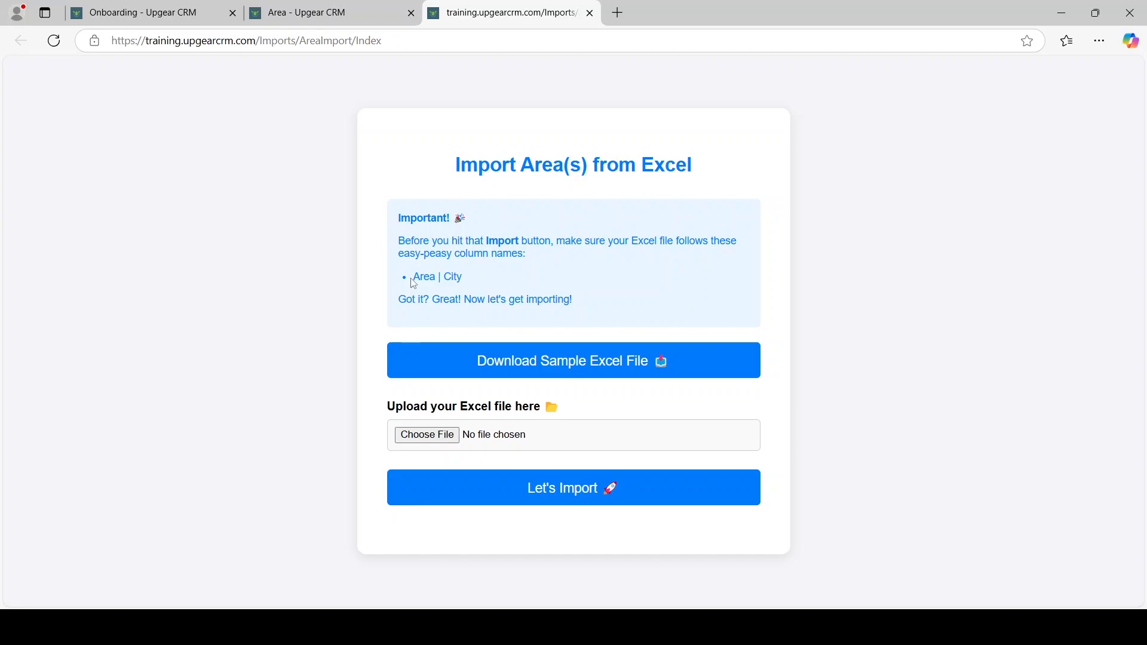
left_click_drag(414, 285, 468, 278)
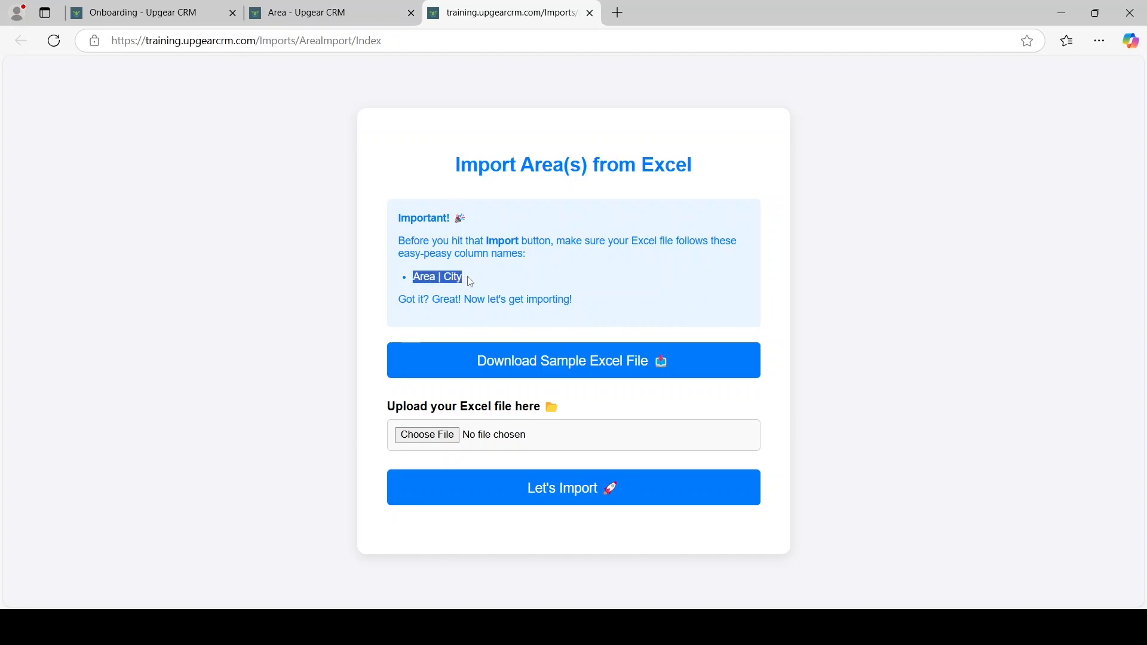
left_click(657, 273)
Download the sample Area.xlsx file and open it from the downloads list
left_click(451, 440)
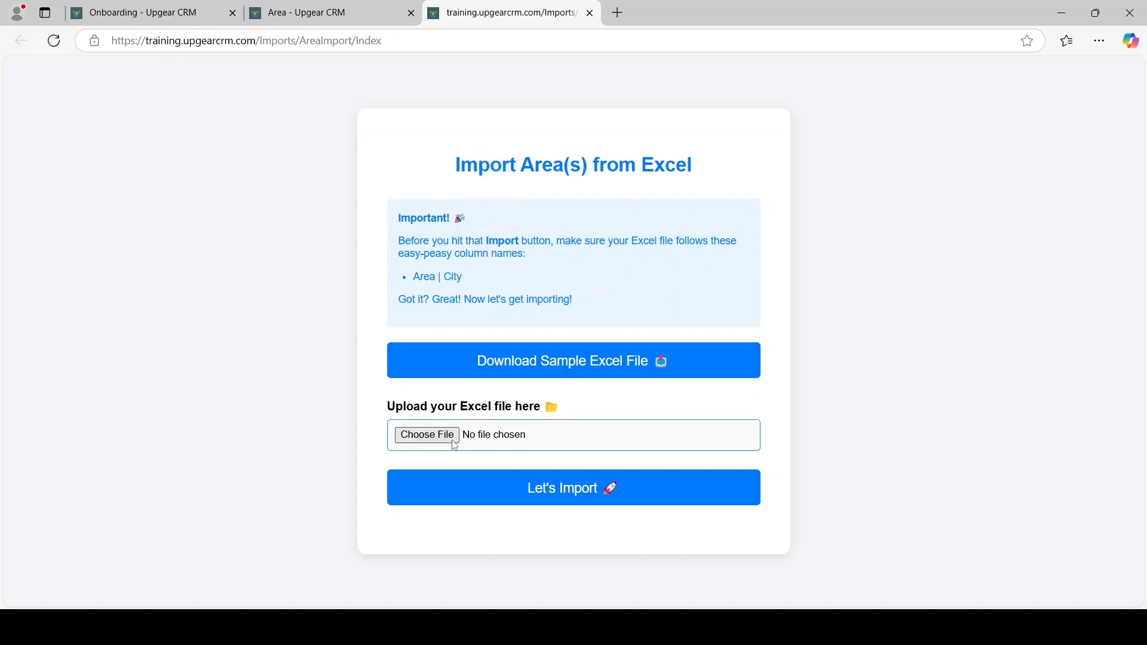
left_click(522, 368)
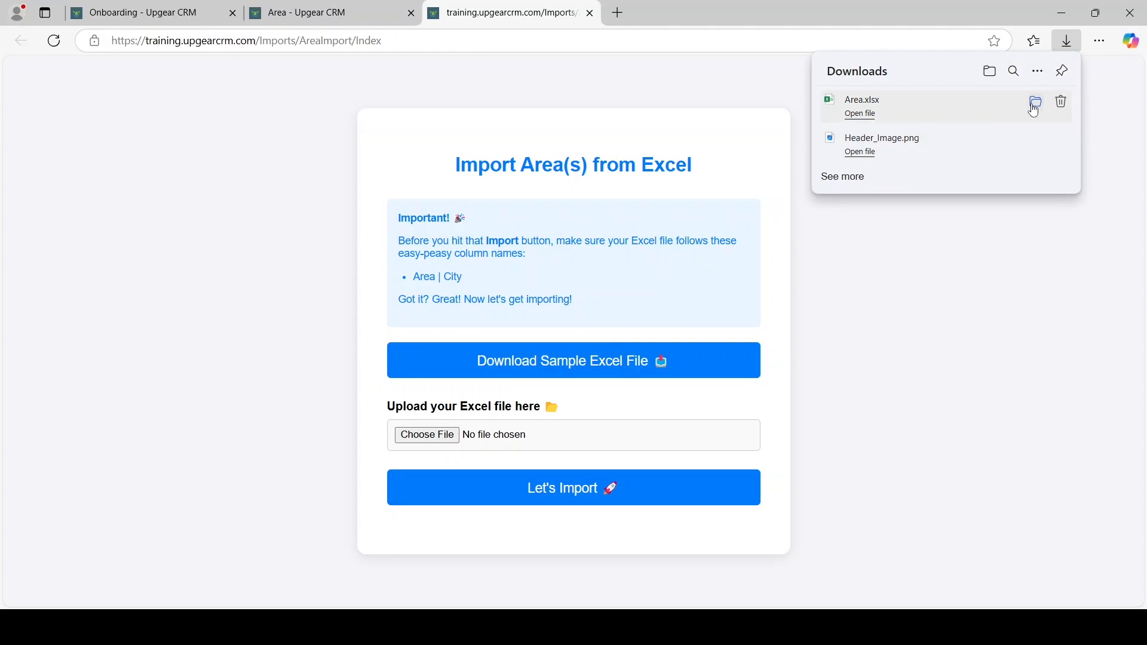
left_click(1035, 101)
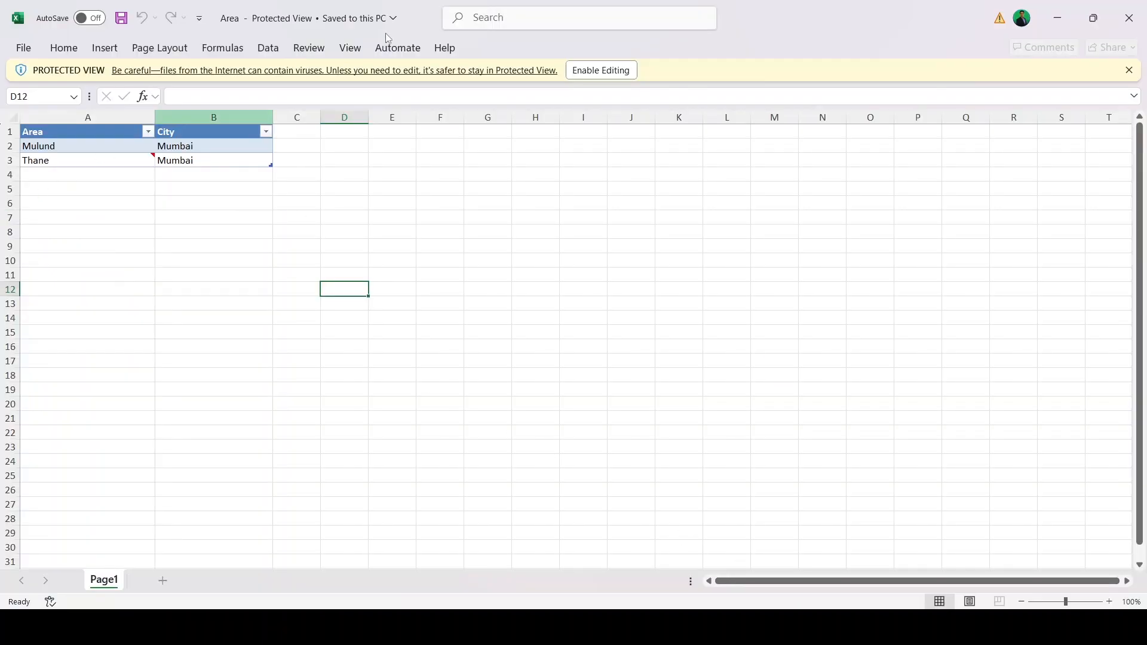
Enable editing in Area.xlsx, confirm Mulund and Thane sit under city Mumbai, then close Excel
left_click(618, 71)
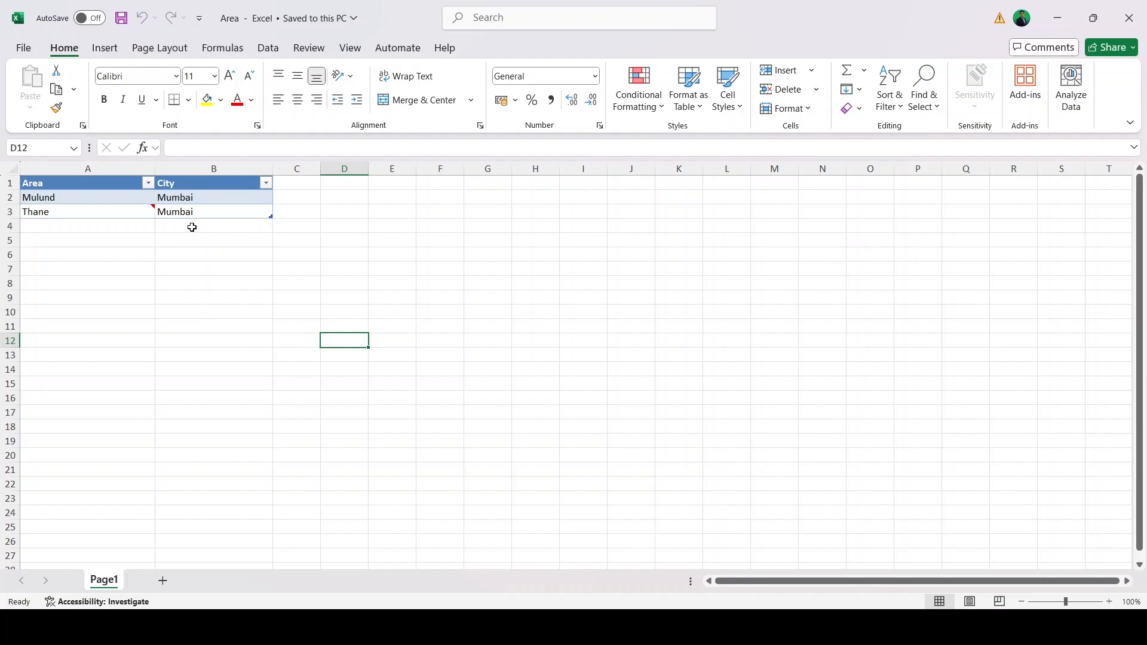
left_click(190, 202)
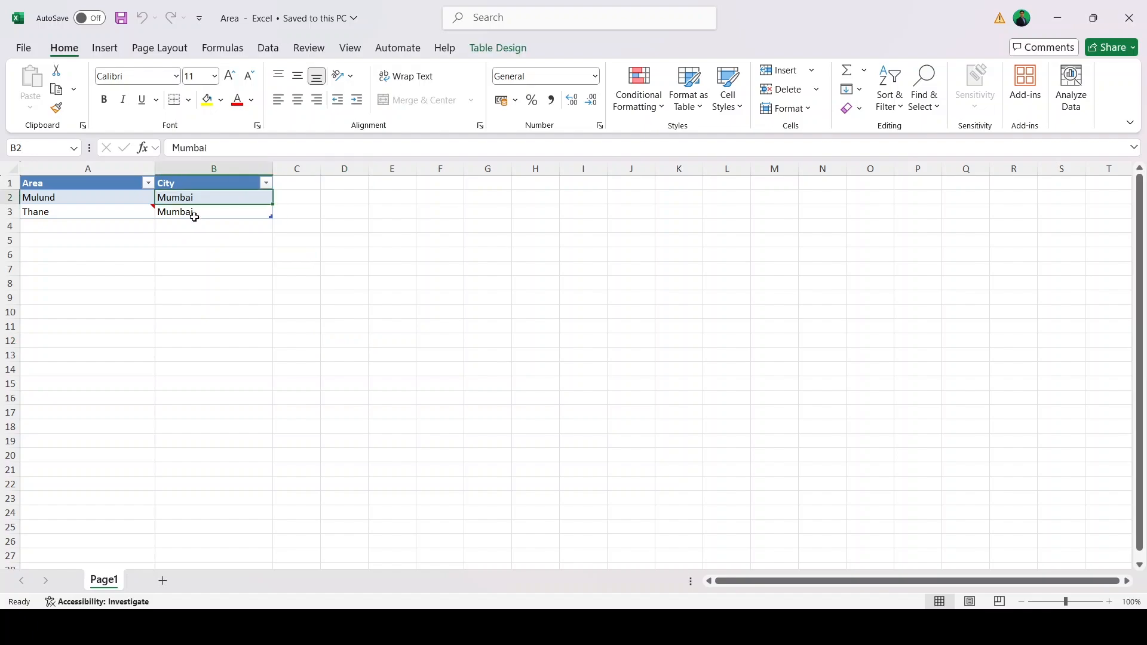
key("ctrl+a")
key("ctrl+a")
left_click(213, 245)
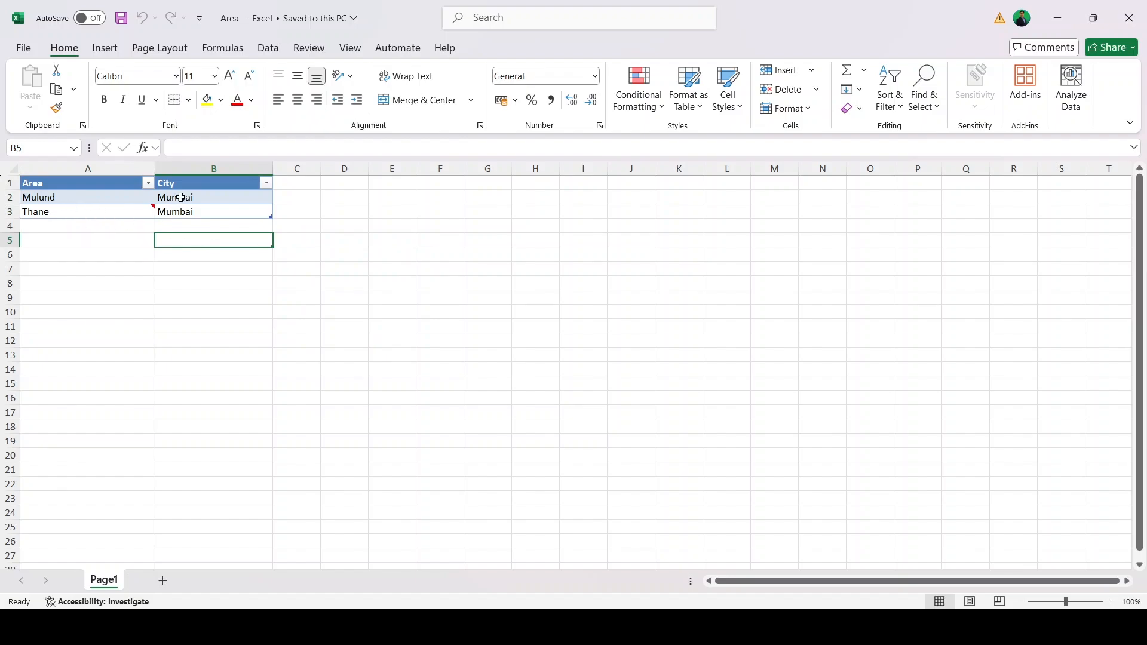
left_click_drag(179, 197, 233, 336)
left_click(233, 336)
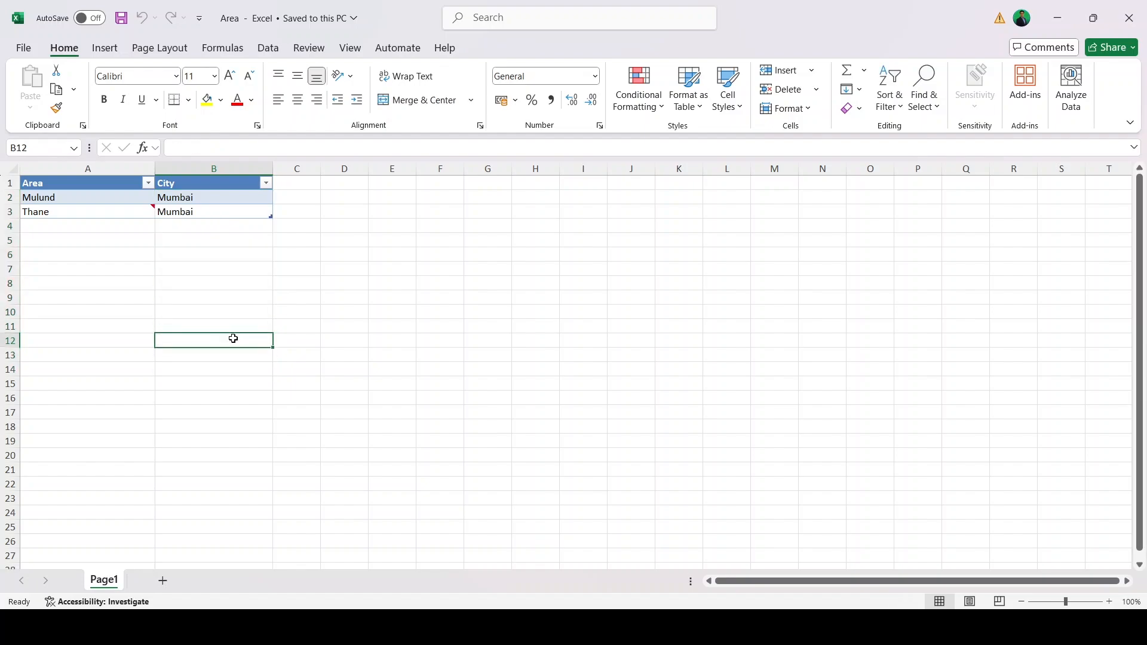
left_click(211, 197)
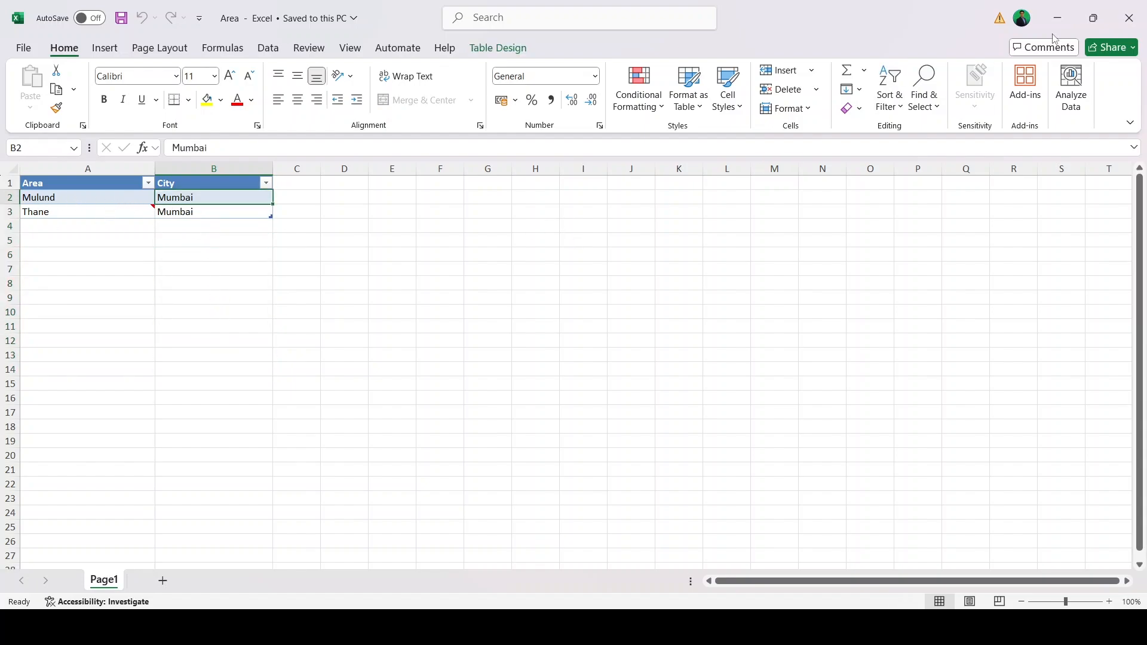
left_click(1130, 27)
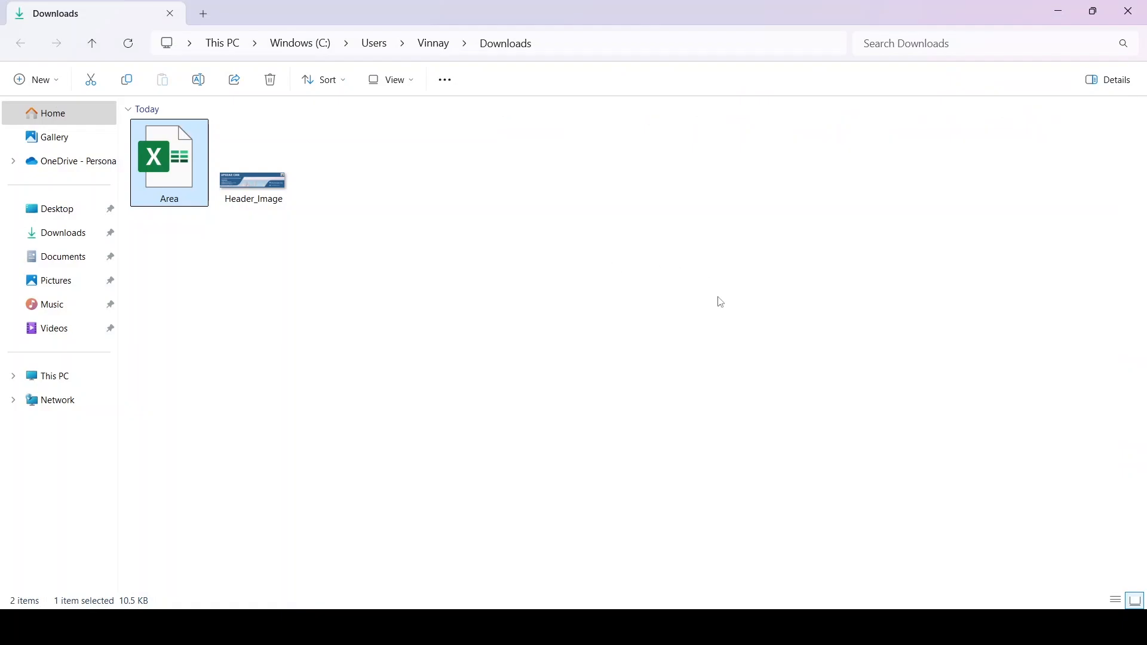
key("alt+Tab")
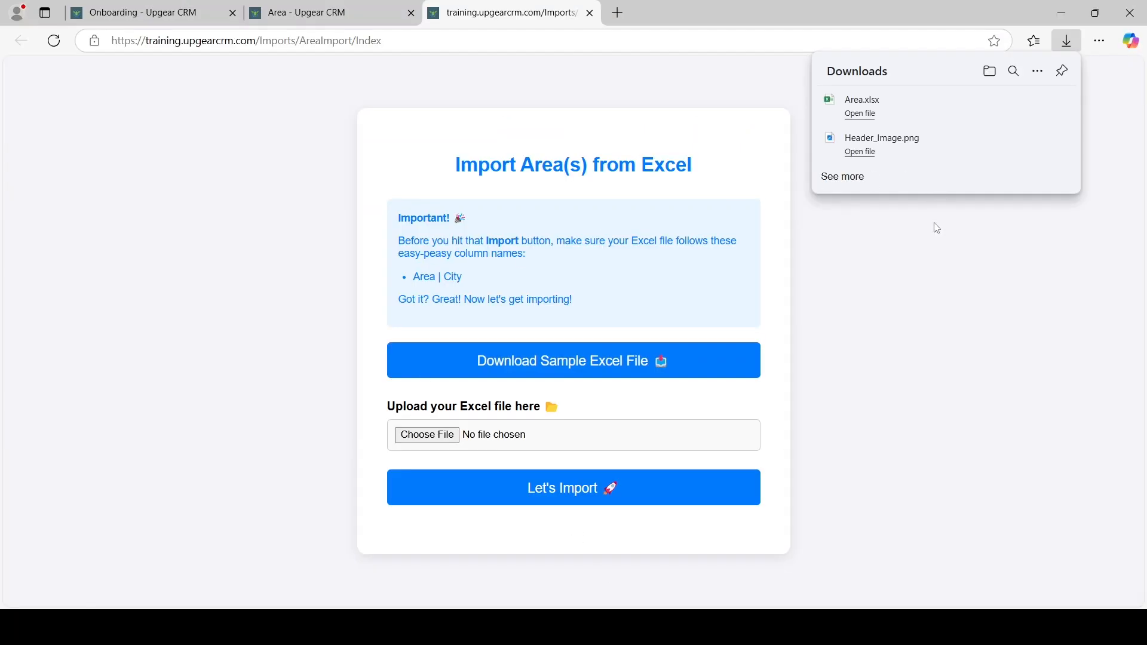
Choose Area.xlsx as the upload file on the area import page
left_click(943, 338)
left_click(356, 17)
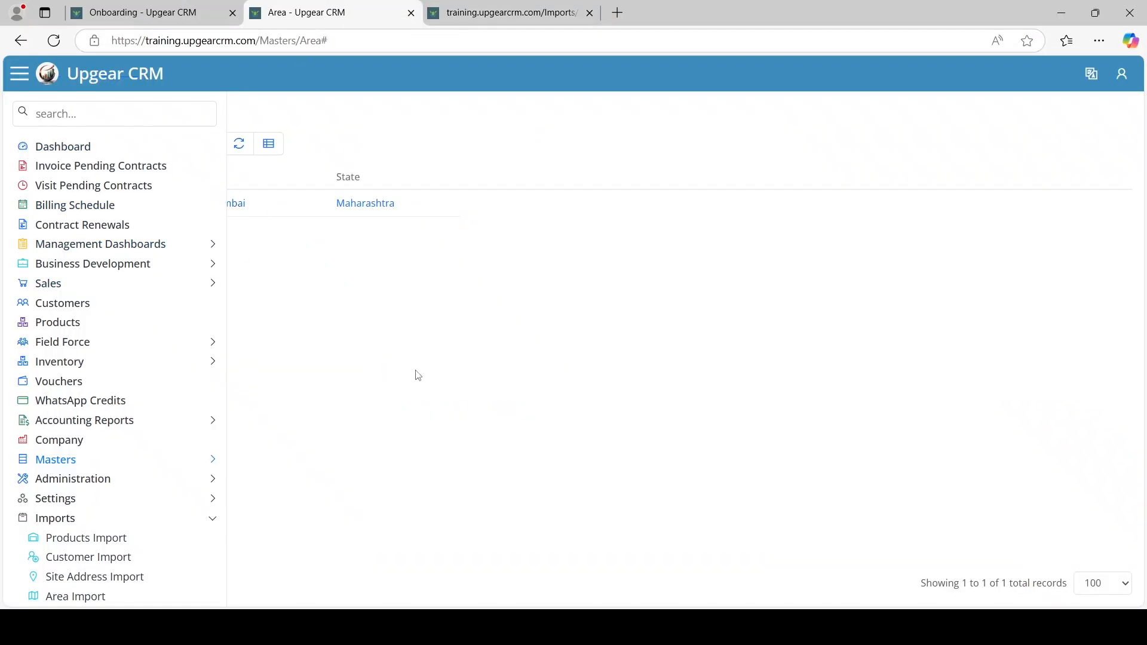
left_click(504, 14)
left_click(446, 442)
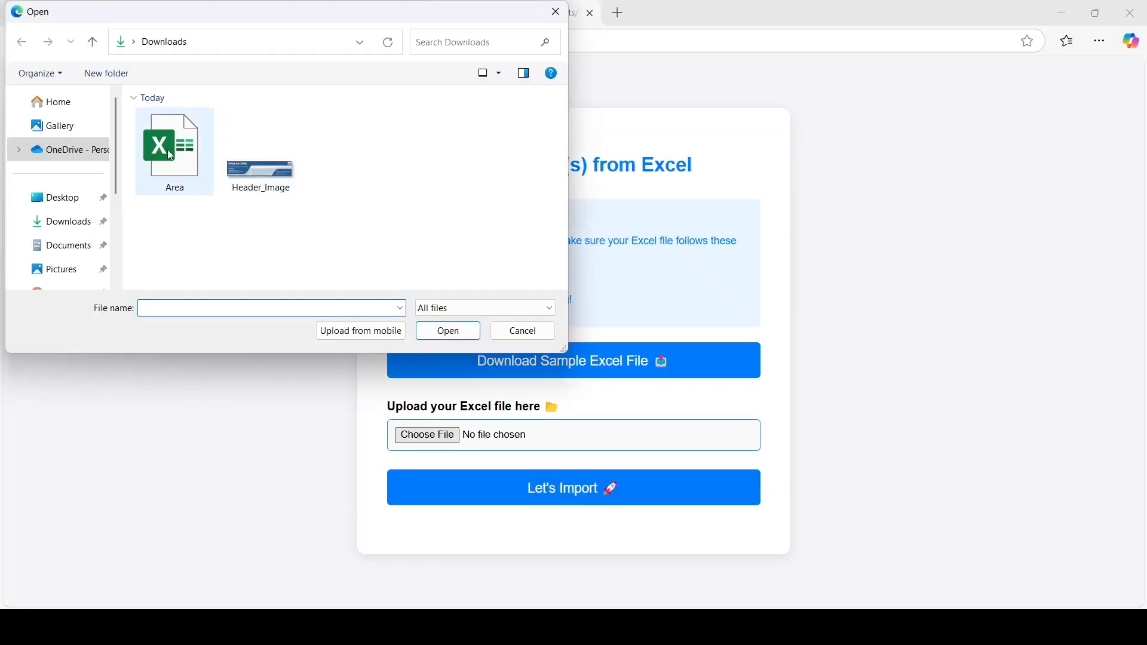
left_click(175, 154)
left_click(459, 331)
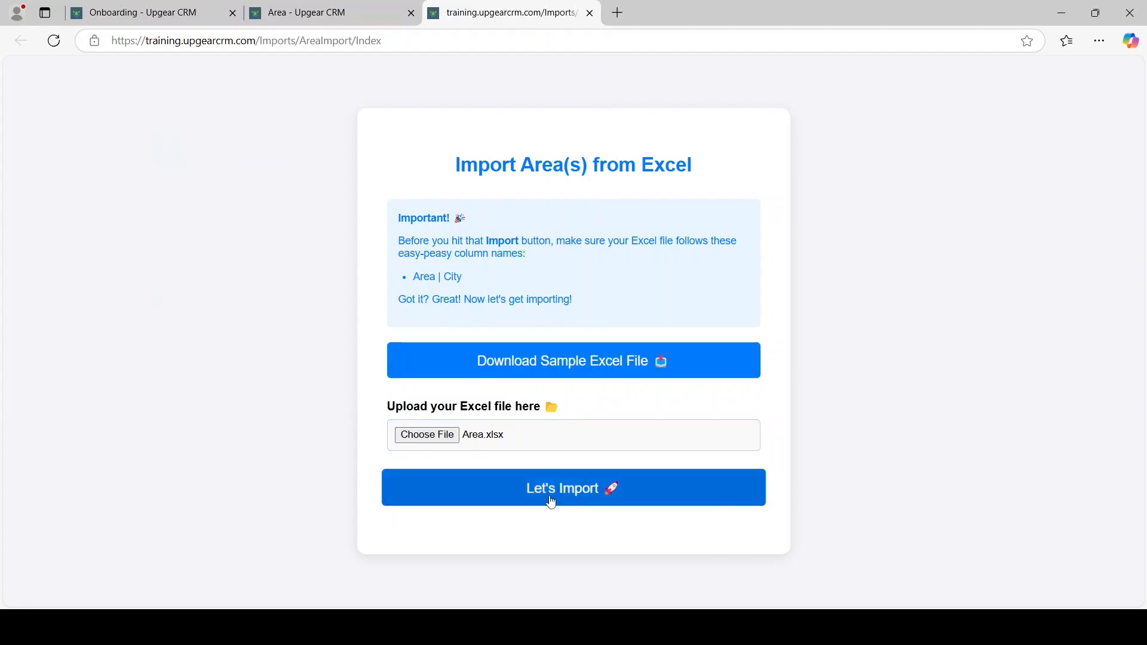
Import the file, confirming 2 areas inserted and 0 updated, and return to the Area list
left_click(562, 499)
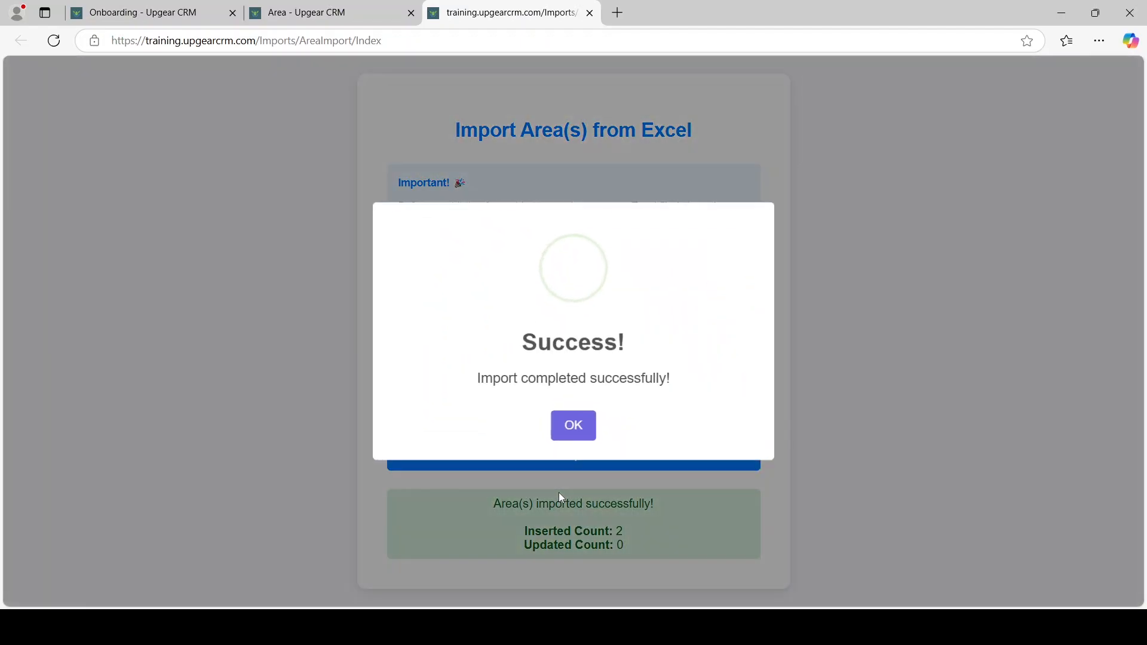
left_click(573, 422)
left_click_drag(570, 531, 530, 560)
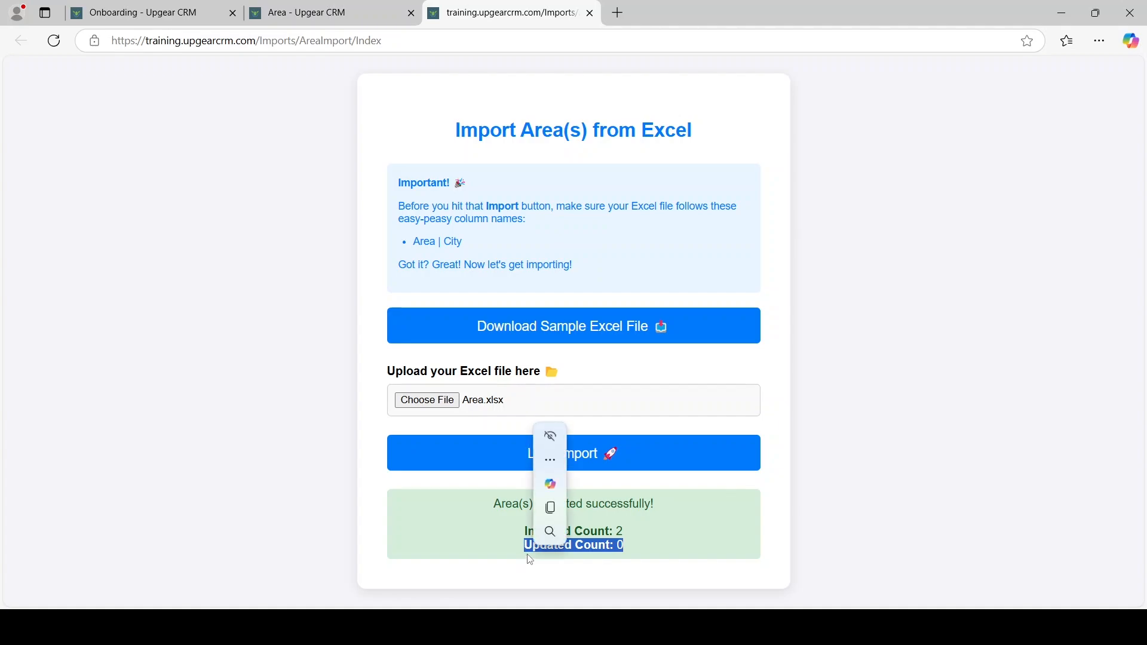
left_click(645, 541)
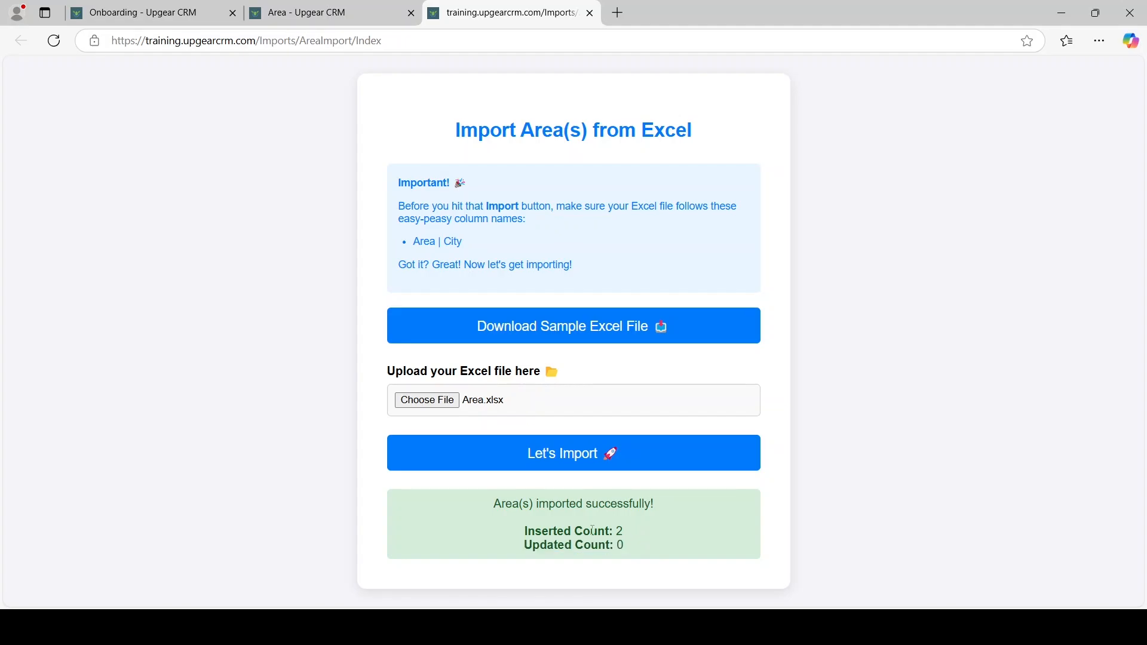
left_click(323, 15)
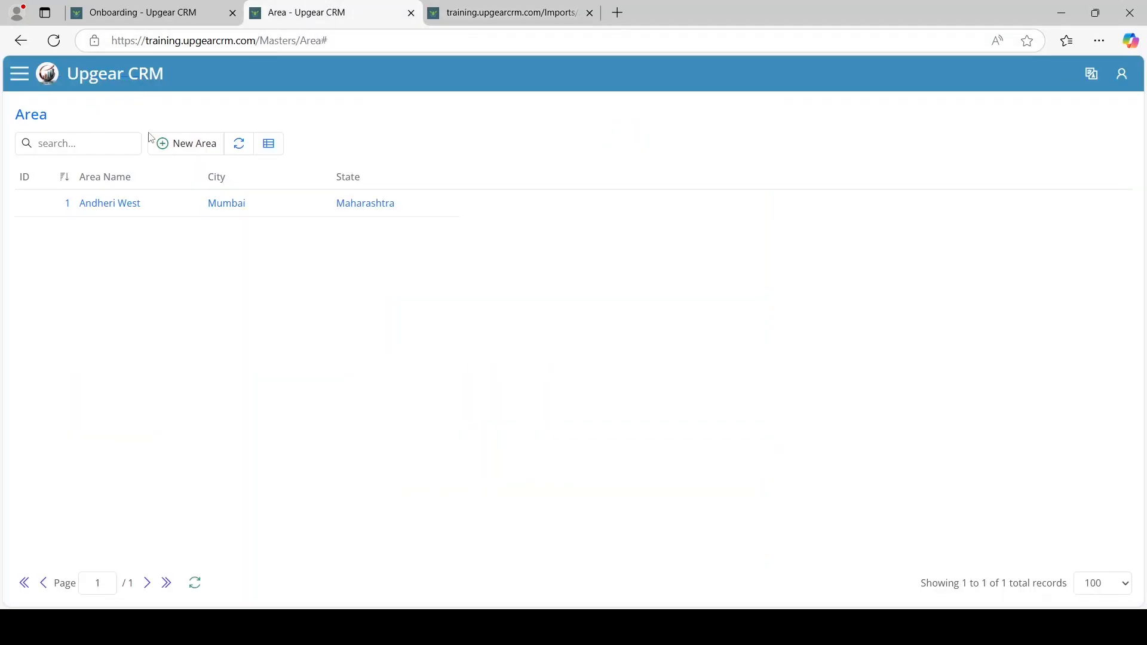
Refresh the Area list to show Thane and Mulund, close both tabs, and open Add Products
left_click(240, 149)
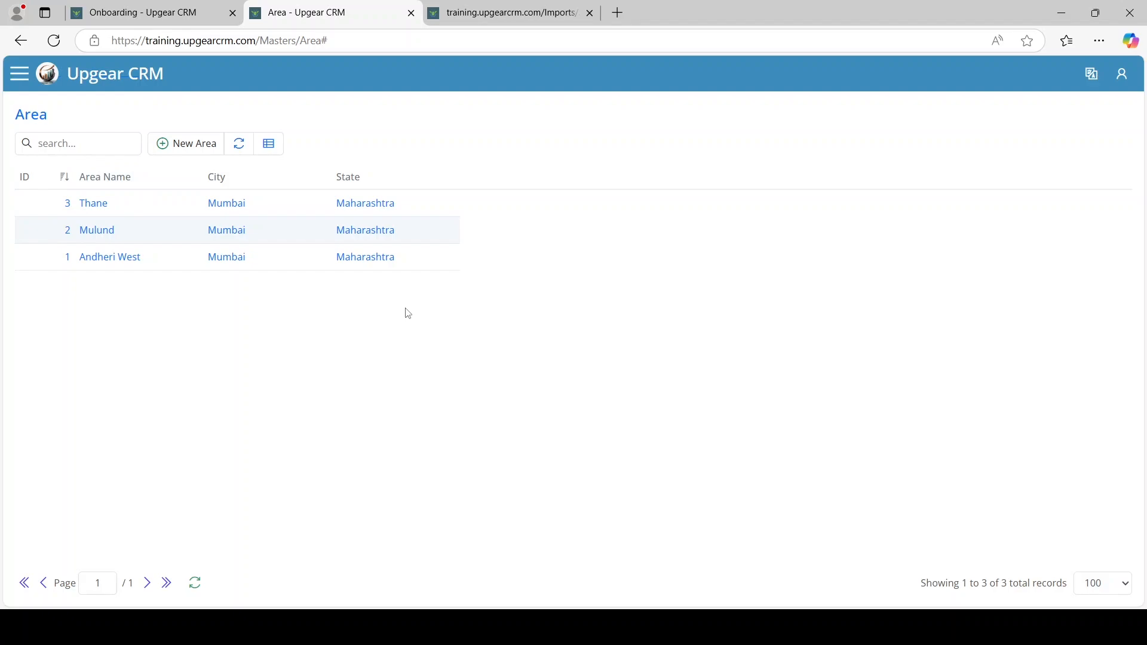
left_click(597, 17)
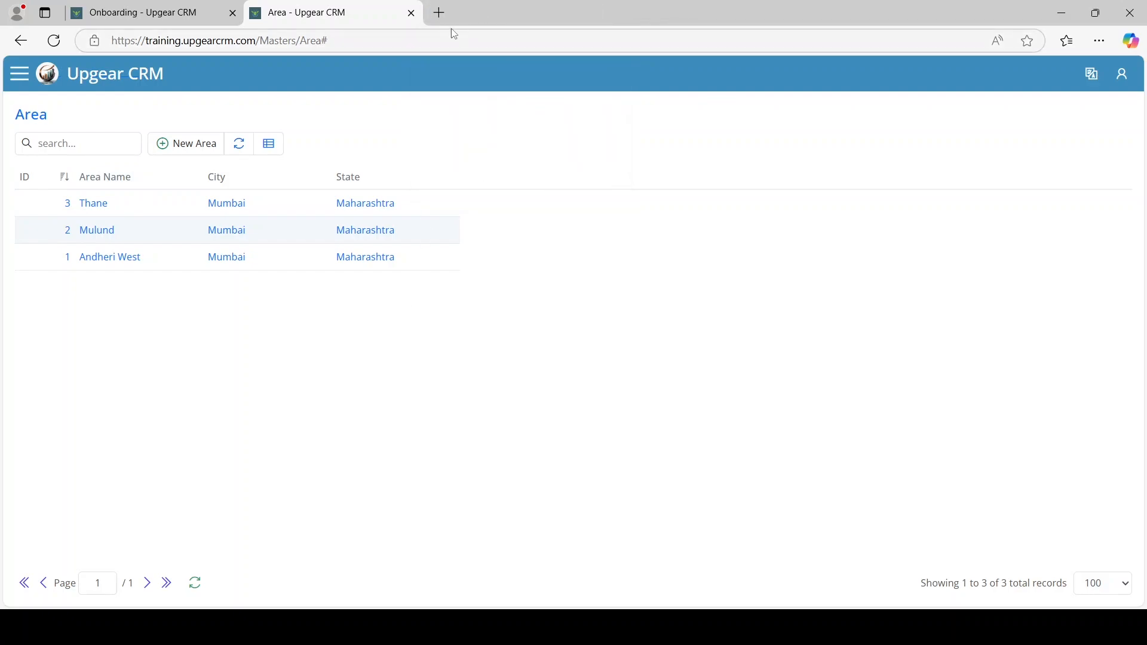
left_click(413, 13)
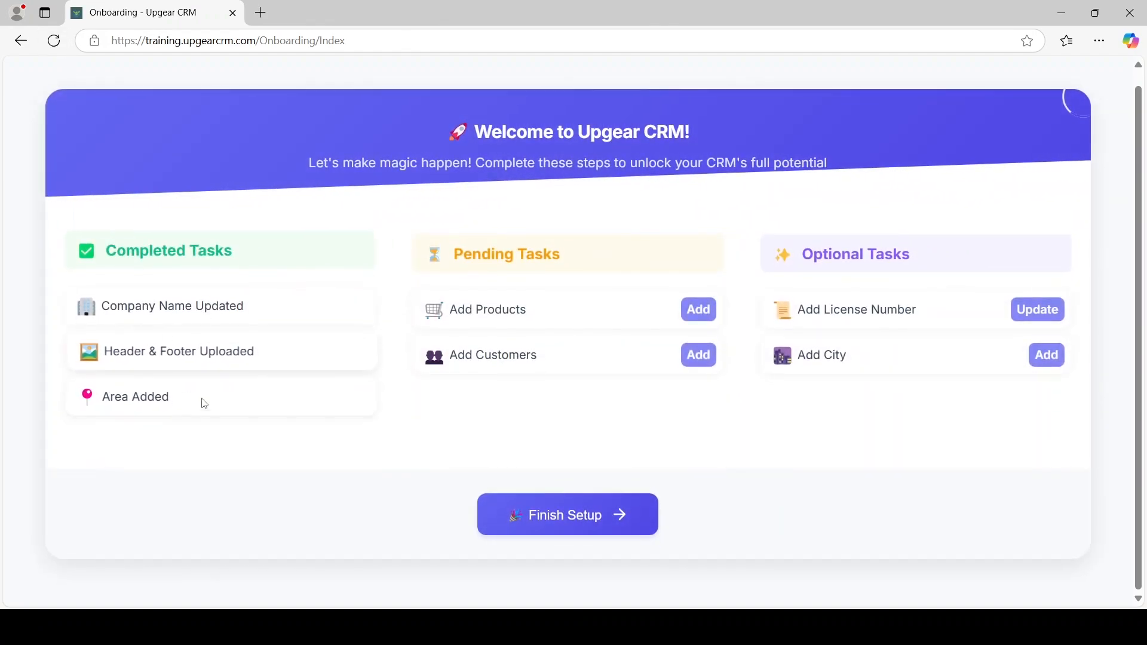
left_click(704, 310)
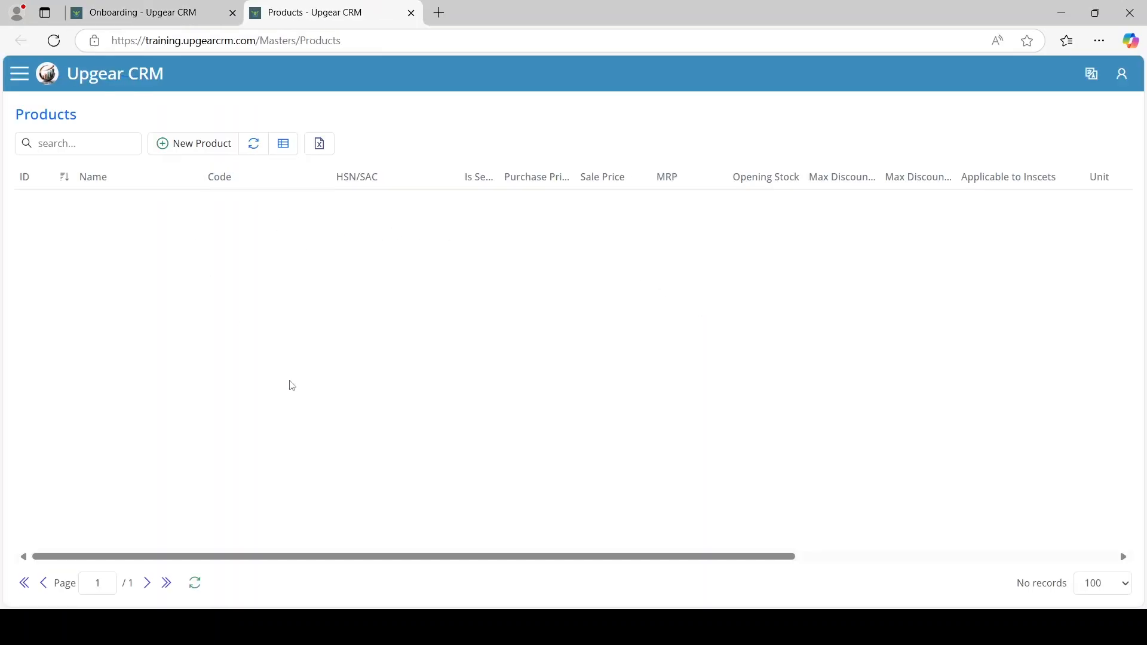
Start a new product, mark it as a service, and look through the Tax 1 and Tax 2 options
left_click(214, 146)
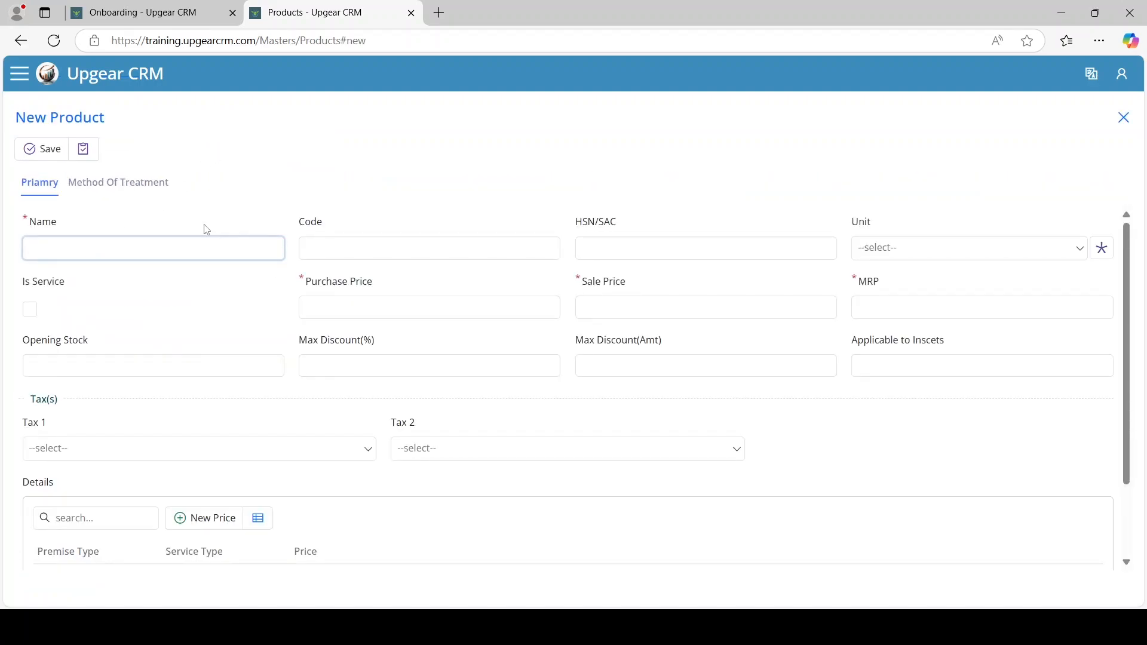
left_click(132, 253)
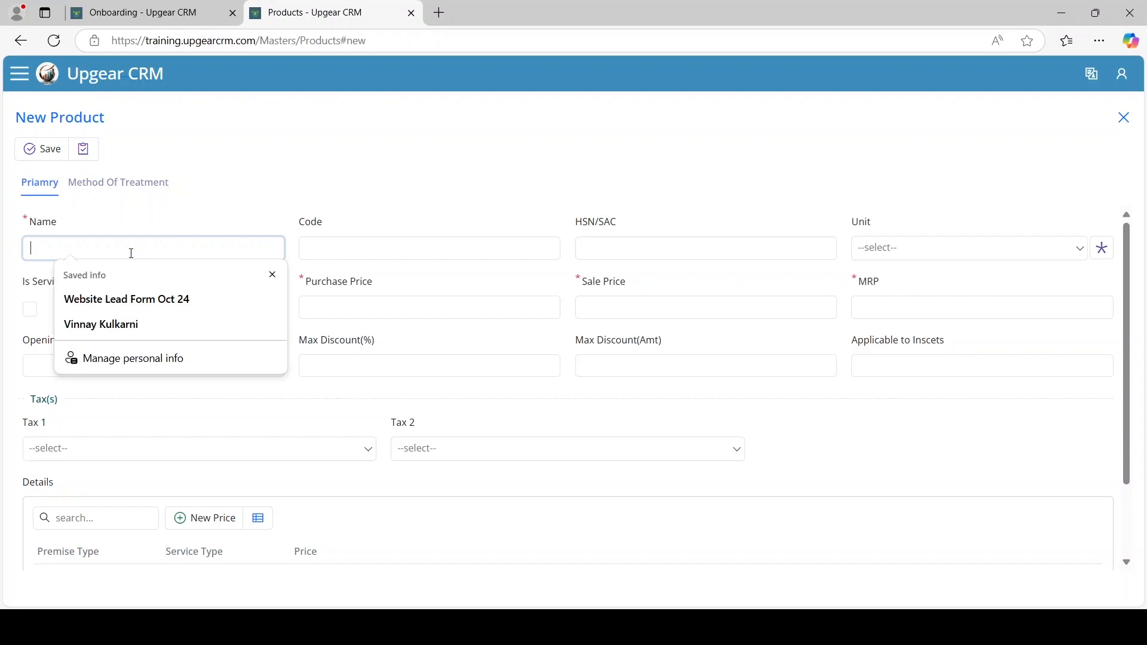
left_click(450, 247)
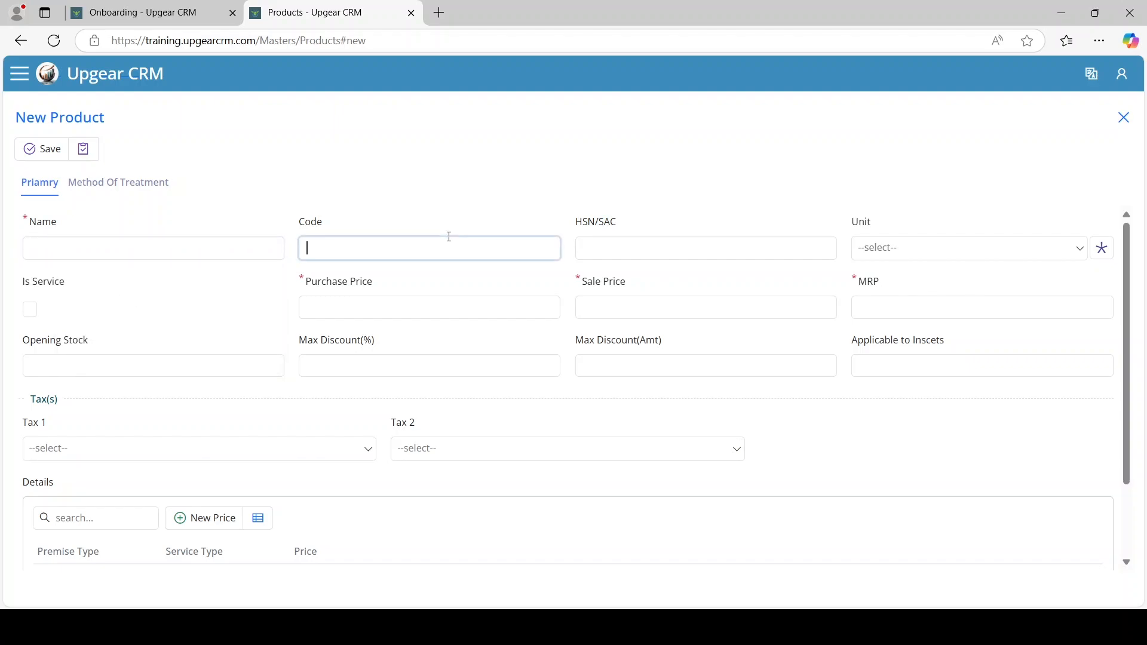
left_click(615, 253)
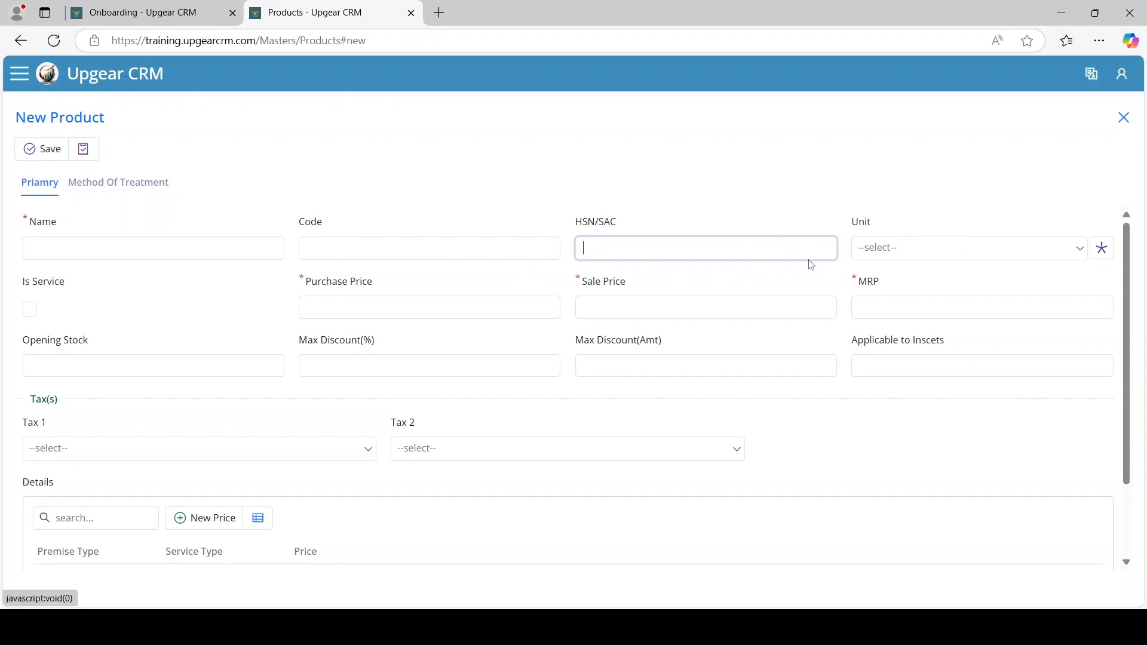
left_click(30, 311)
left_click(369, 301)
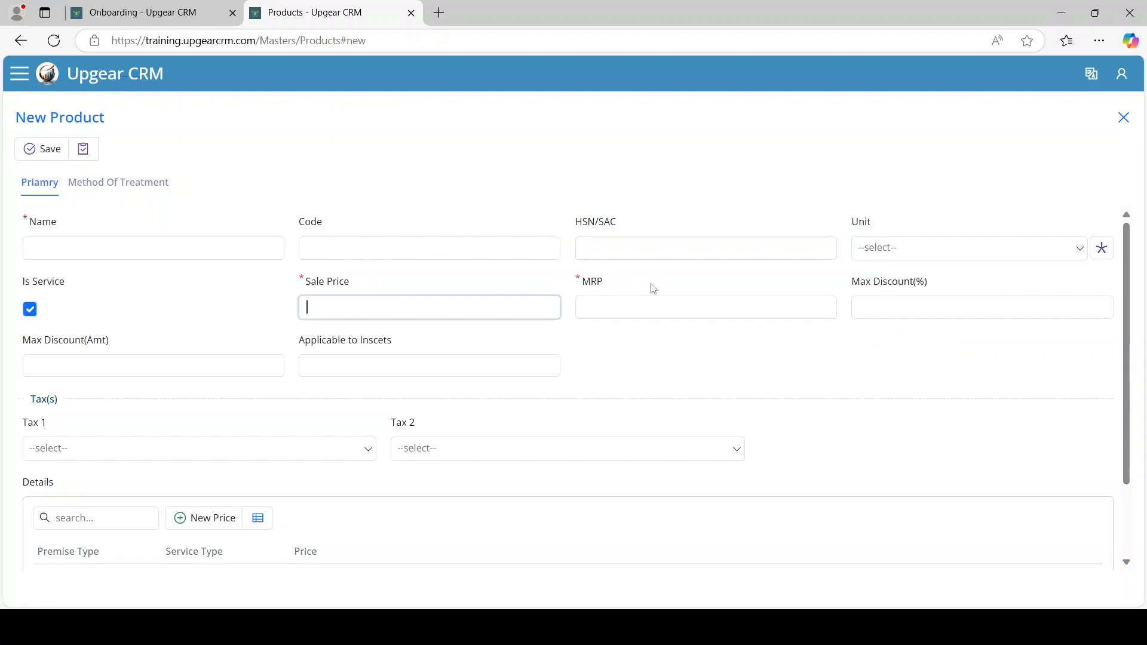
left_click(585, 306)
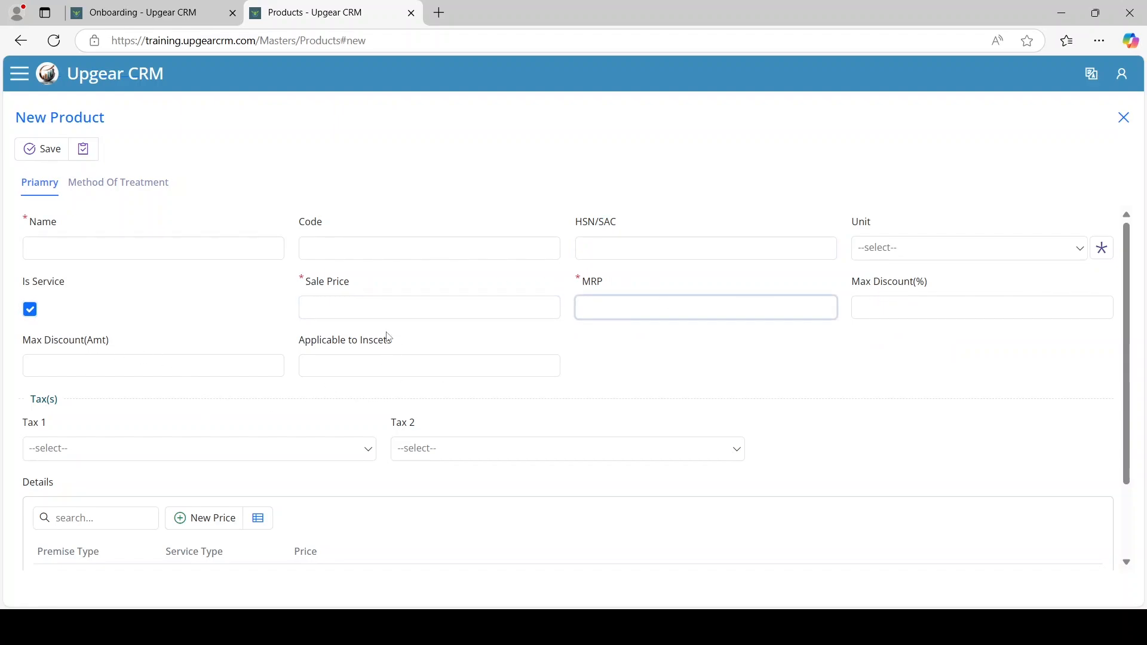
left_click(255, 457)
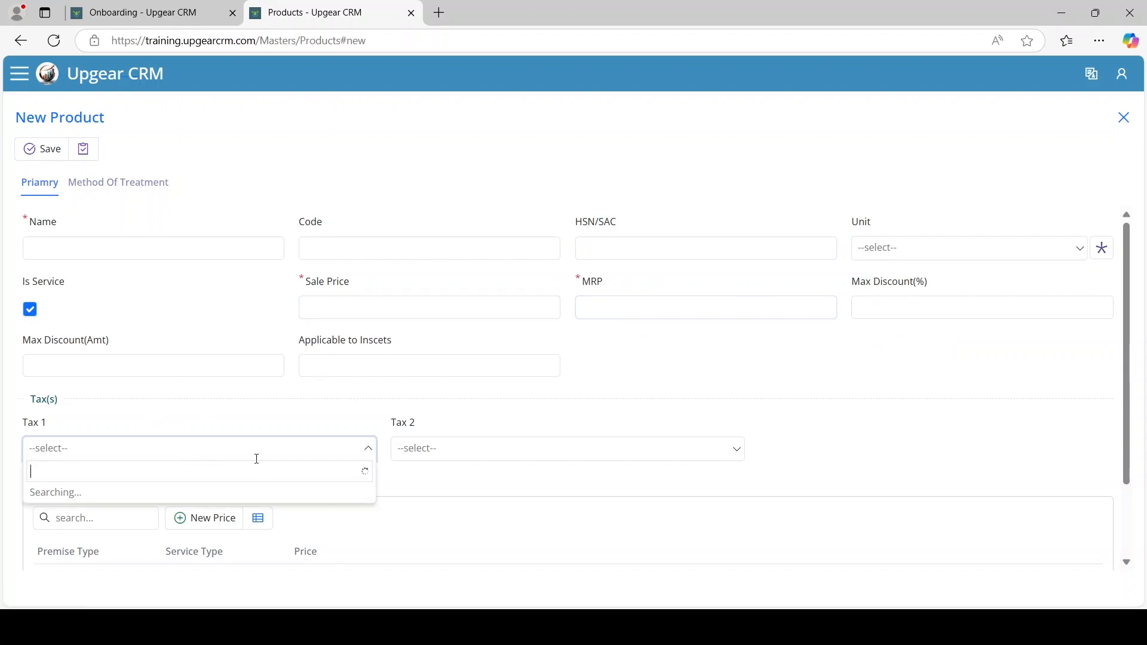
left_click(436, 447)
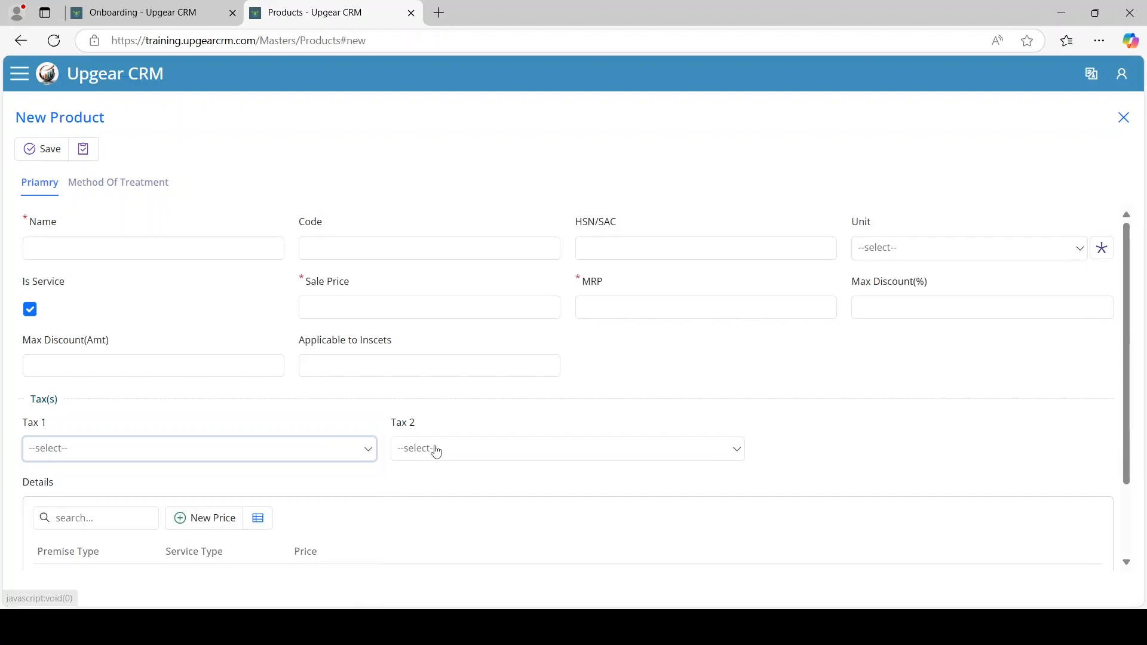
left_click(436, 451)
left_click(412, 442)
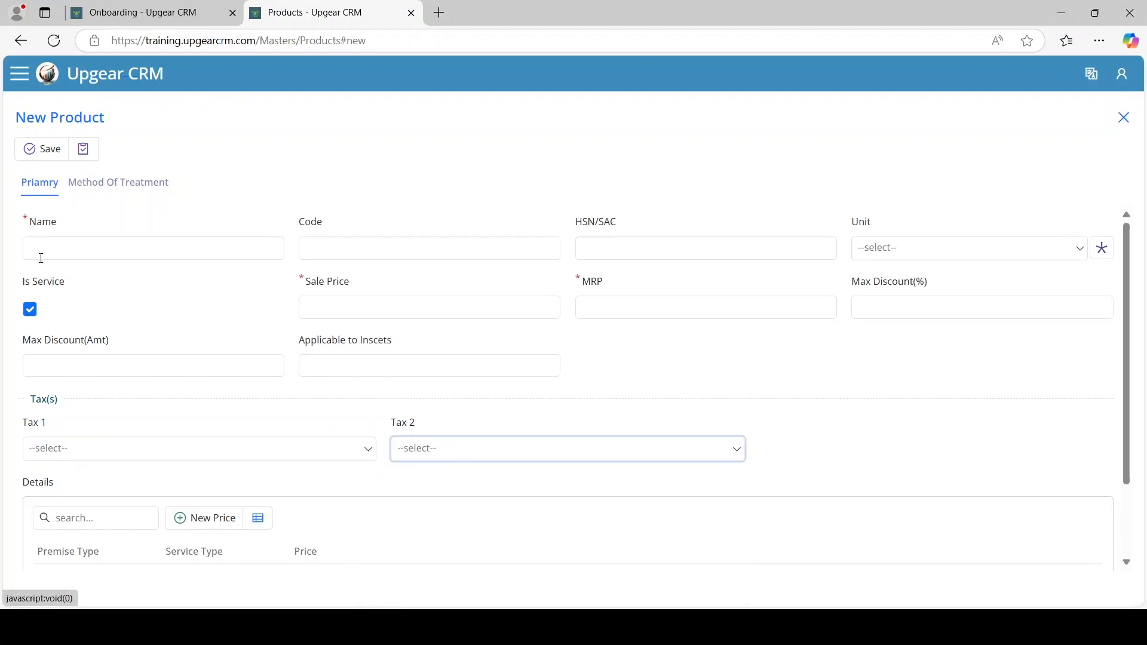
left_click(60, 458)
left_click(483, 415)
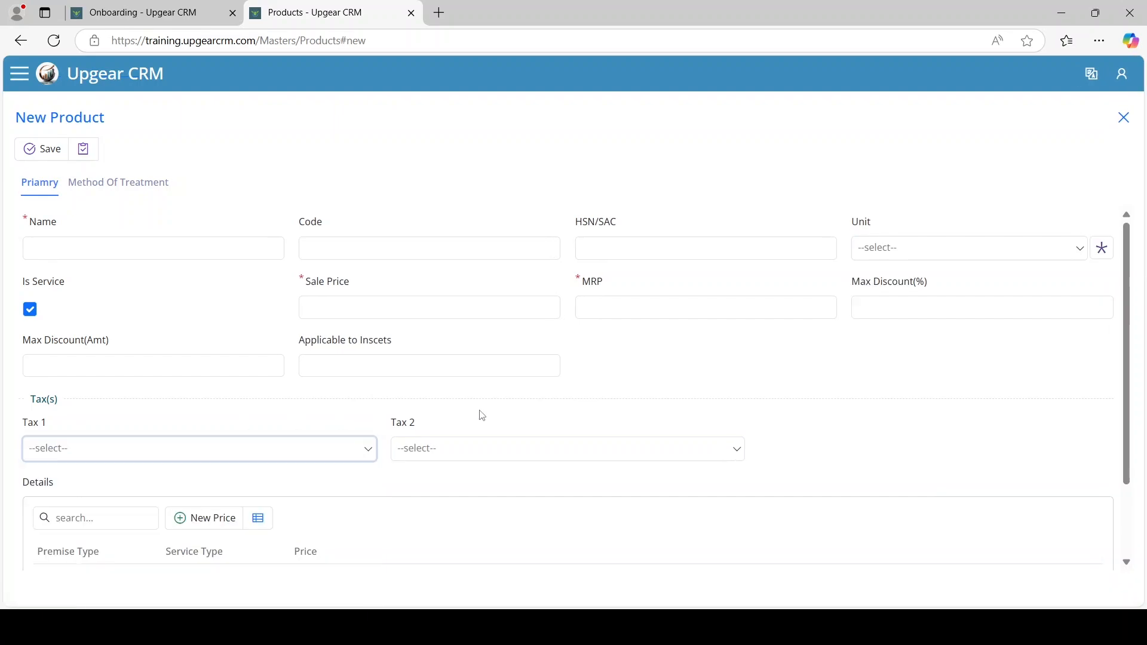
Enter the name General Pest Control with sale price 4,500 and MRP 5,000
left_click(110, 253)
left_click(187, 222)
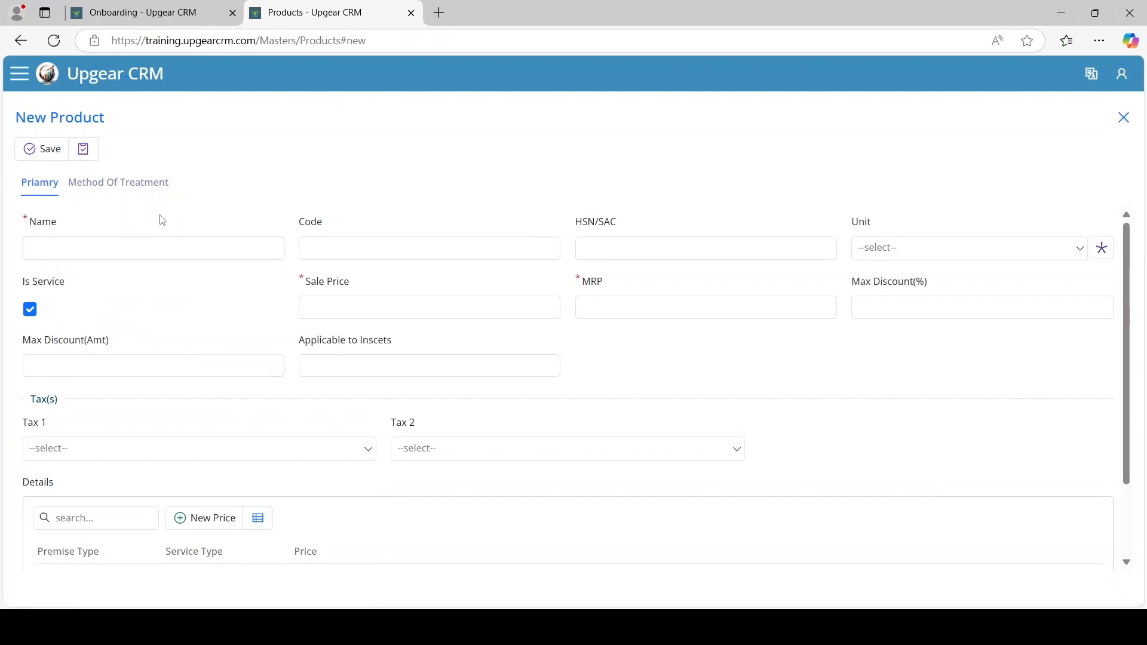
left_click(159, 251)
type("G")
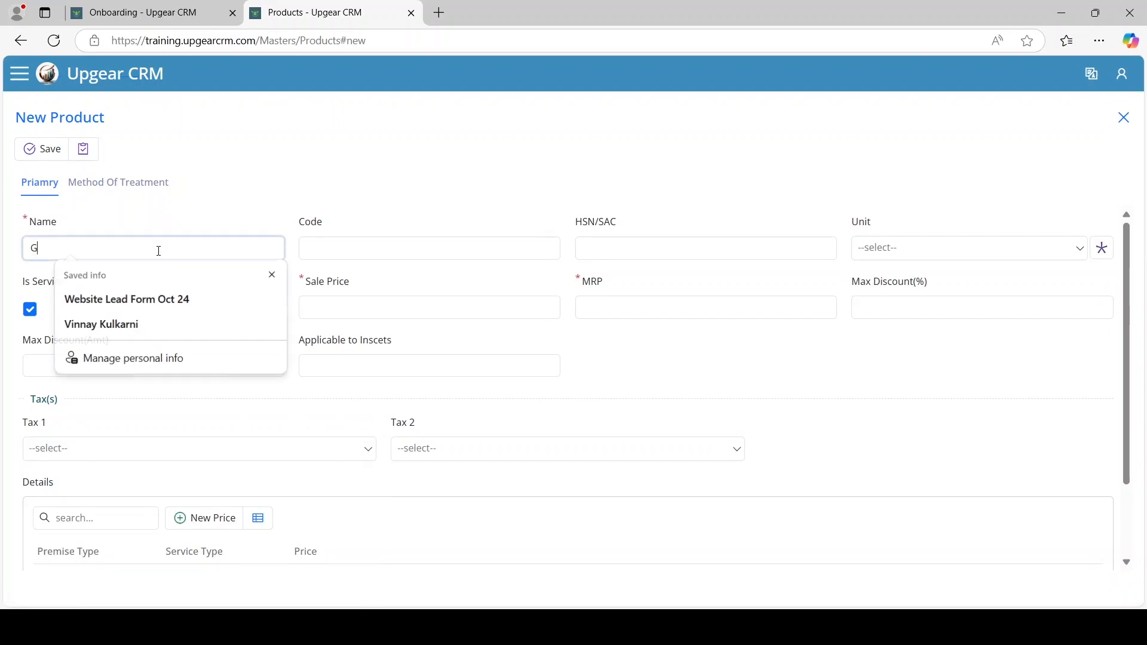
type("eneral Pest Contr")
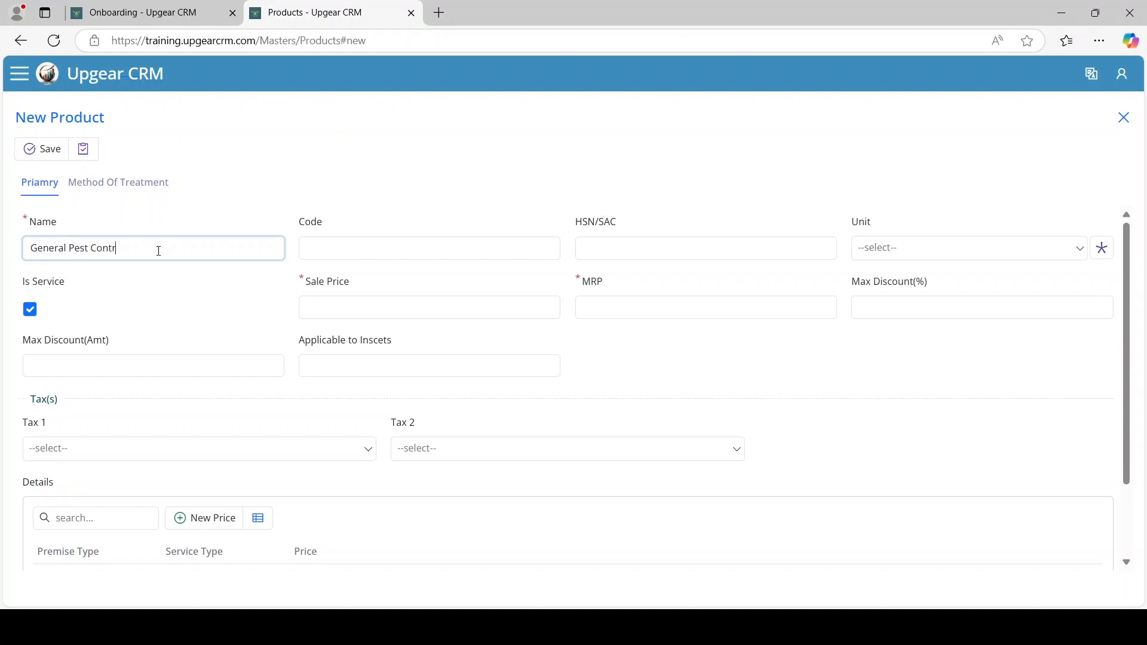
type("ol")
key("Tab")
key("Tab")
key("Tab")
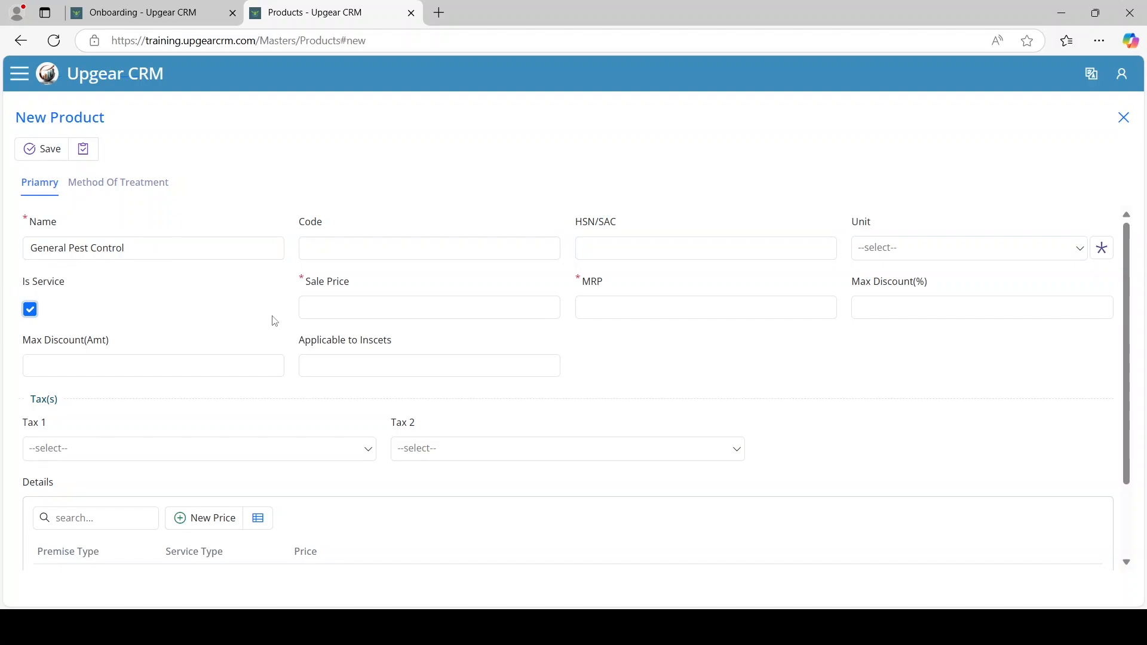
left_click(350, 318)
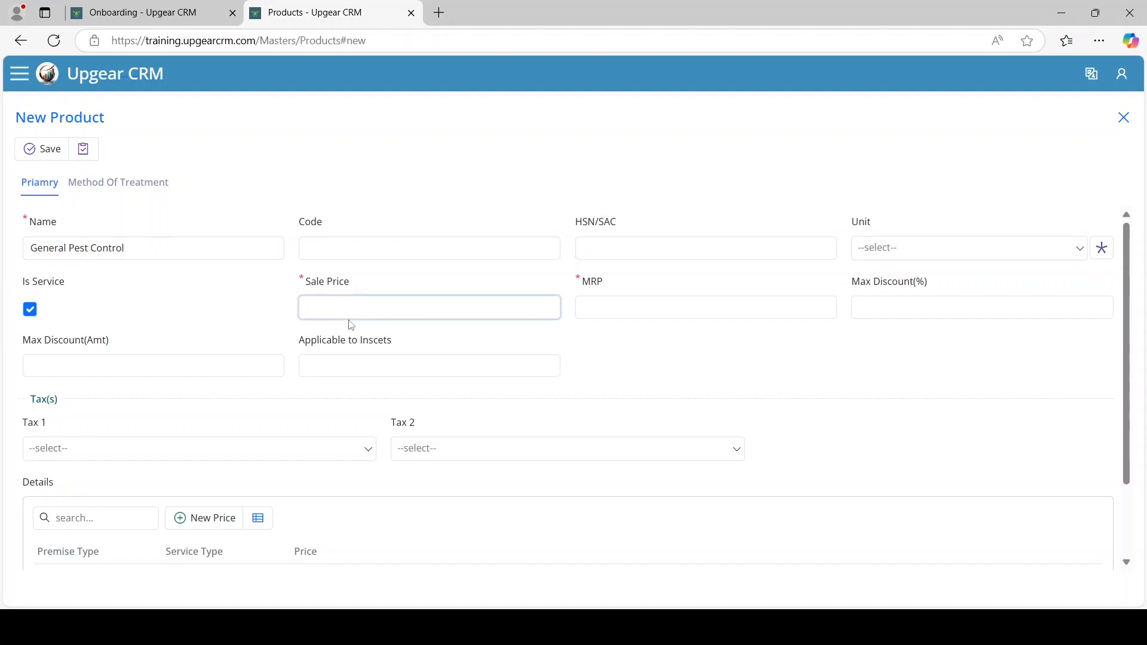
type("4,500")
key("Tab")
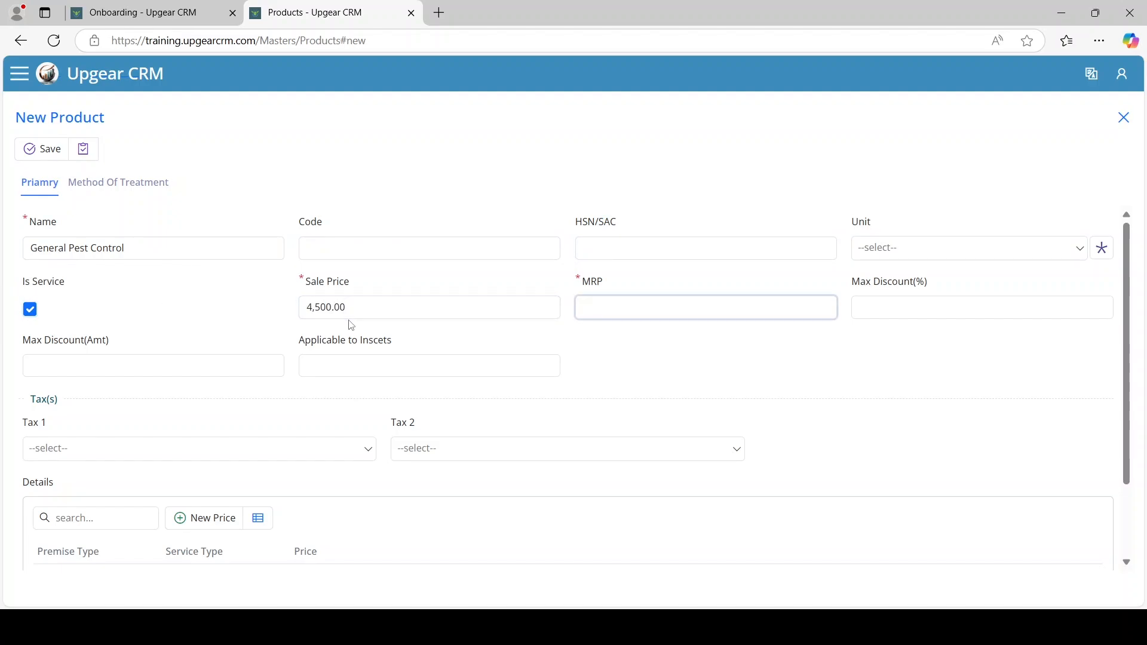
type("5,000")
scroll(201, 345, "down", 2)
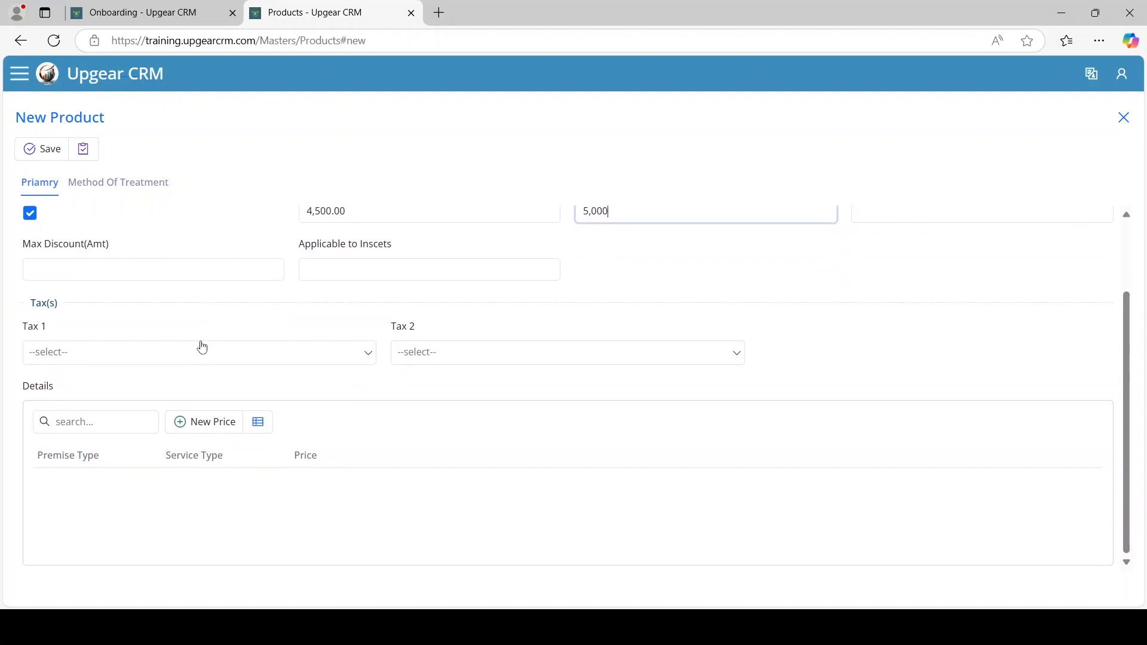
left_click(347, 271)
scroll(349, 270, "up", 2)
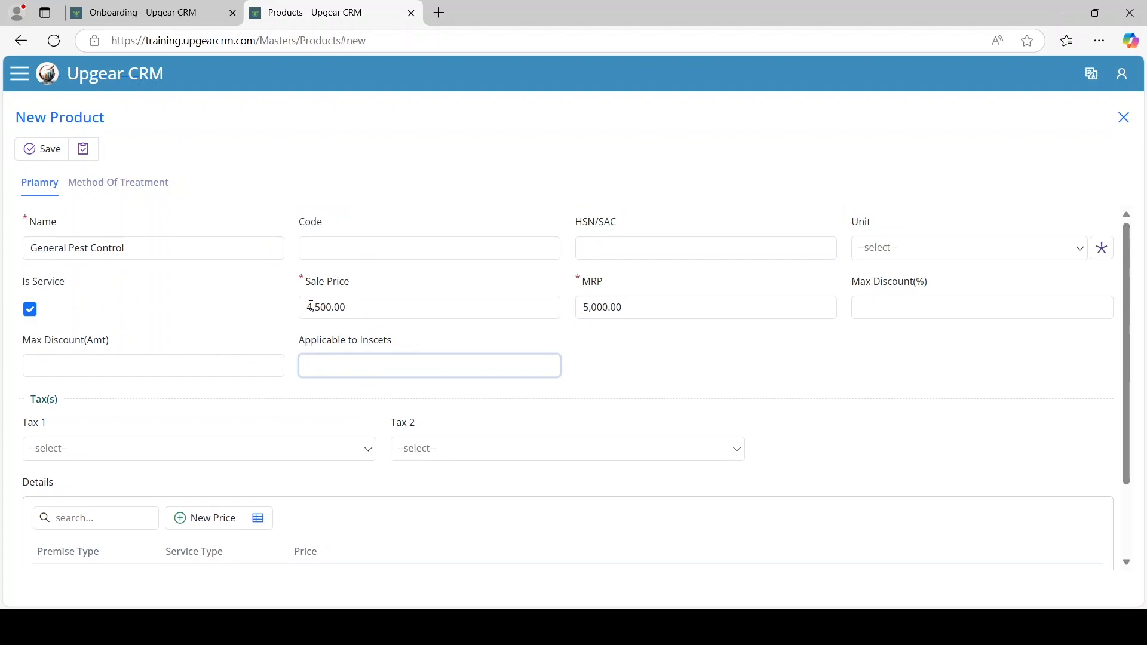
Replace the sale price and MRP values with 0
double_click(299, 281)
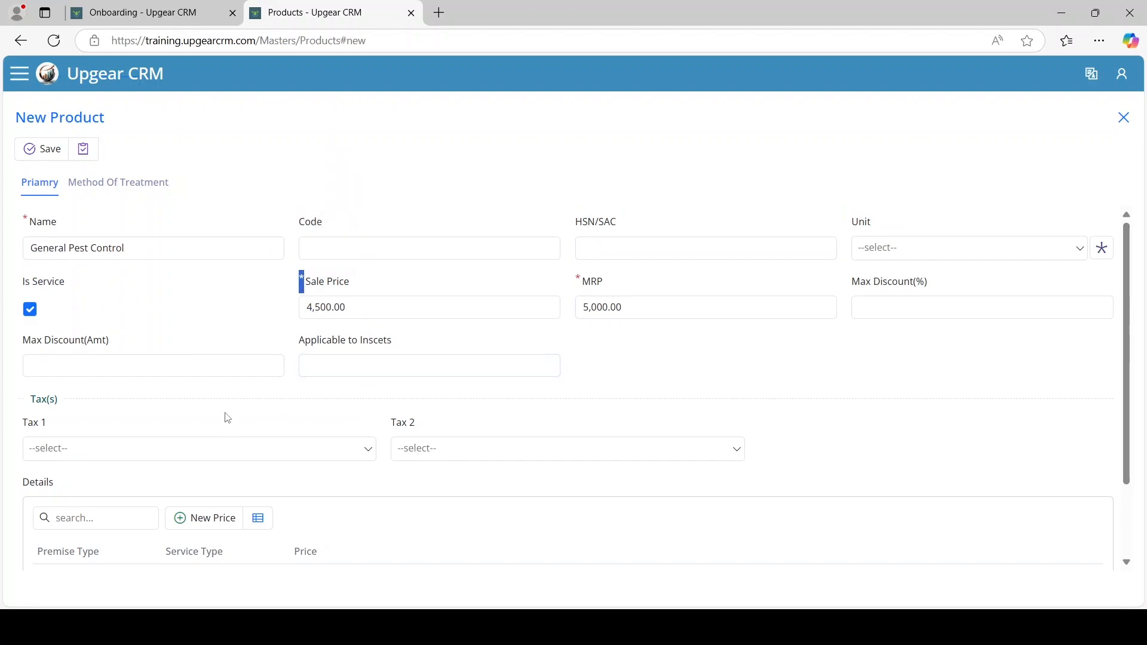
left_click(363, 310)
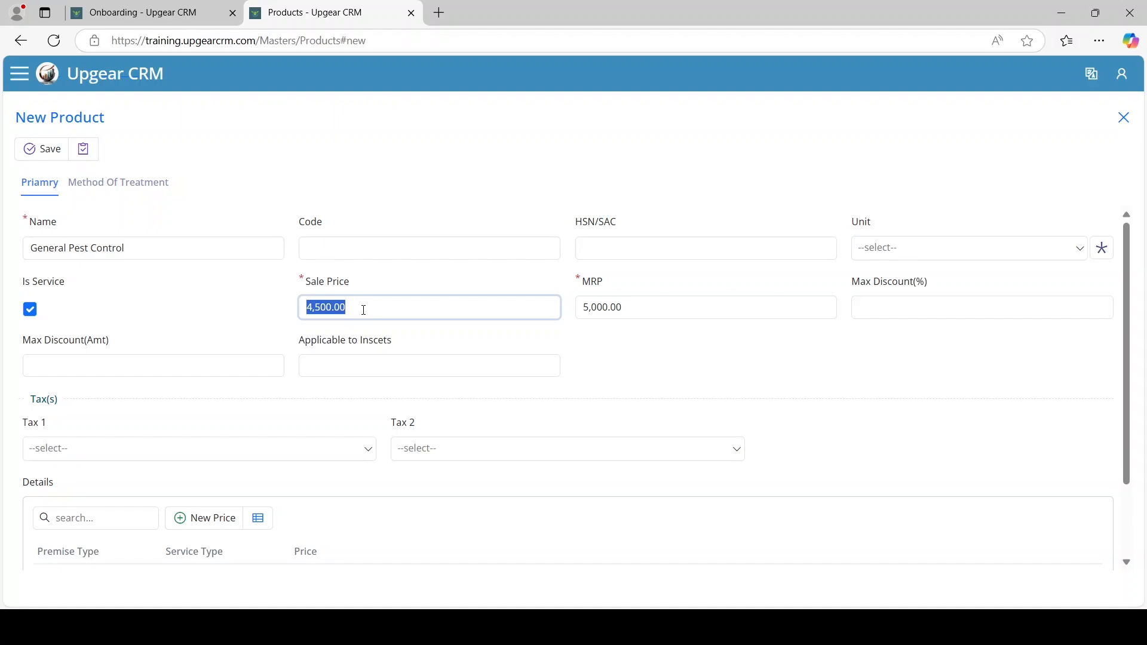
key("BackSpace")
key("Tab")
type("0")
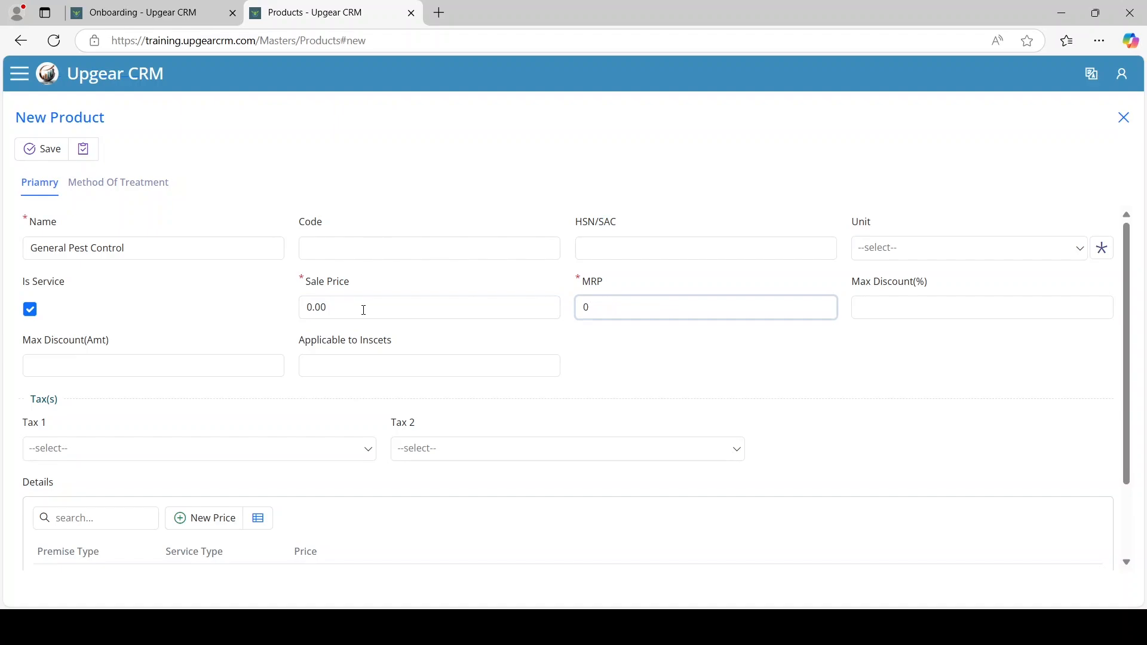
Set Tax 1 to CGST 9% and Tax 2 to SGST 9%
left_click(87, 455)
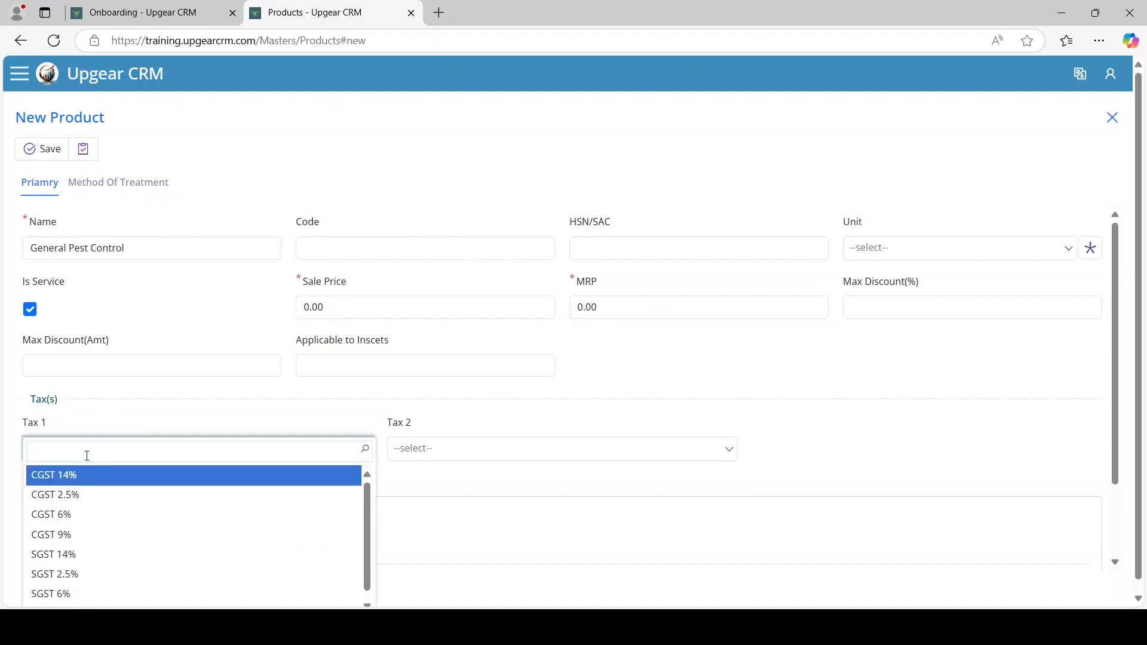
type("cgst")
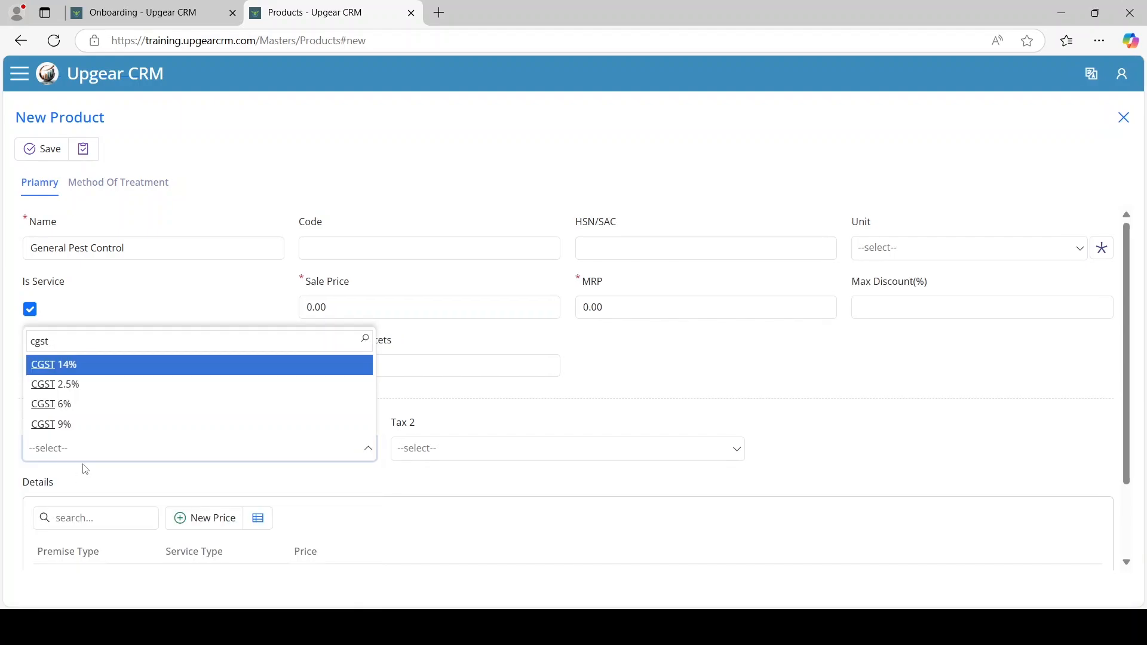
left_click(84, 425)
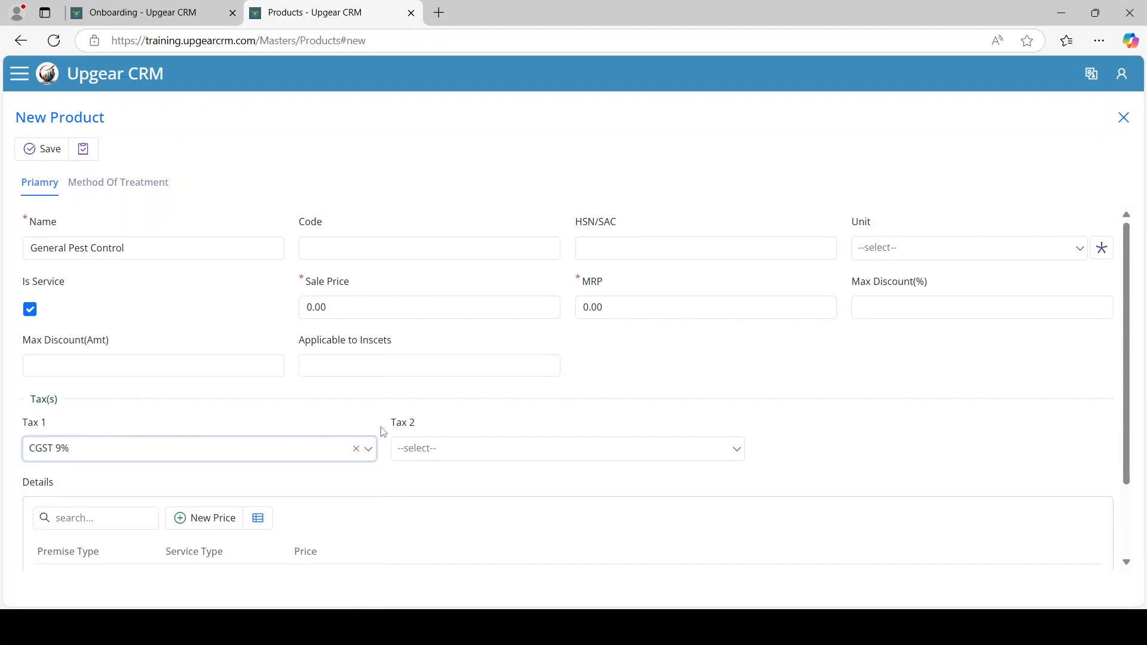
left_click(430, 450)
type("sgsat9")
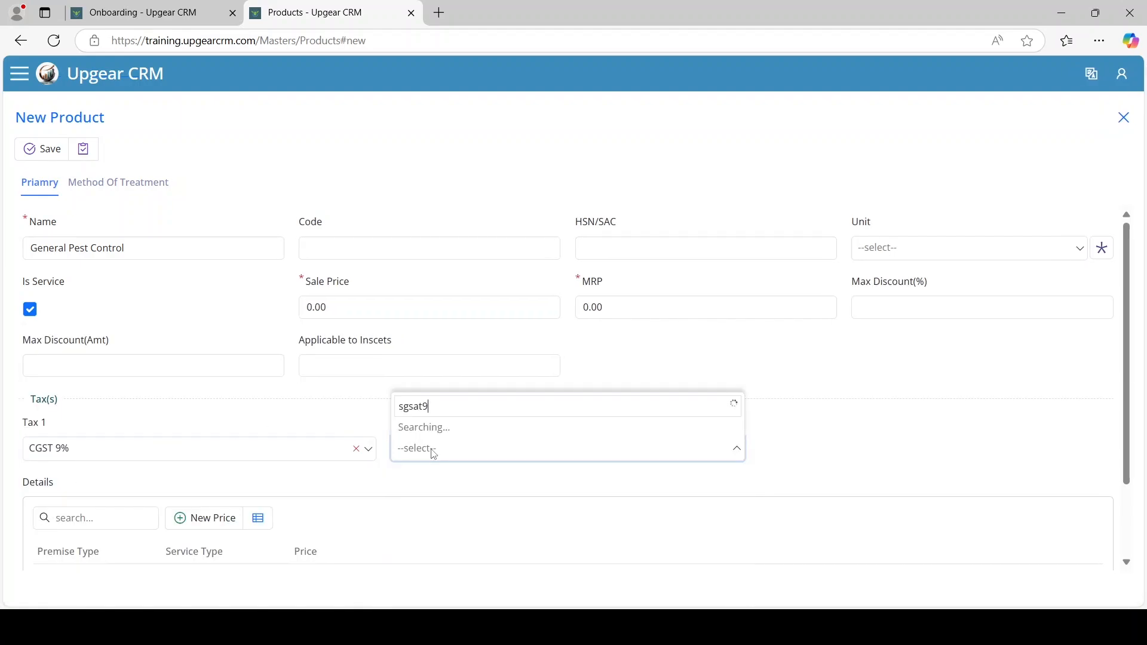
key("ctrl+a")
type("sgsgt")
key("BackSpace")
key("ctrl+s")
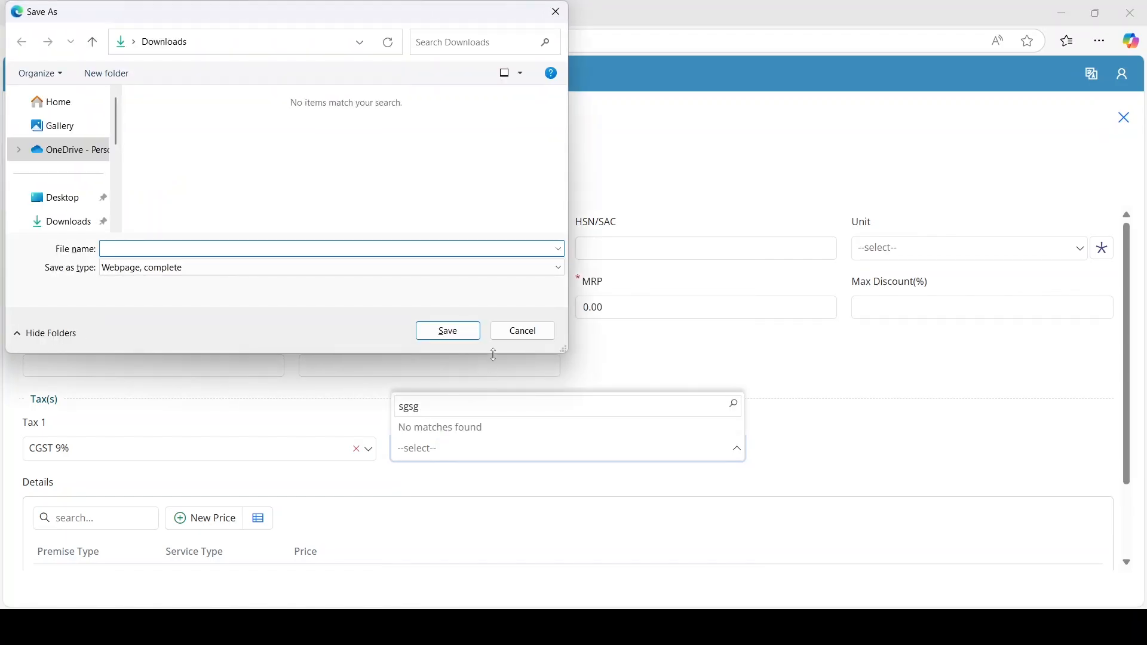
left_click(522, 331)
key("BackSpace")
key("BackSpace")
key("BackSpace")
key("BackSpace")
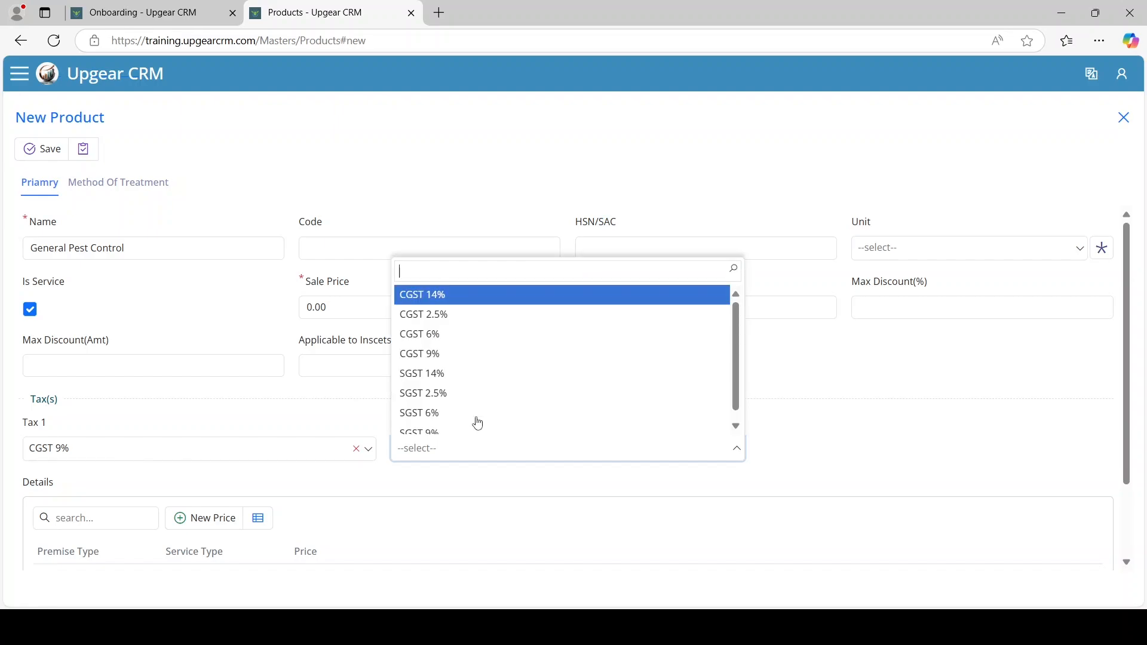
type("9")
left_click(445, 431)
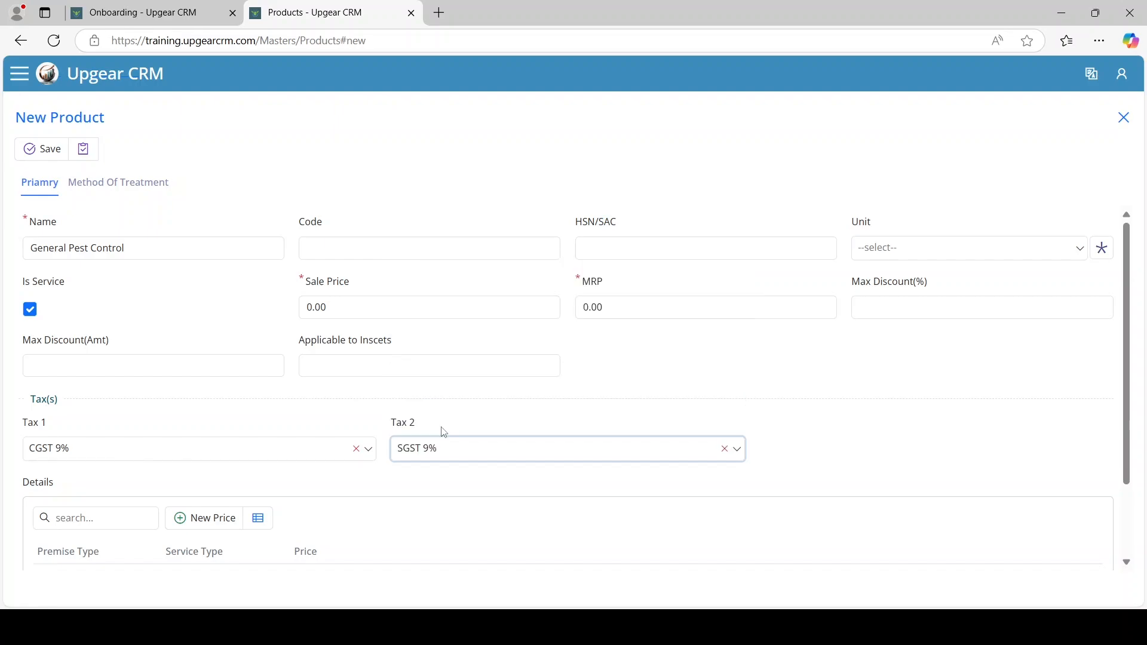
left_click(410, 510)
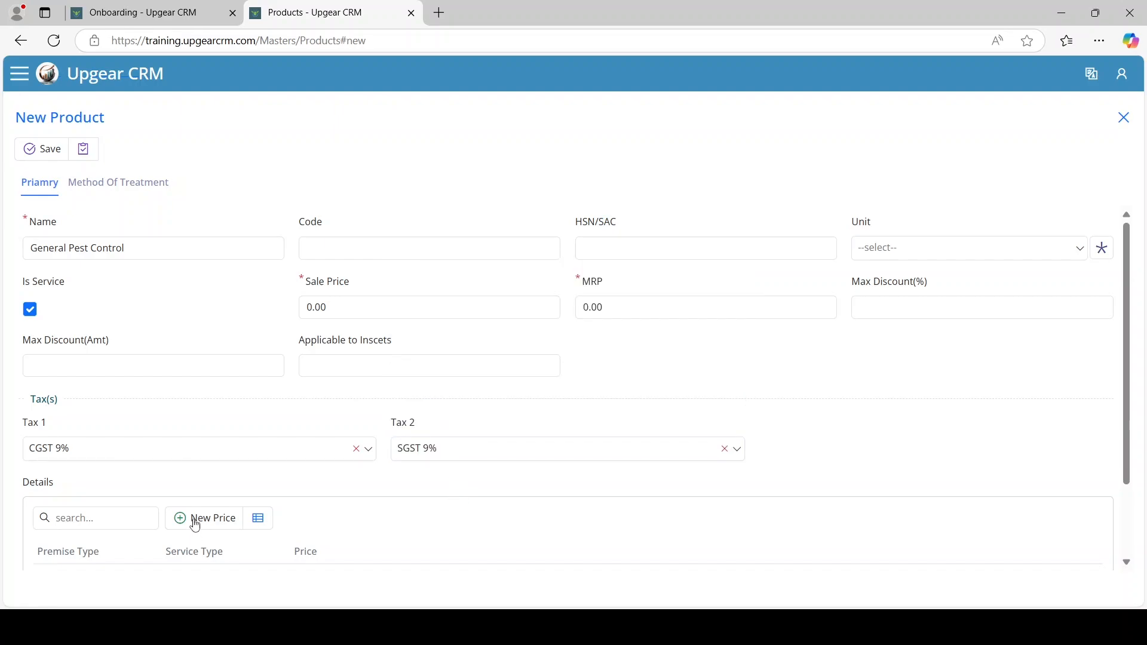
Save the product and add a 1 BHK, One Time - 1 Service price of 4,500
left_click(83, 149)
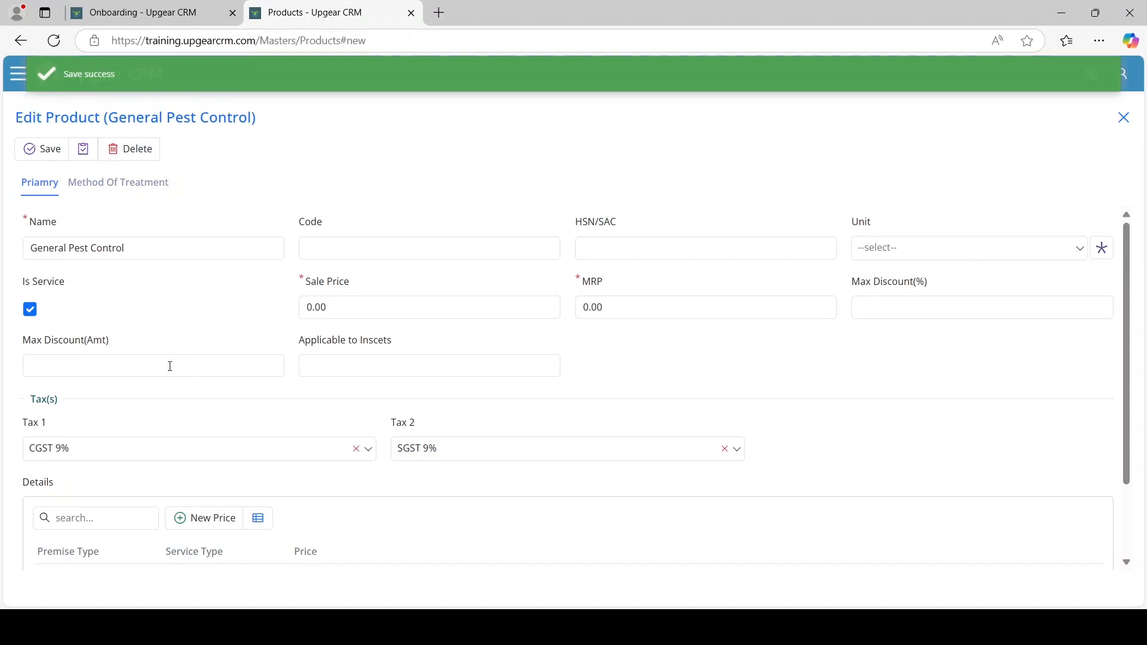
scroll(187, 450, "down", 2)
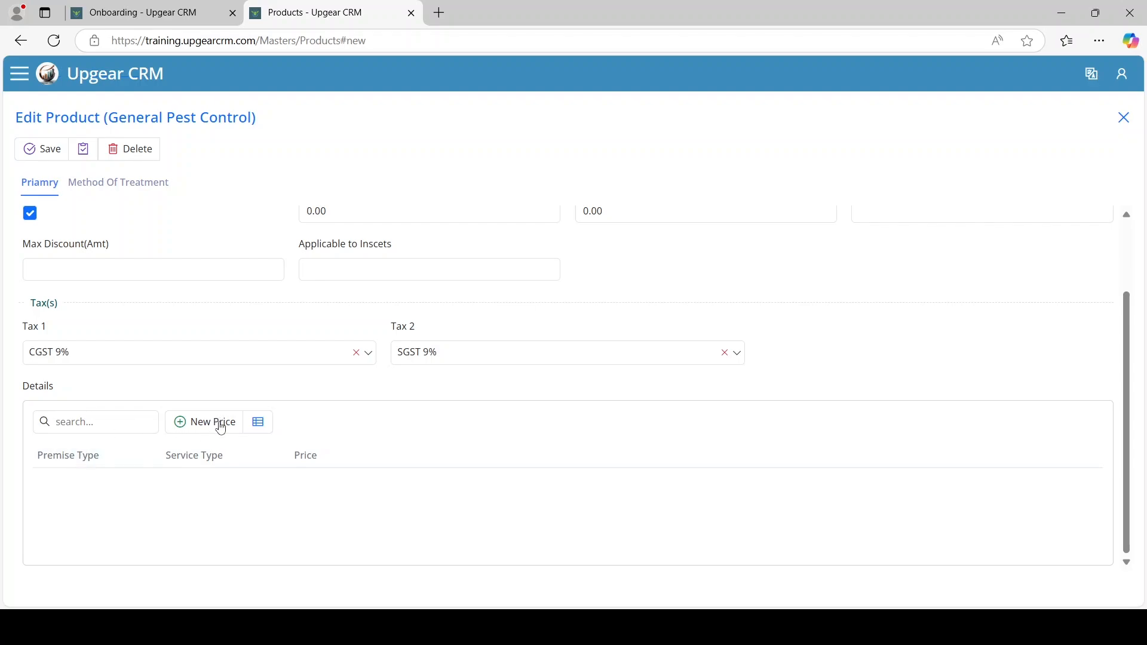
left_click(221, 428)
left_click(324, 314)
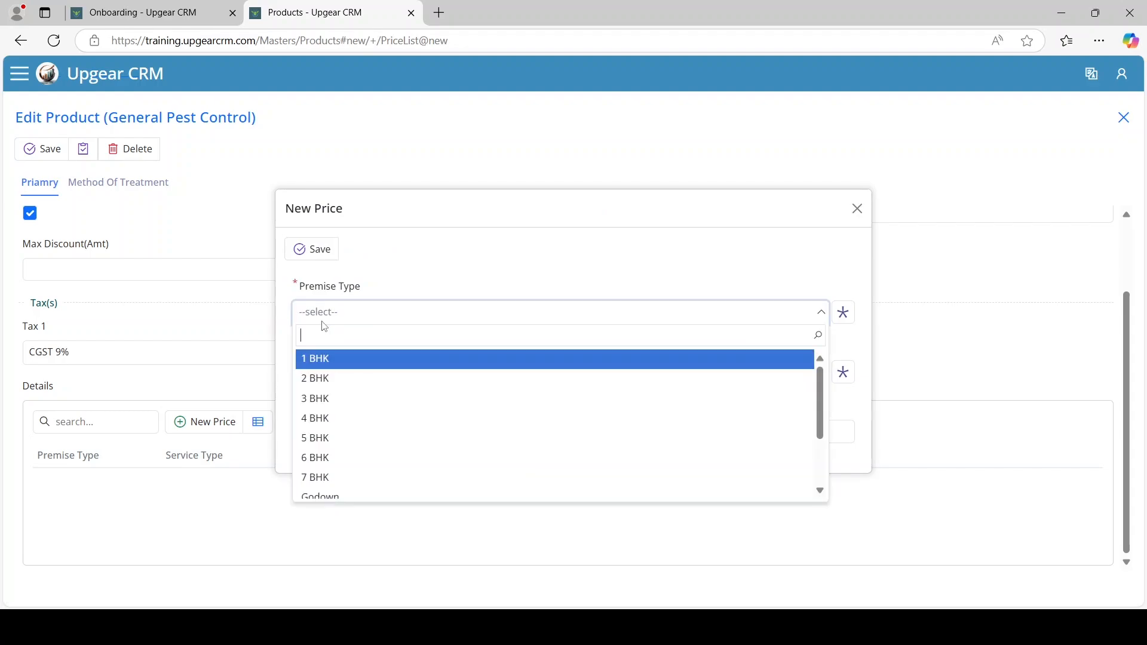
left_click(339, 363)
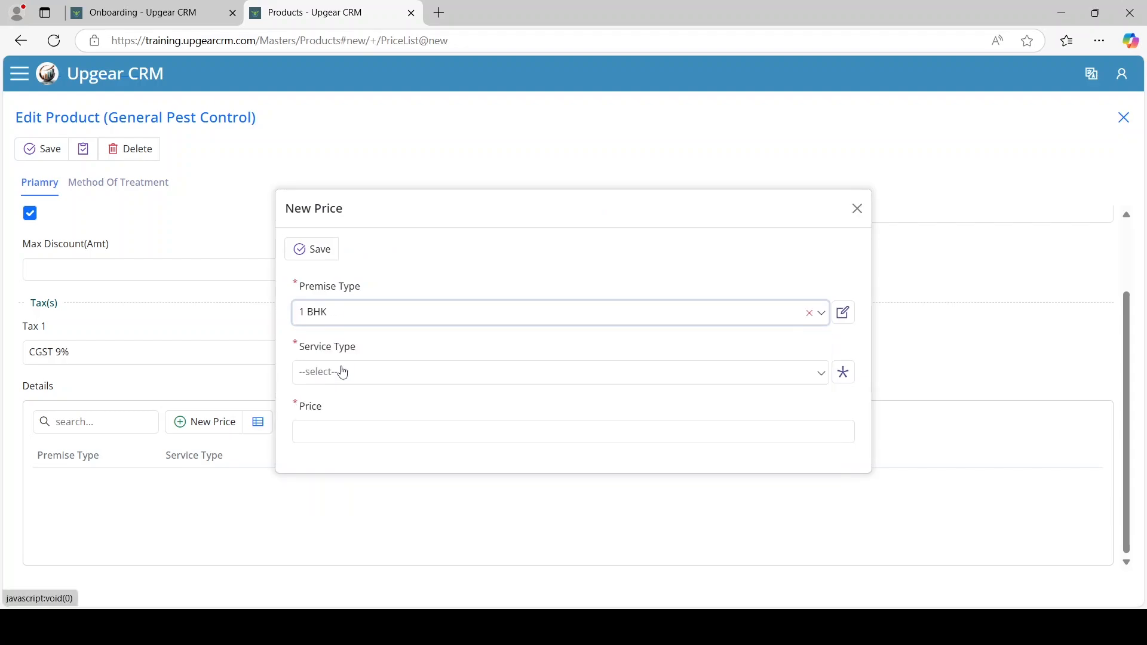
left_click(341, 381)
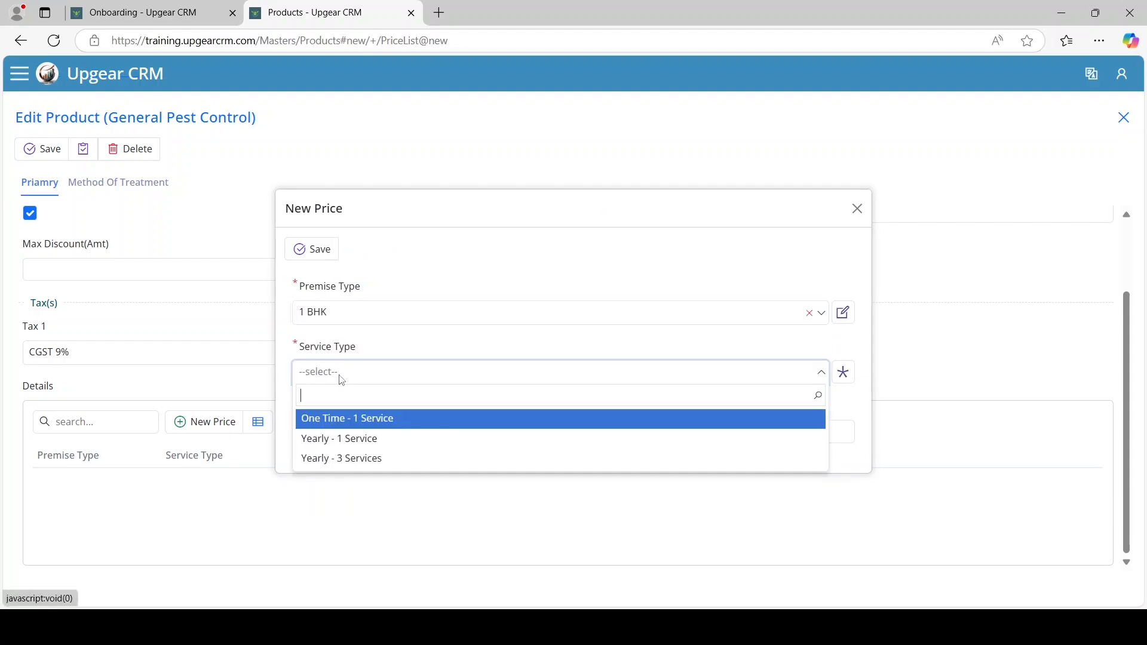
left_click(347, 420)
left_click(346, 434)
type("4,5")
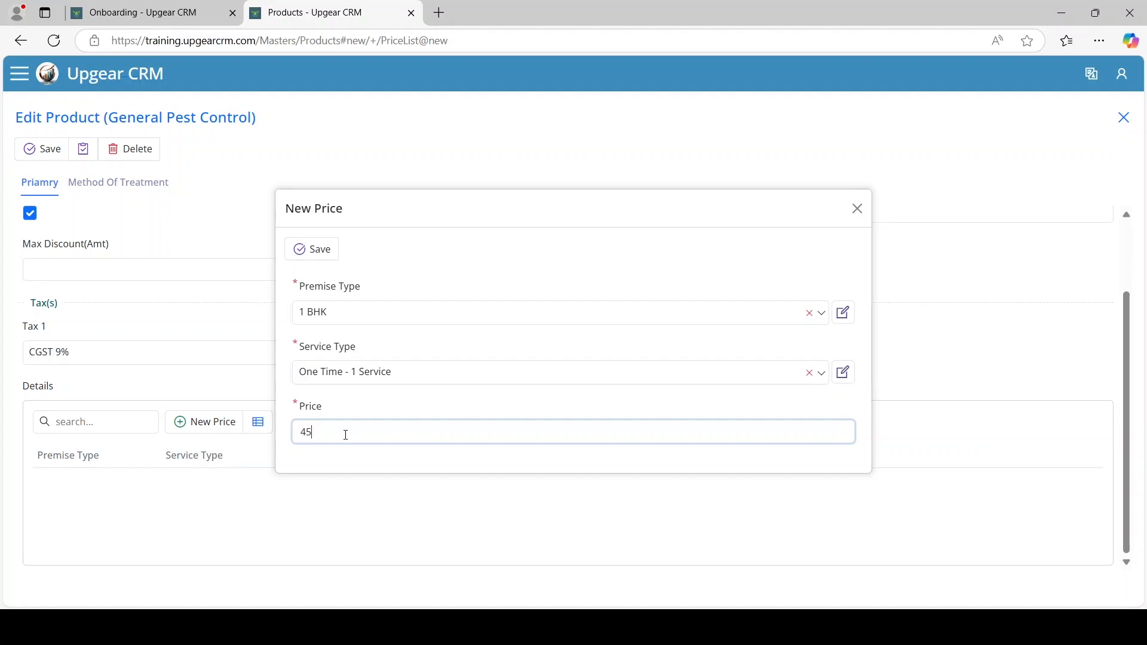
type("00")
left_click(331, 258)
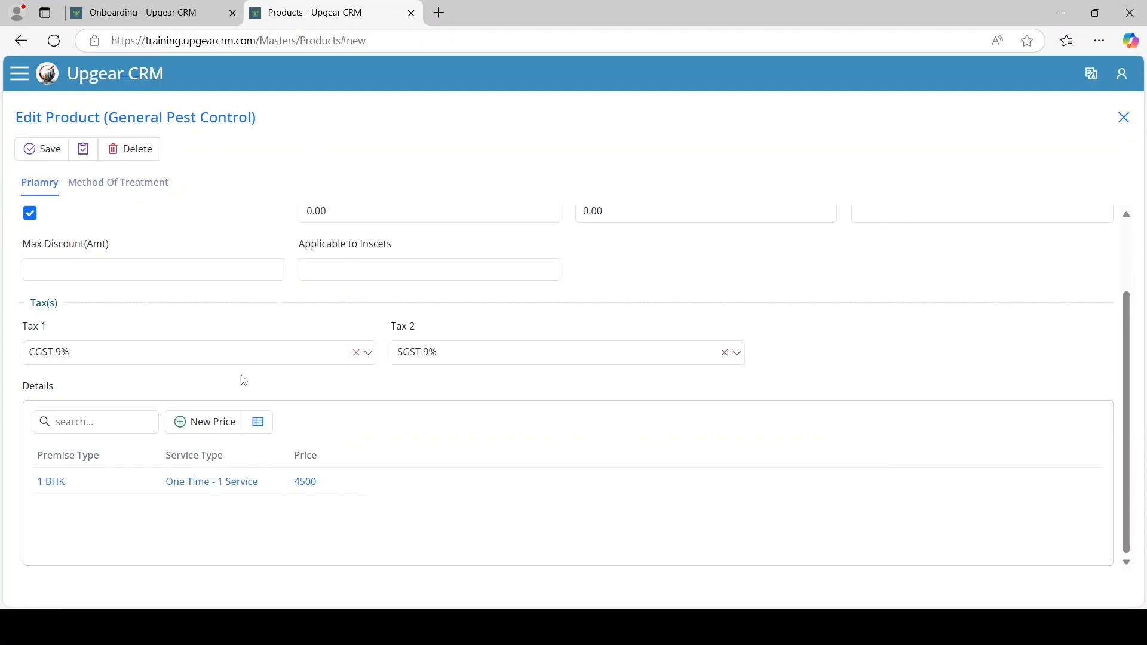
Add a second price row: 1 BHK, Yearly - 3 Services at 9,500
left_click(207, 425)
left_click(350, 312)
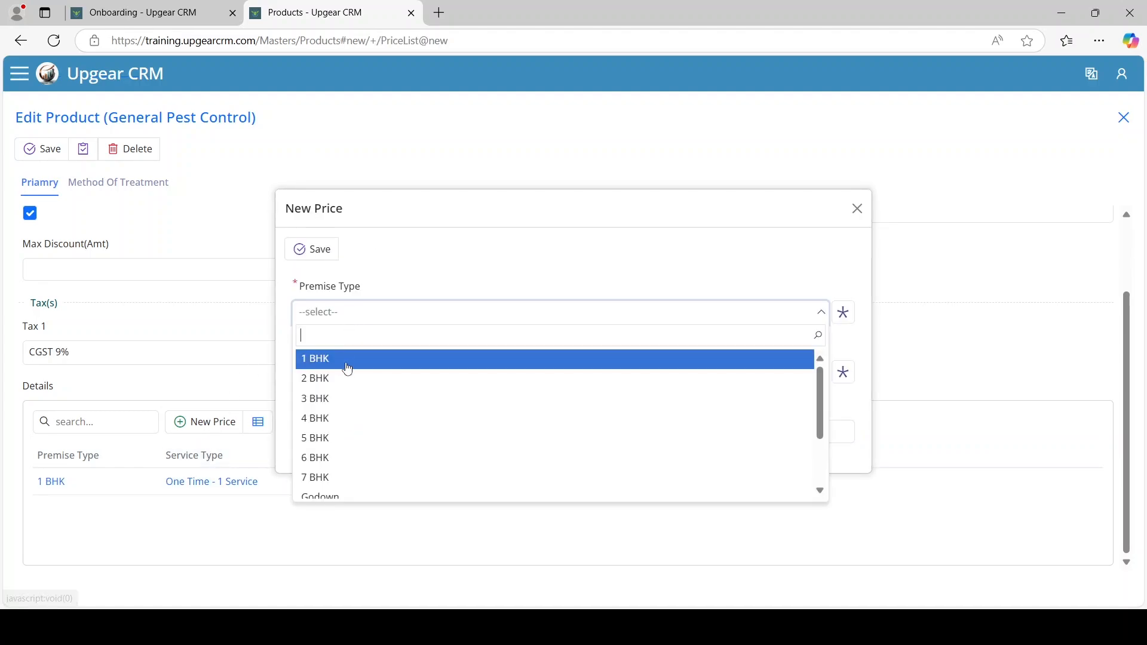
left_click(341, 366)
left_click(343, 376)
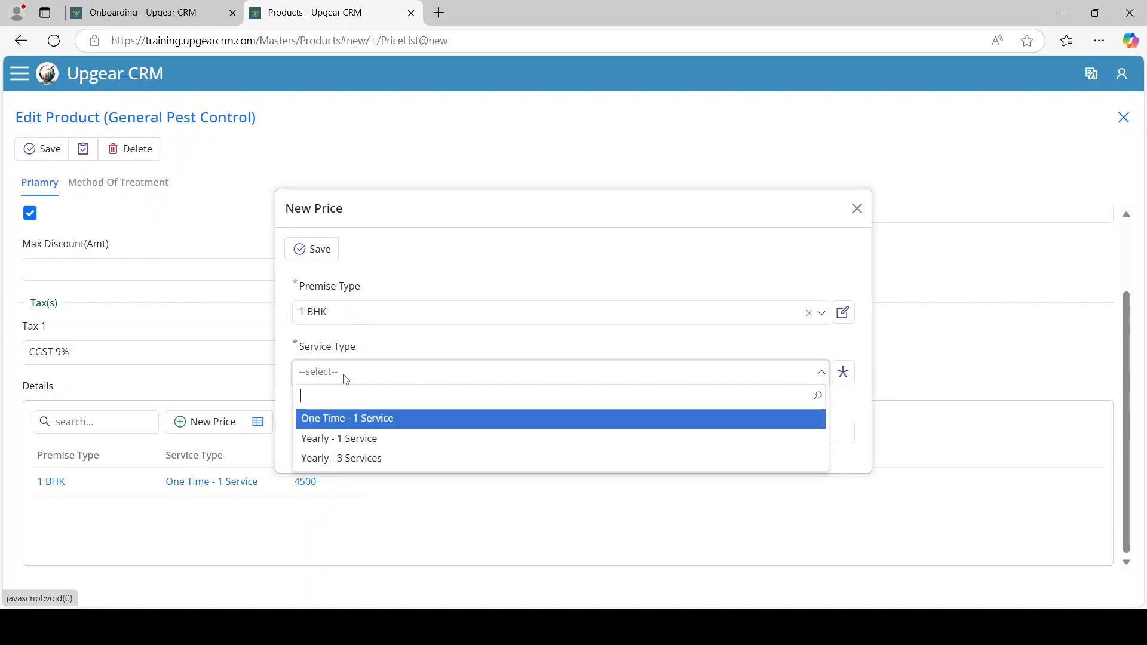
left_click(375, 460)
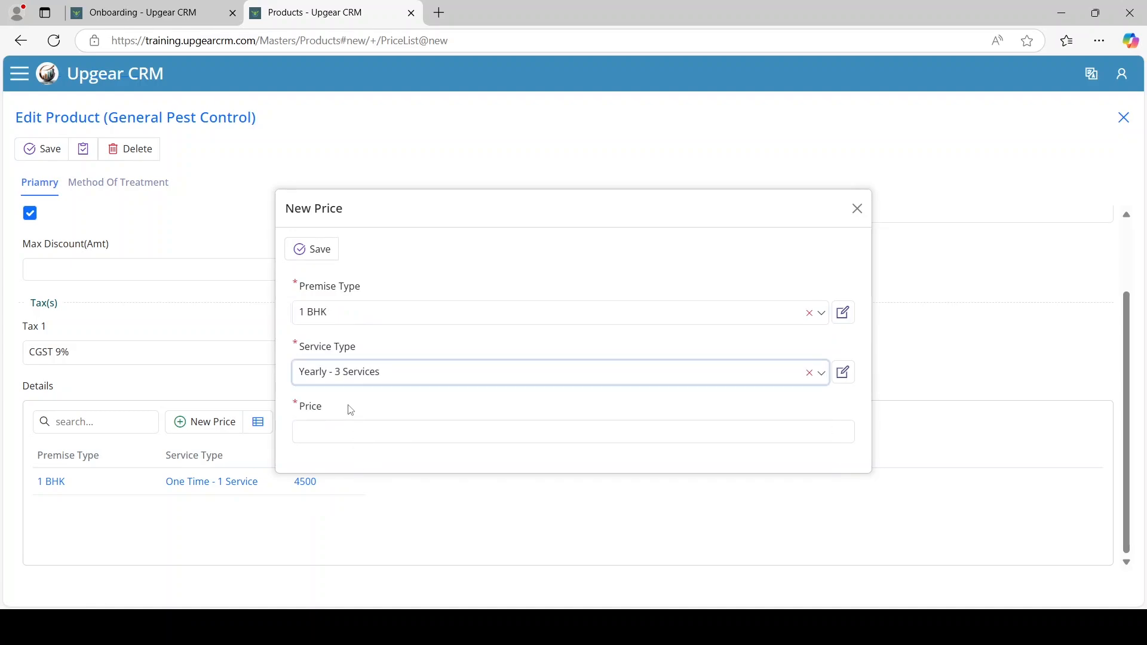
left_click(352, 428)
type("9,50")
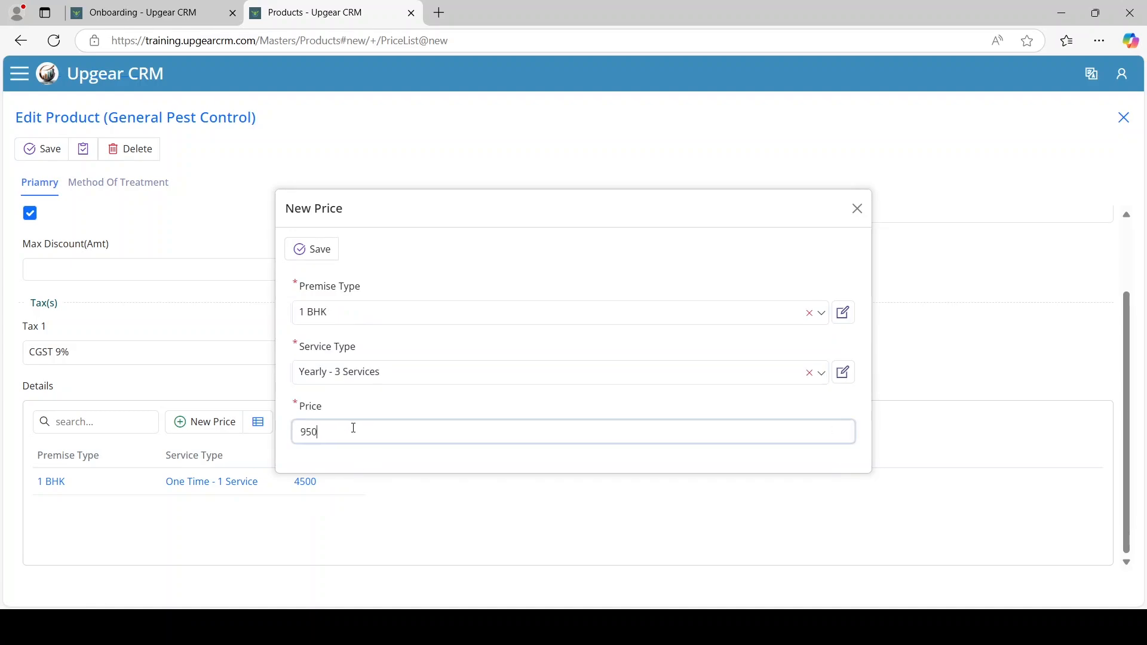
type("0")
left_click(325, 252)
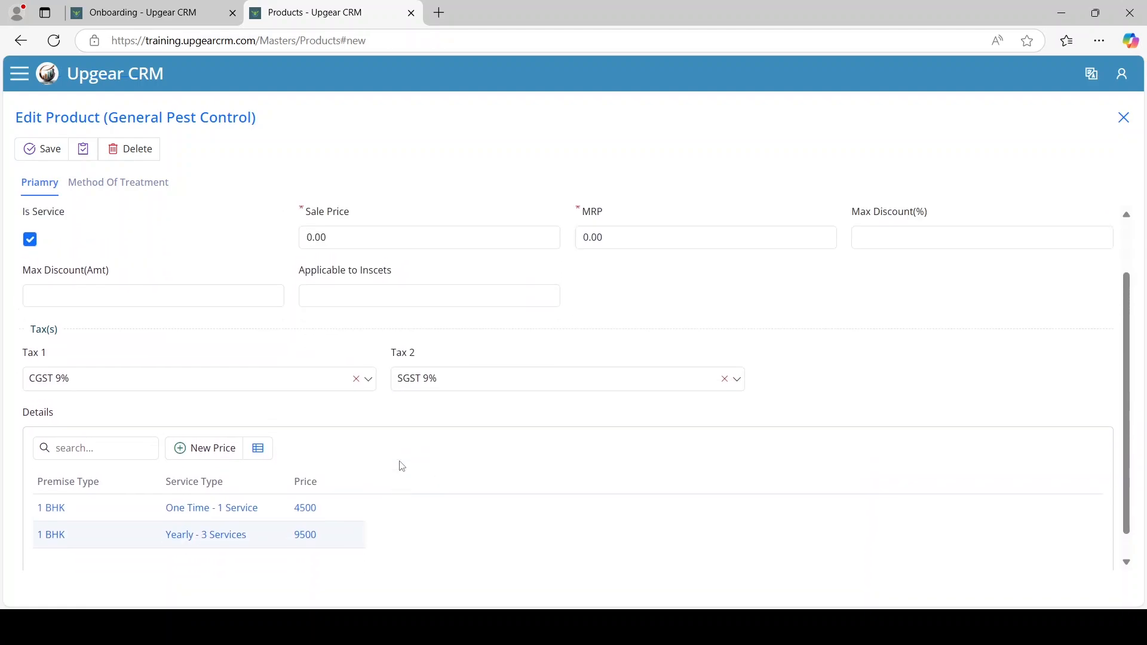
Start a third price row and browse the service type list
left_click(209, 425)
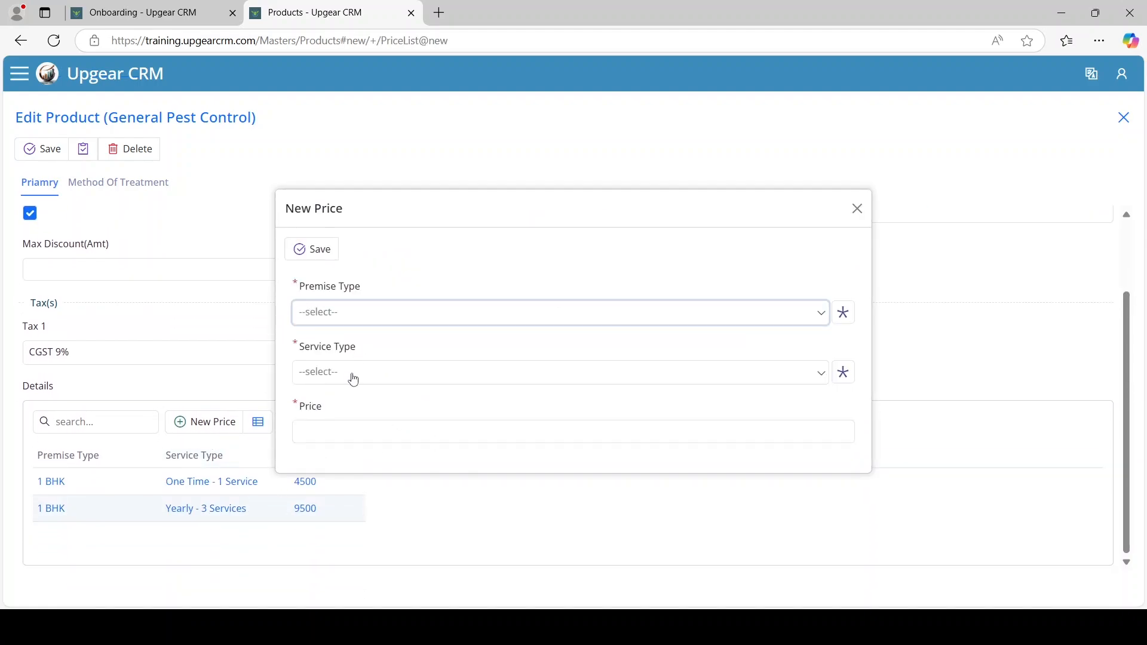
left_click(353, 375)
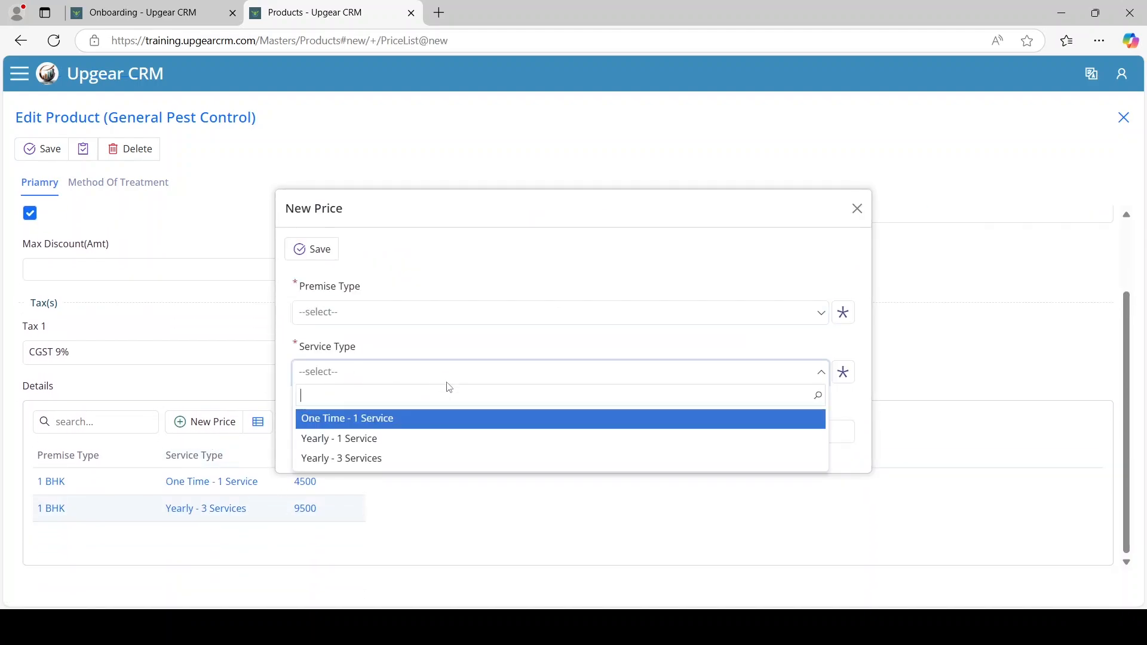
left_click(848, 403)
left_click(684, 378)
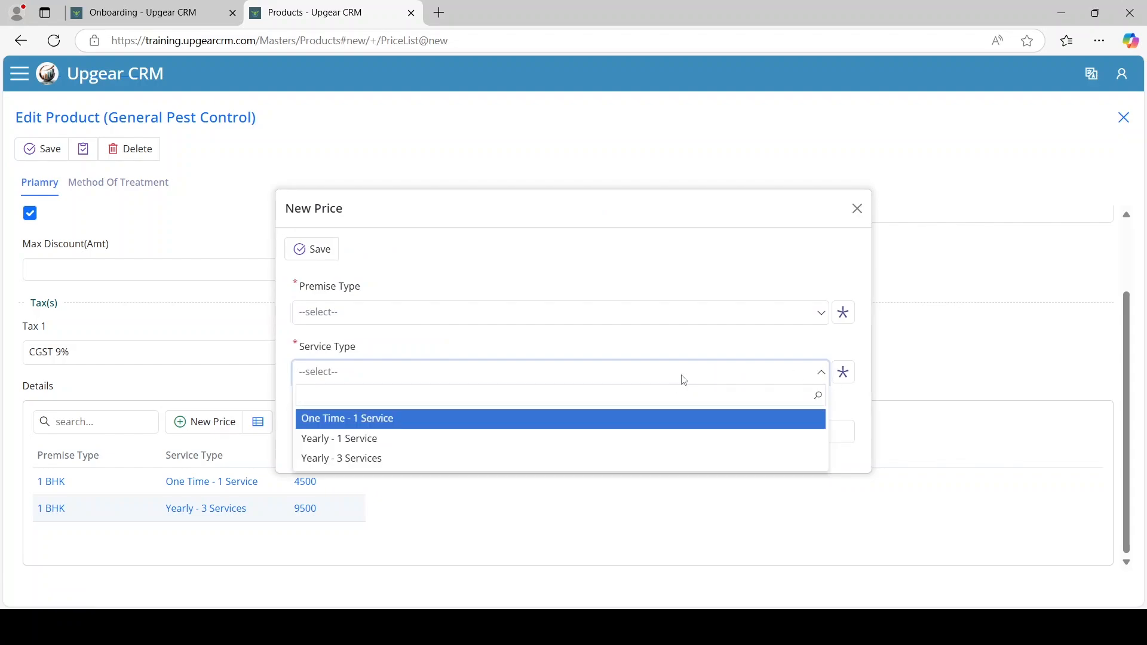
Create and save a new service type named Yearly 12 Service
left_click(843, 401)
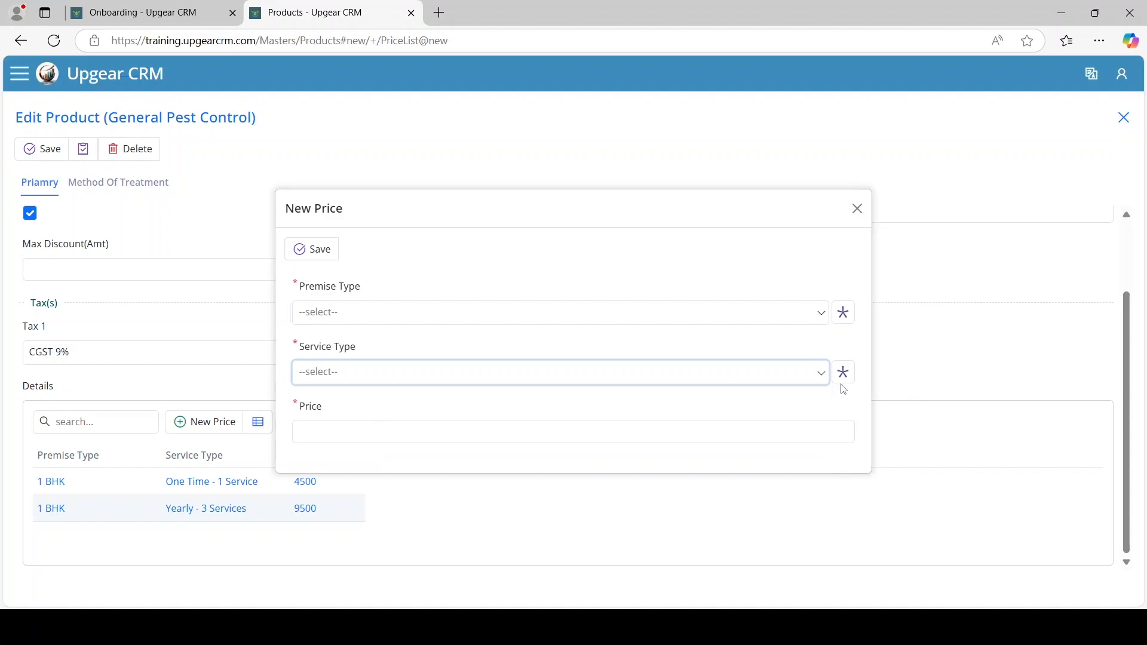
left_click(843, 376)
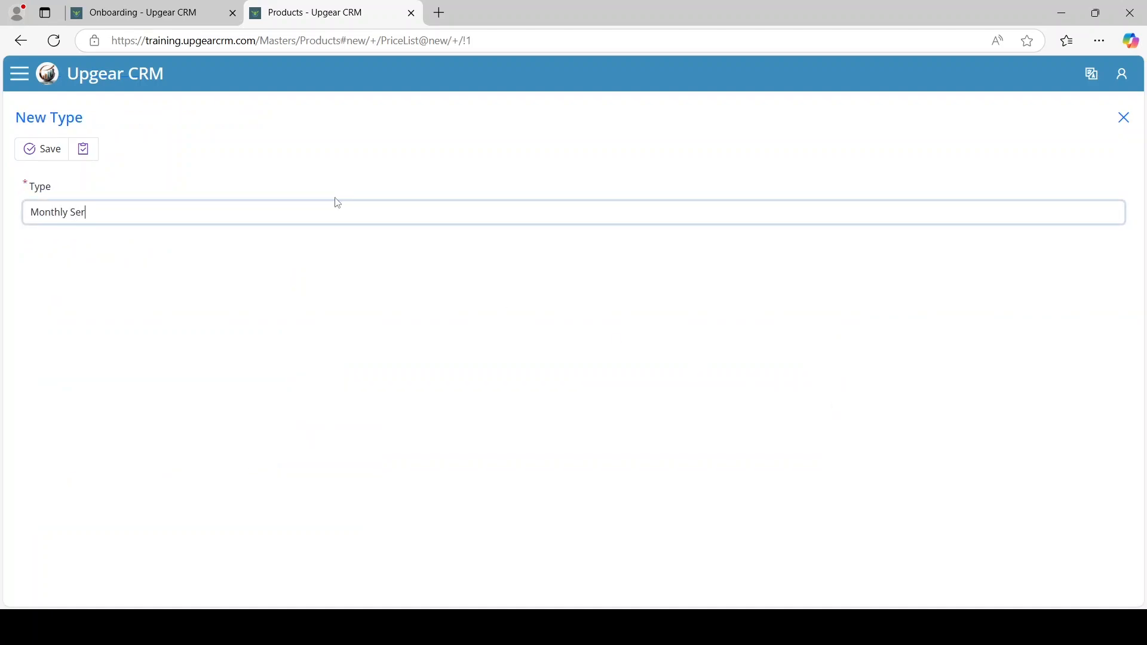
key("ctrl+a")
type("Y")
left_click(57, 150)
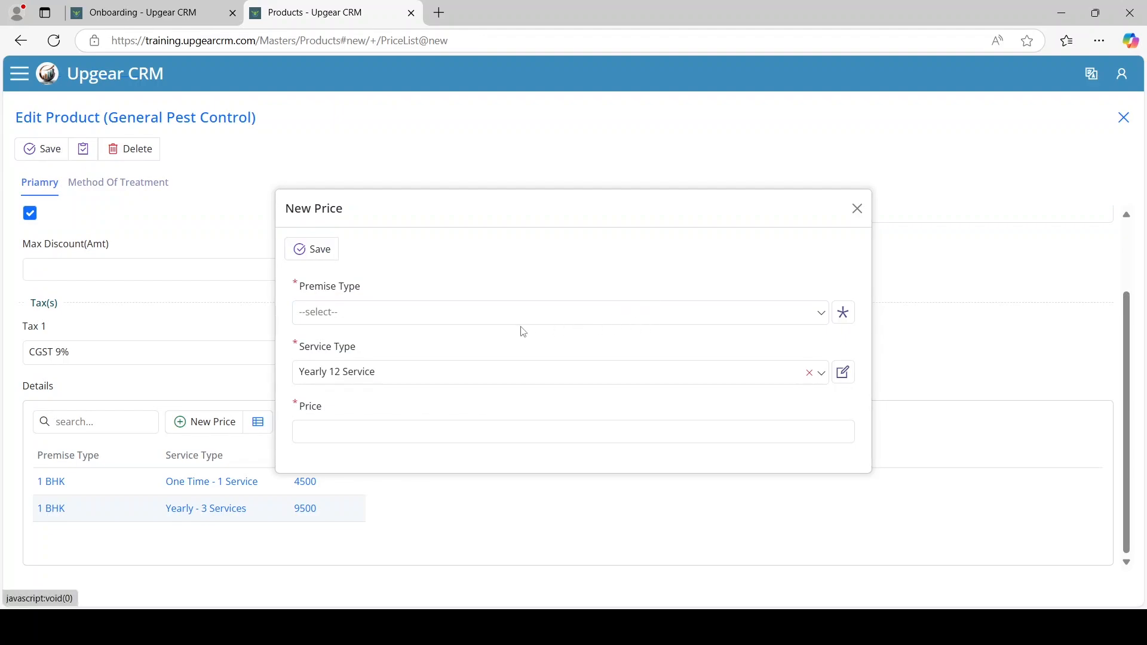
left_click(695, 374)
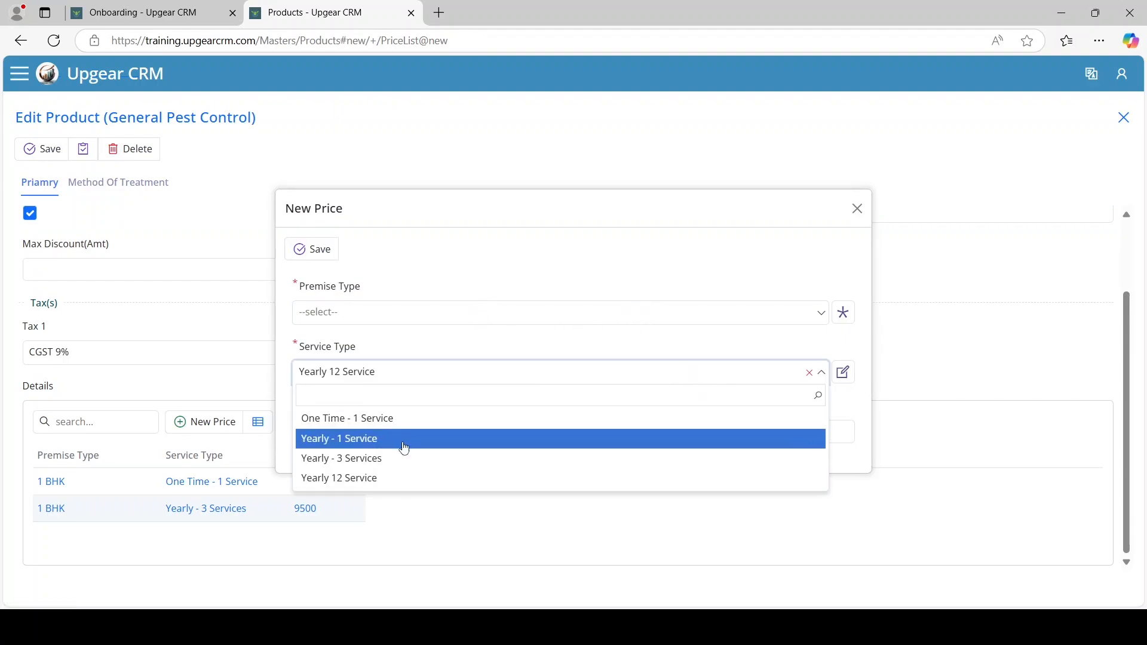
Add a 1 BHK price of 25,000 for Yearly 12 Service
left_click(398, 325)
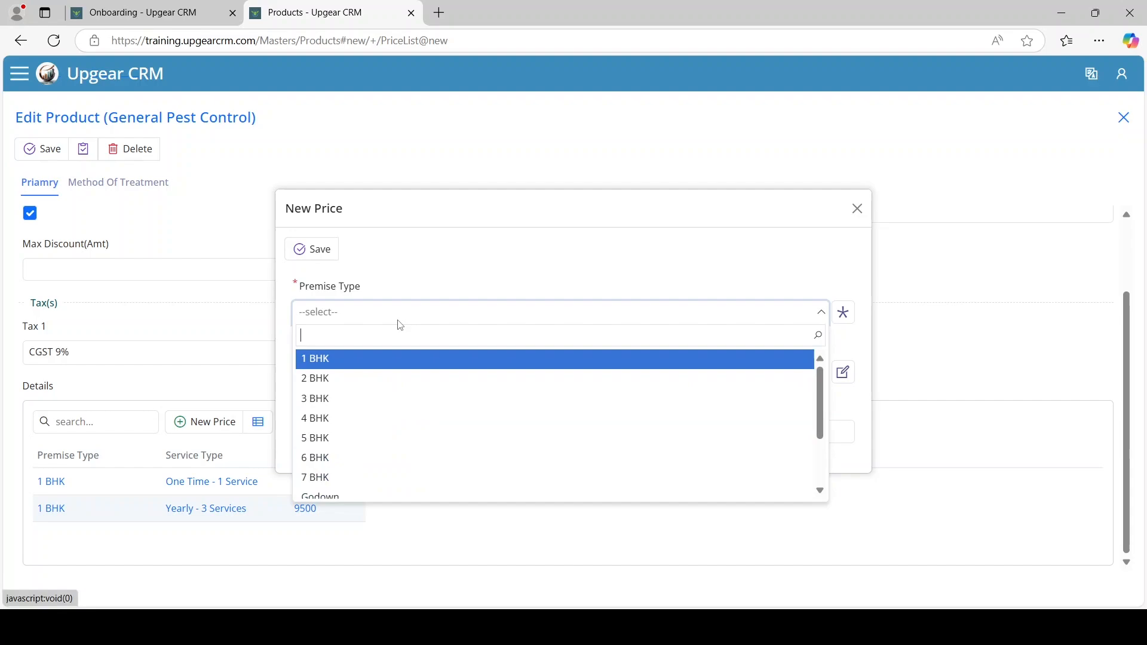
left_click(377, 361)
left_click(402, 442)
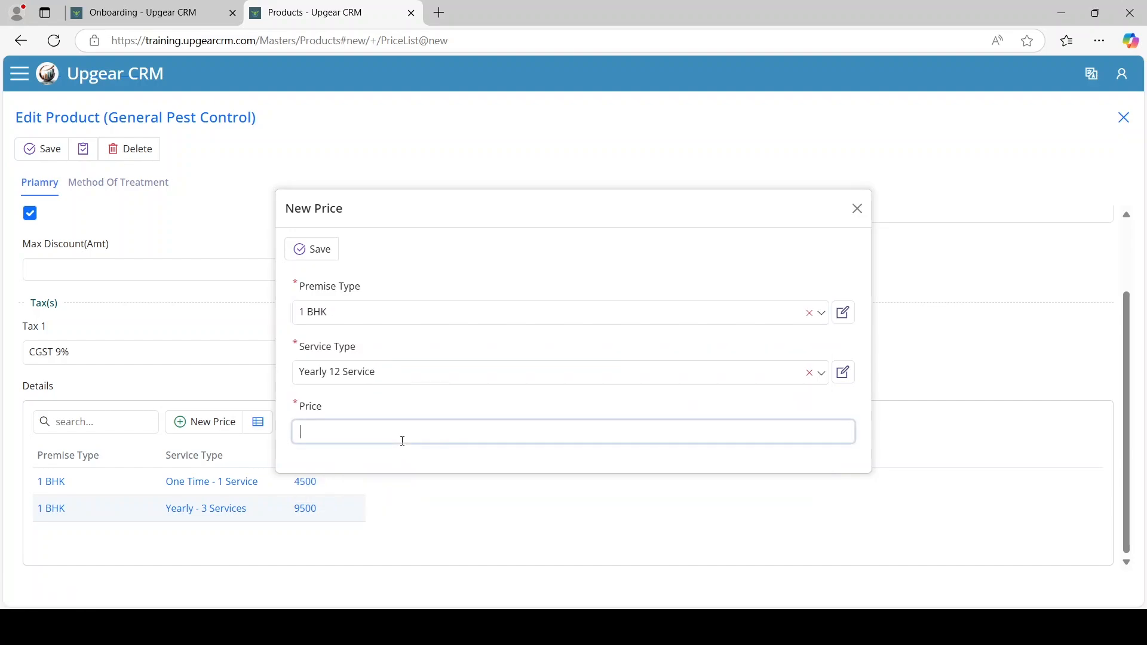
type("25,000")
left_click(326, 257)
Save and close General Pest Control, after checking its Method Of Treatment field
scroll(280, 306, "up", 2)
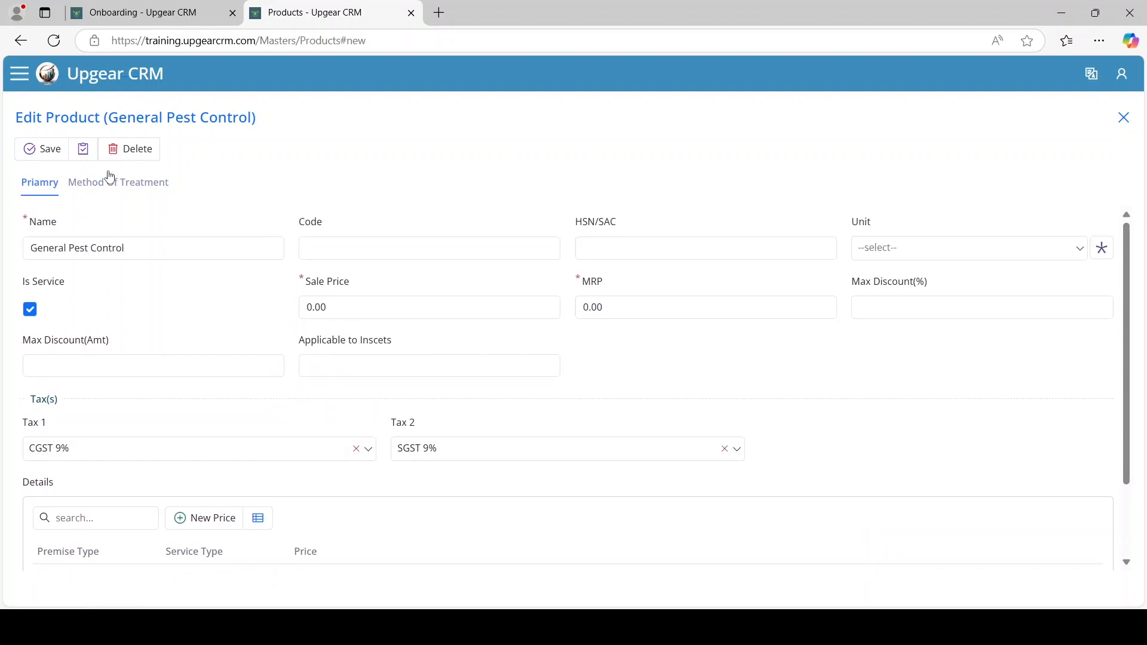
left_click(84, 149)
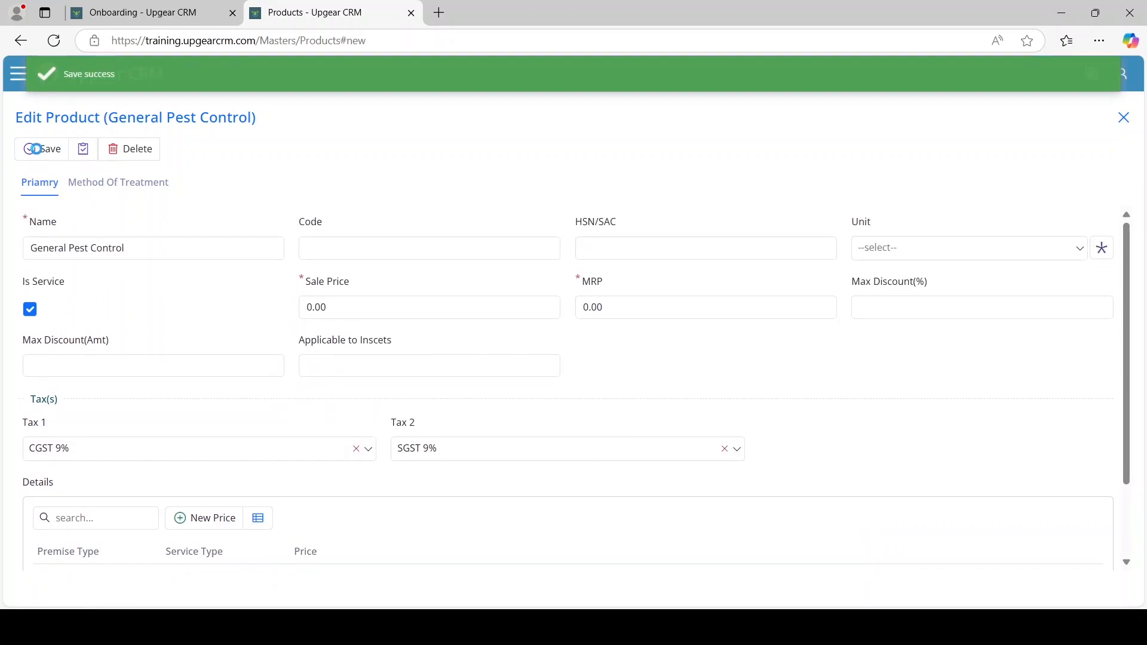
left_click(31, 148)
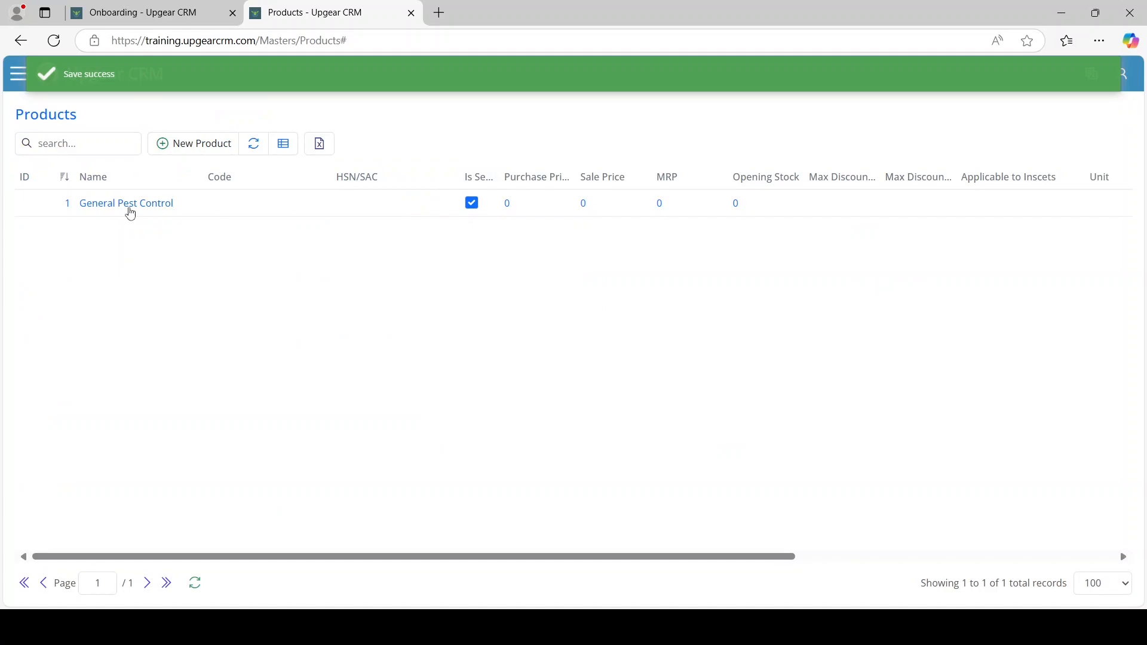
left_click(129, 204)
left_click(113, 189)
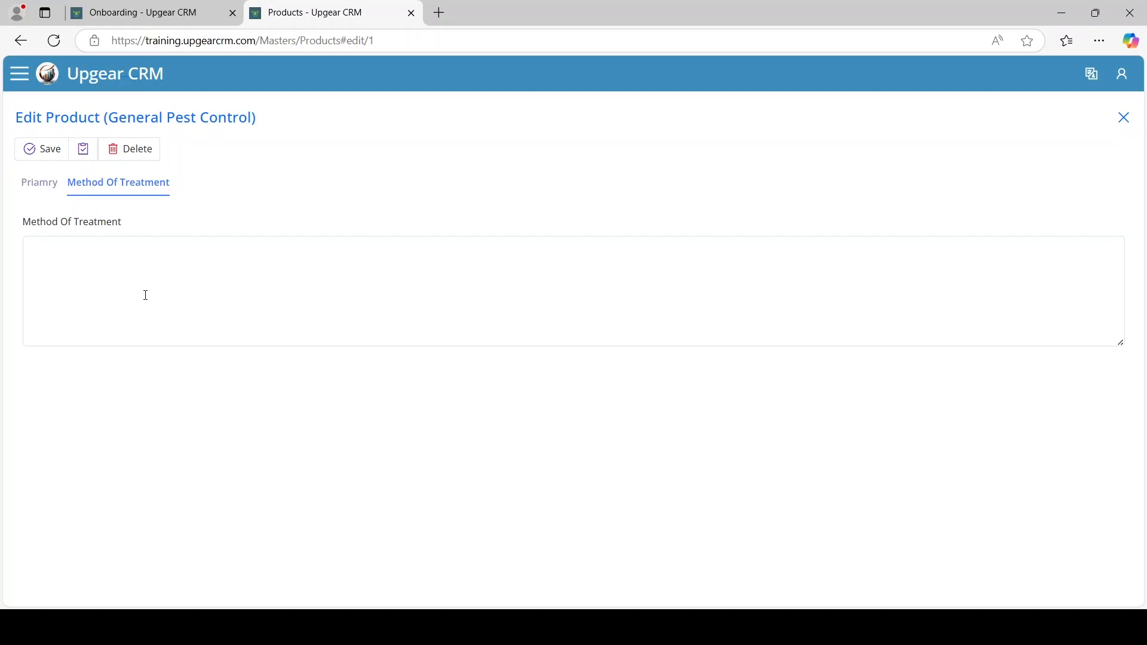
left_click(45, 184)
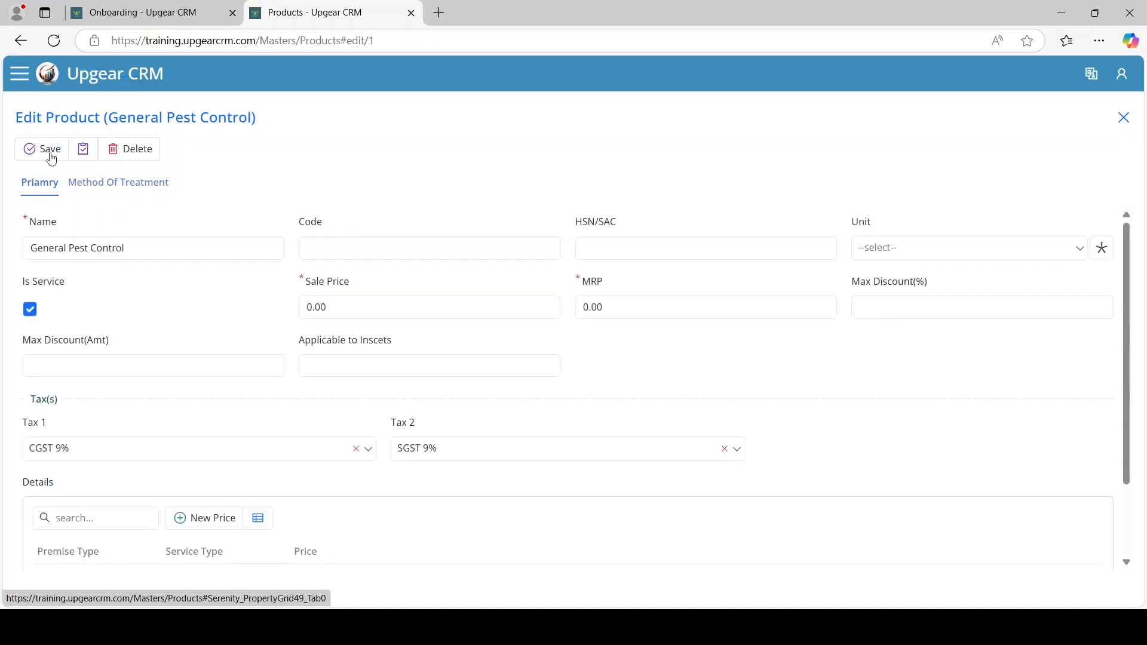
left_click(51, 157)
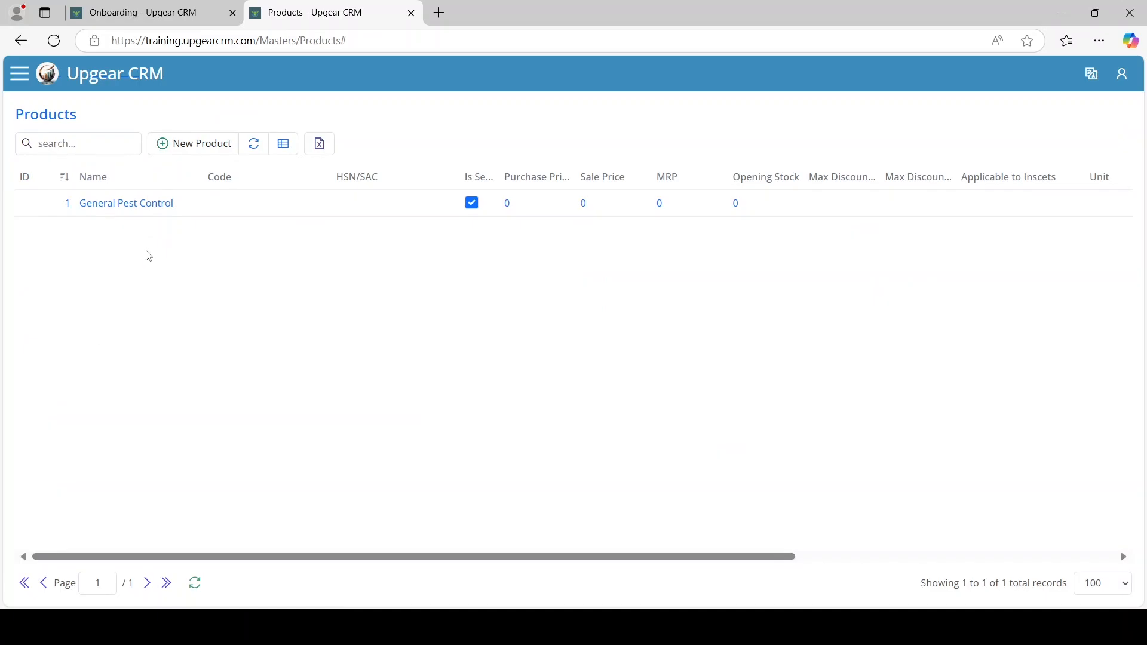
left_click(20, 75)
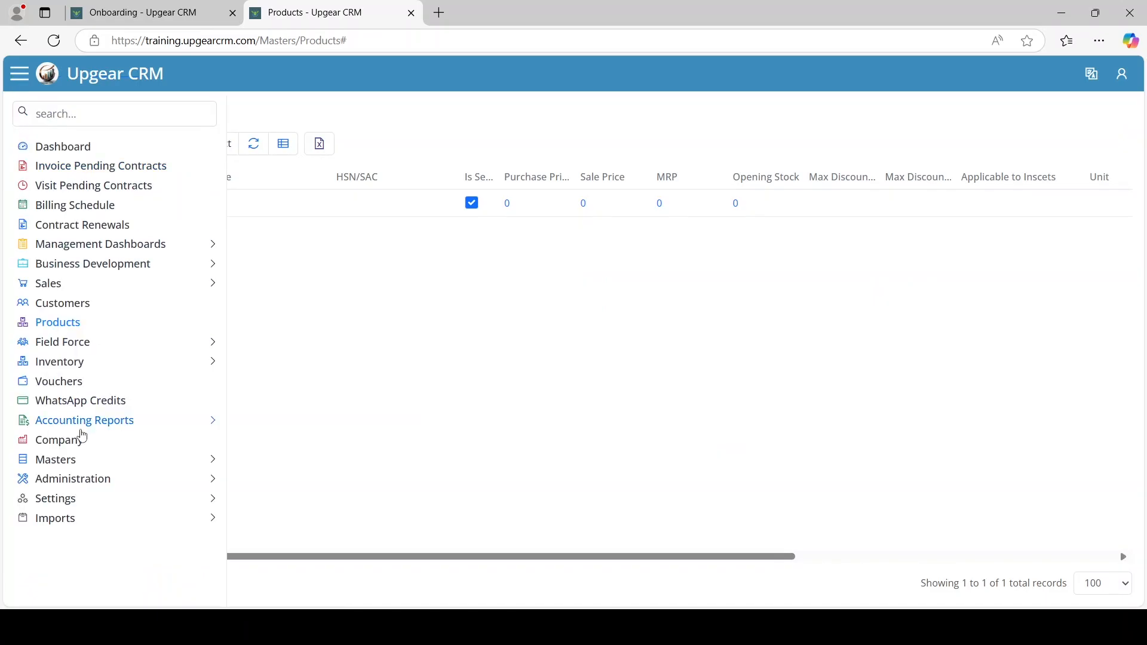
left_click(83, 522)
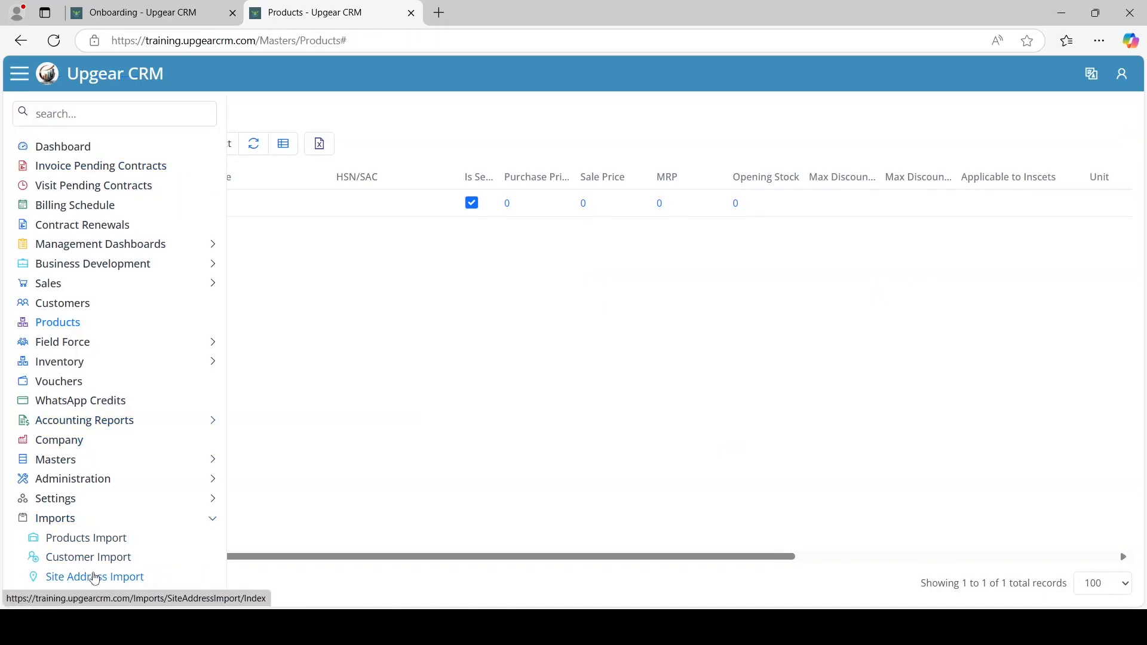
Open the Products Import page and highlight its list of required column names
left_click(106, 543)
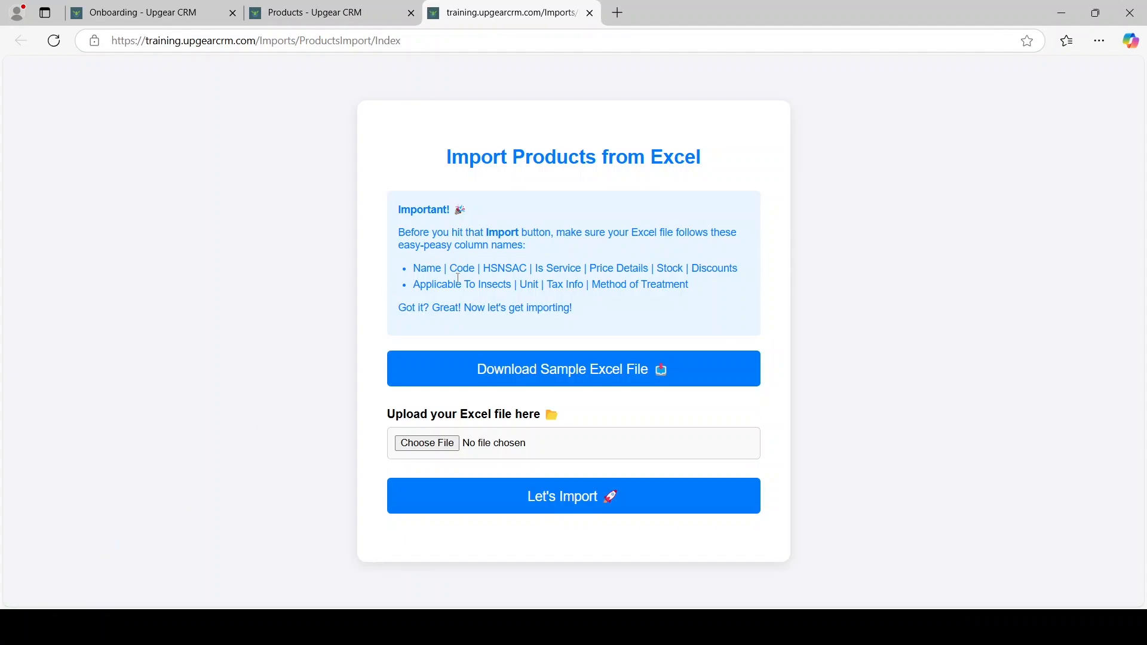
left_click_drag(415, 270, 713, 287)
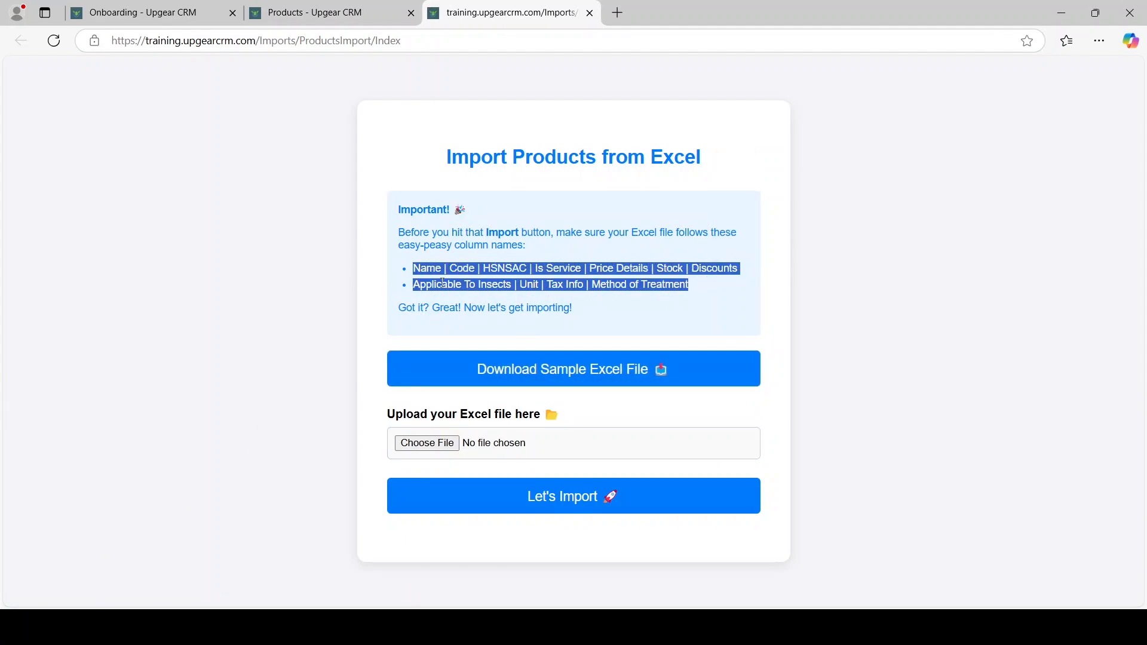
left_click(462, 270)
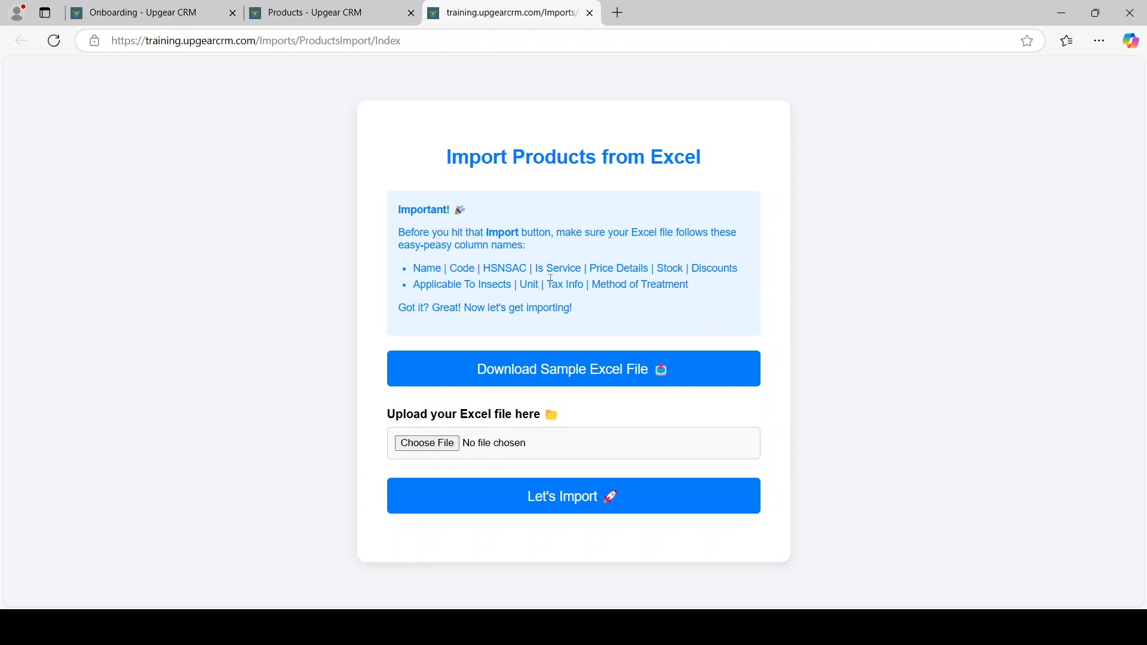
Download the sample Excel file and open Products.xlsx from the Downloads folder in Excel
left_click(535, 381)
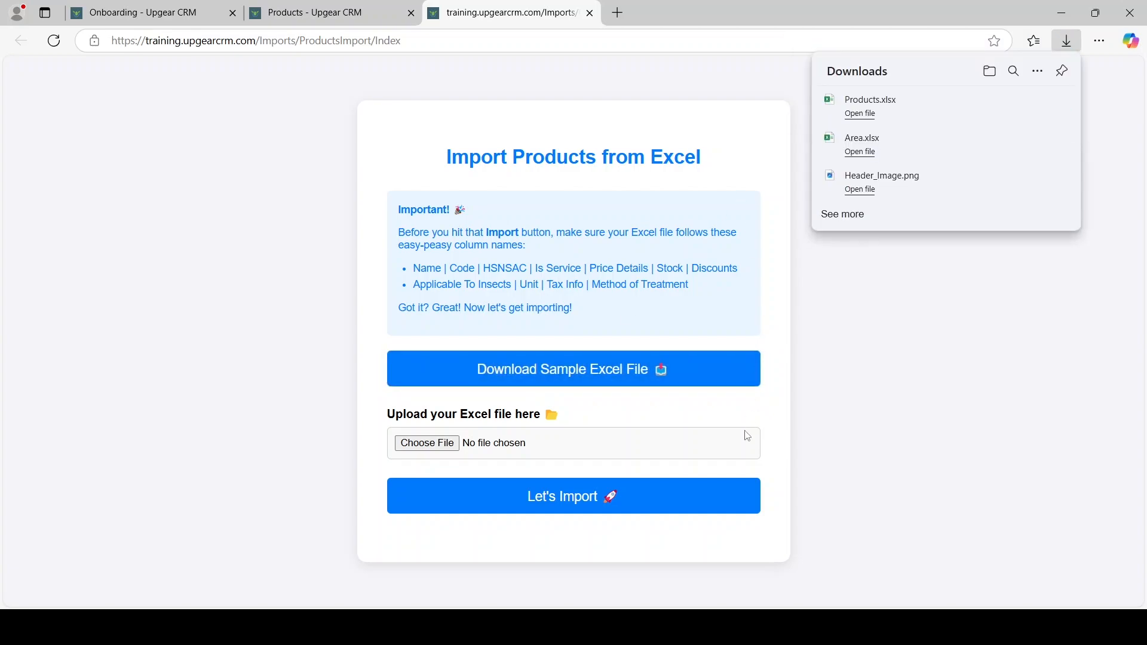
key("alt+Tab")
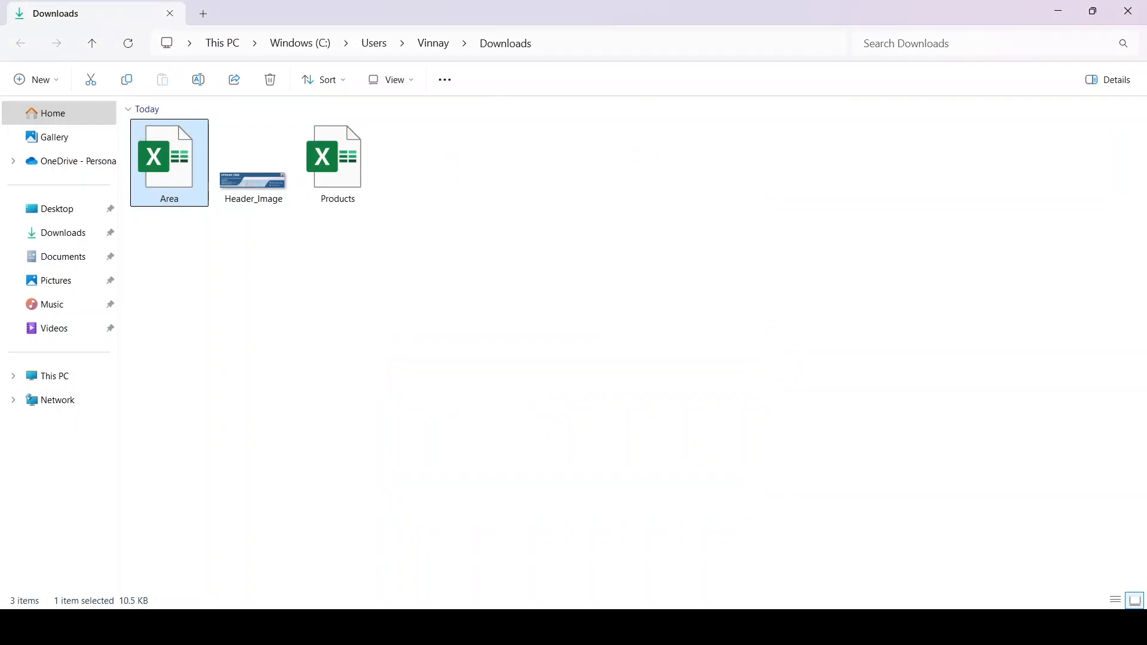
left_click(346, 180)
double_click(345, 179)
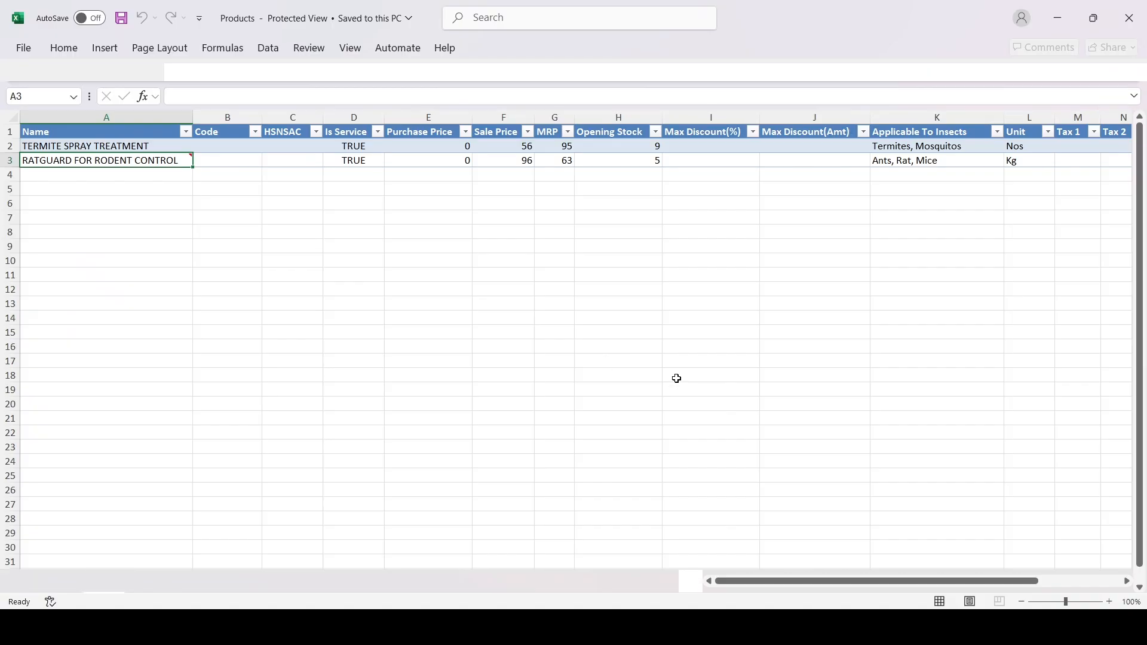
left_click(364, 274)
Review the two sample products' names, Is Service values, empty Code/HSNSAC cells and prices
left_click(130, 148)
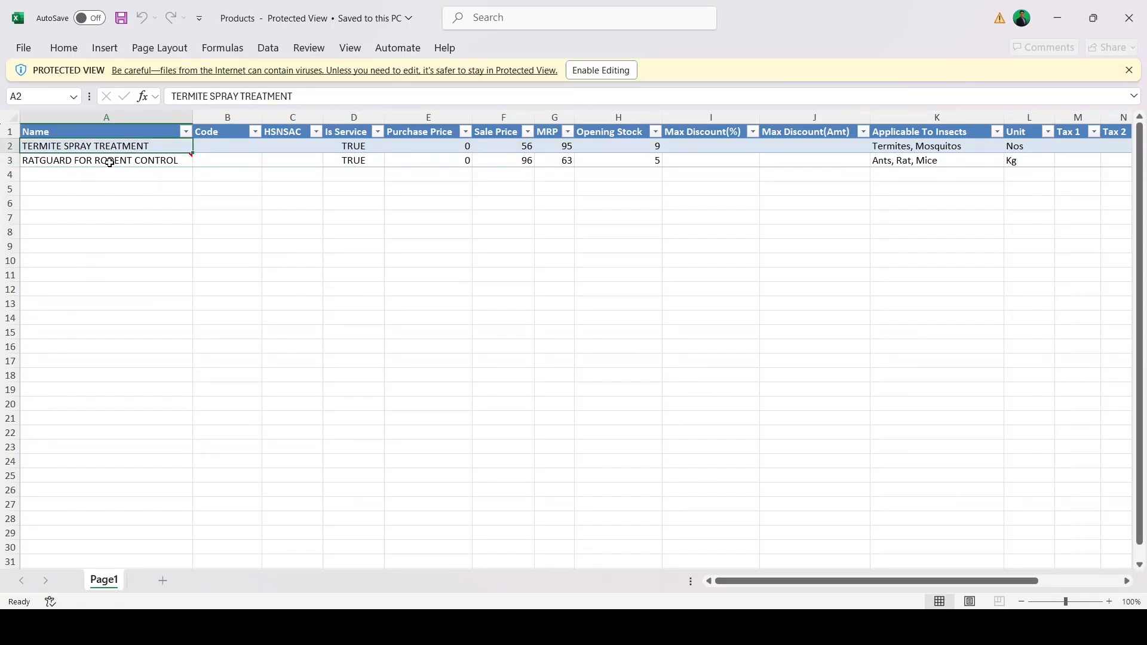
left_click(112, 162)
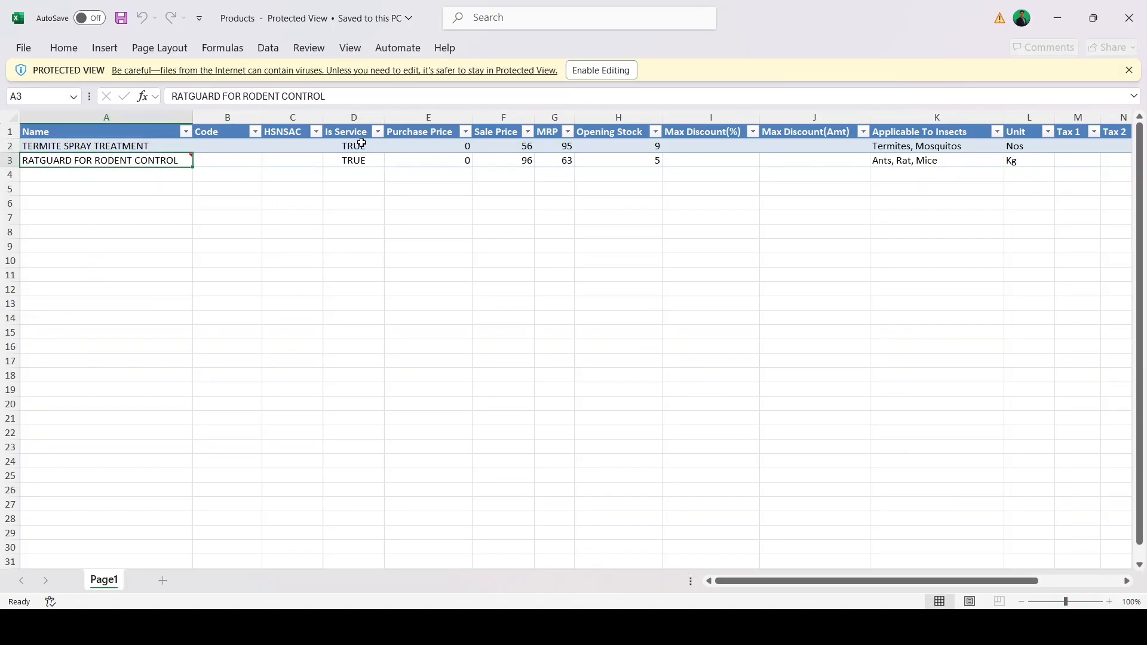
left_click_drag(362, 145, 359, 158)
left_click(413, 185)
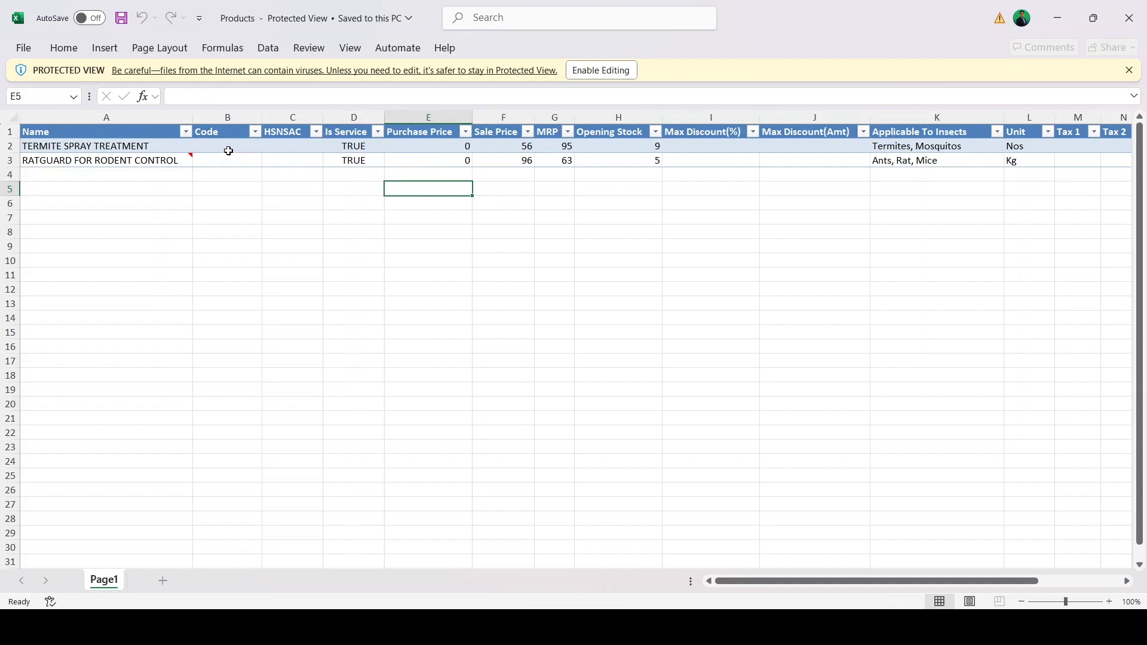
left_click_drag(226, 149, 285, 161)
left_click(441, 214)
left_click_drag(434, 152, 645, 157)
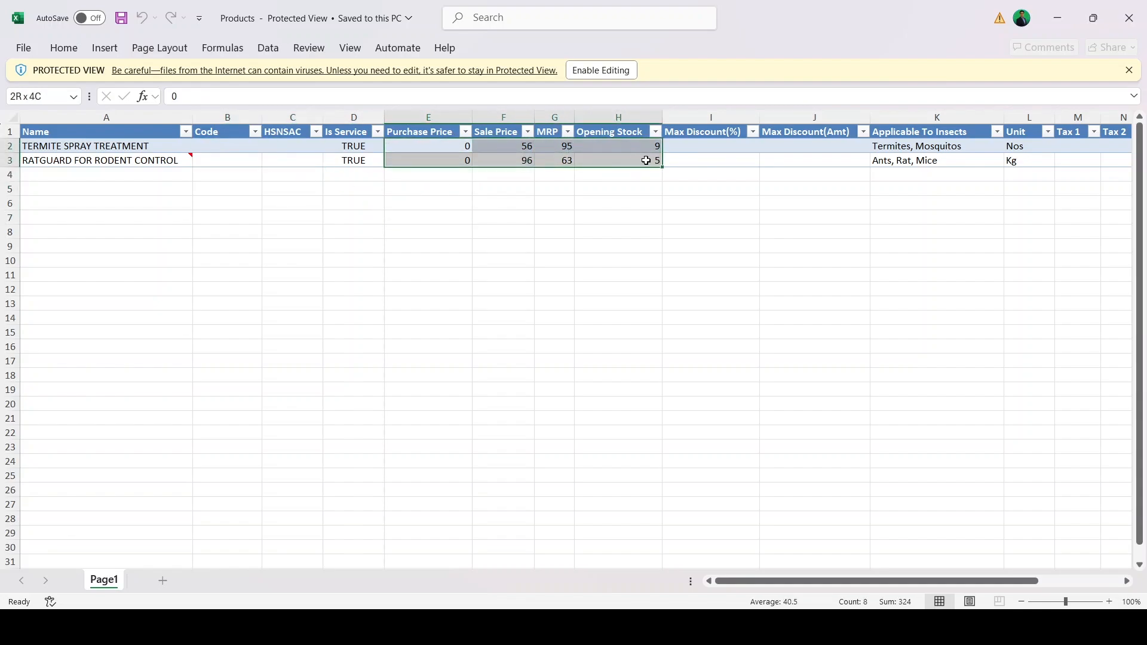
left_click(561, 188)
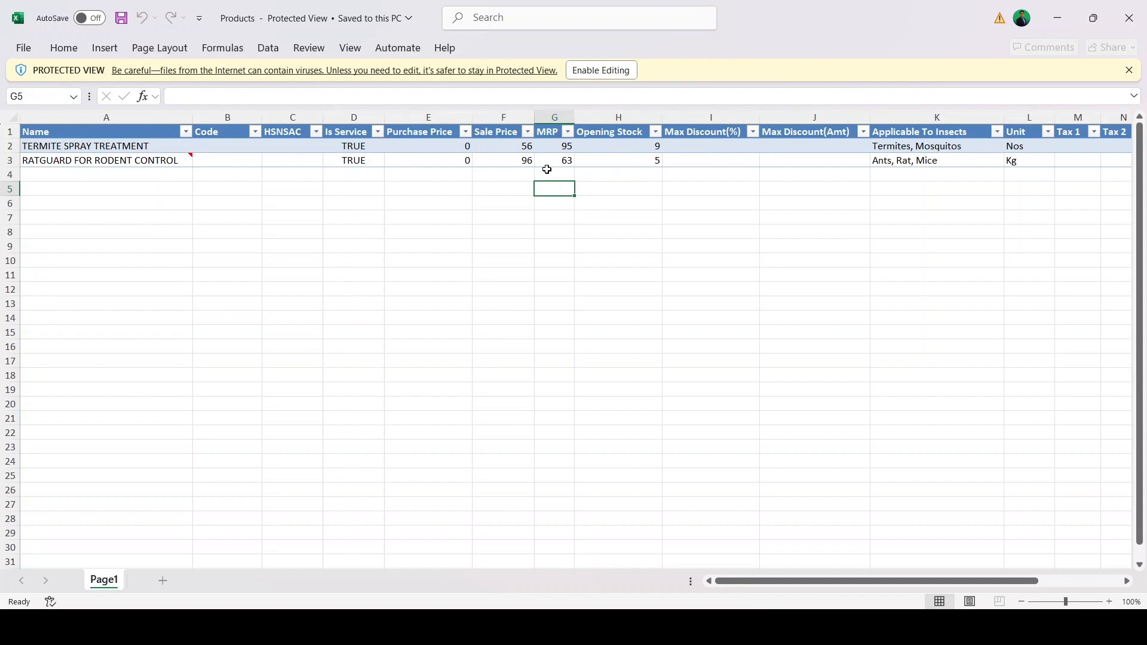
Check the zero purchase prices, empty discount columns, targeted insects and treatment method
left_click_drag(445, 149, 454, 159)
left_click_drag(693, 146, 804, 159)
left_click(822, 199)
left_click_drag(450, 148, 543, 156)
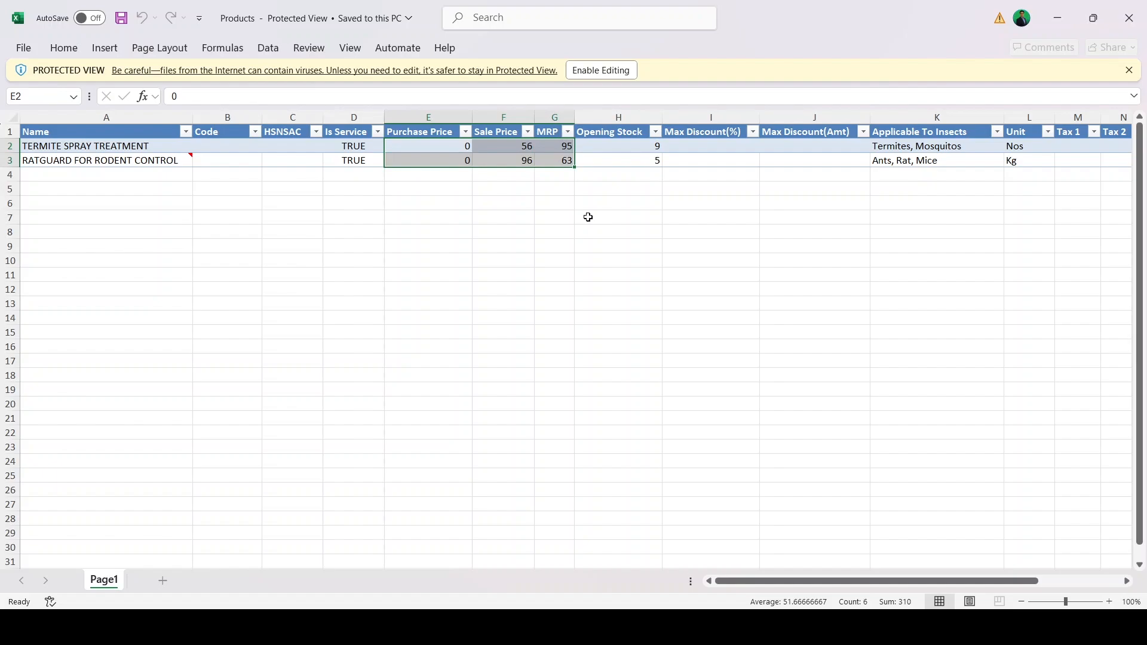
left_click_drag(228, 148, 292, 169)
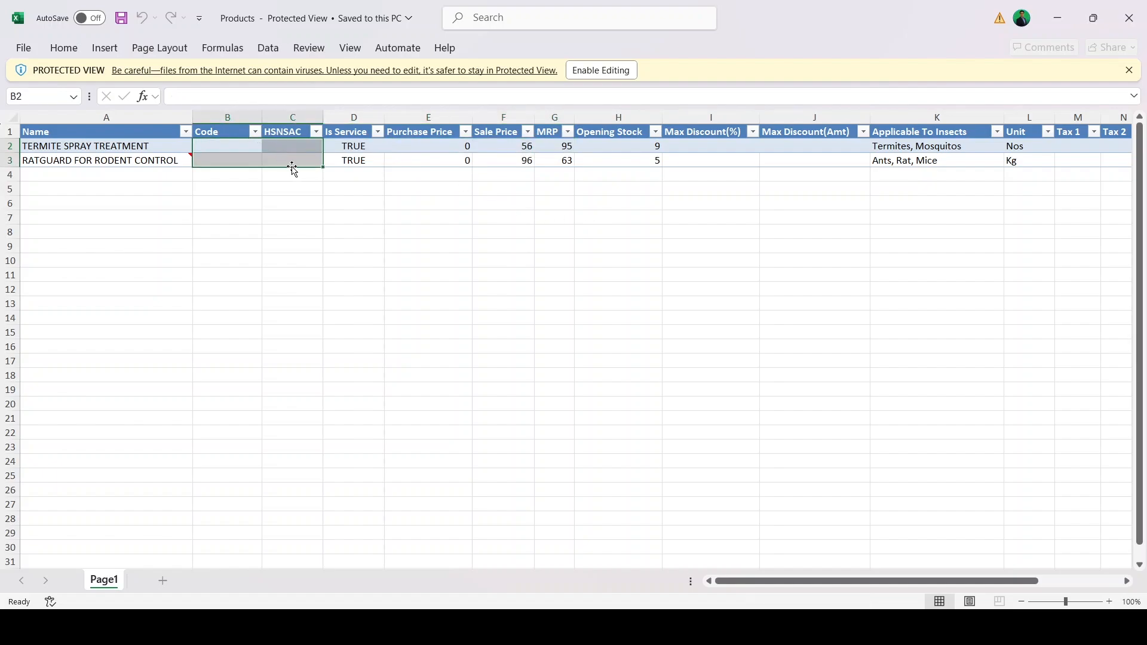
left_click_drag(813, 582, 895, 582)
left_click(627, 149)
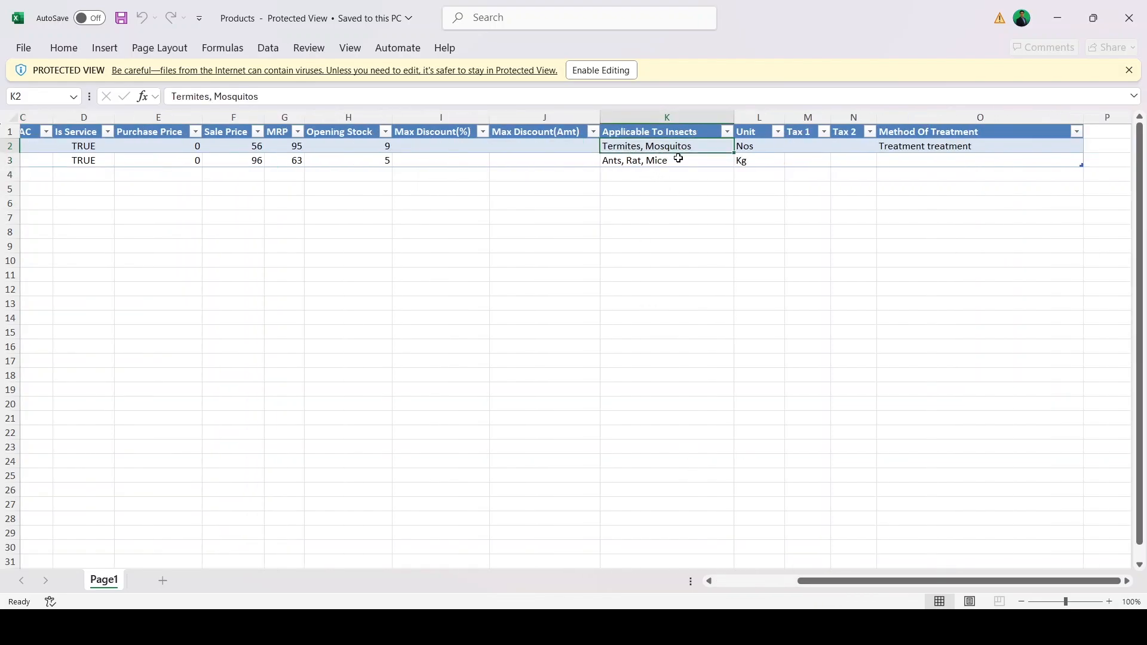
left_click(926, 145)
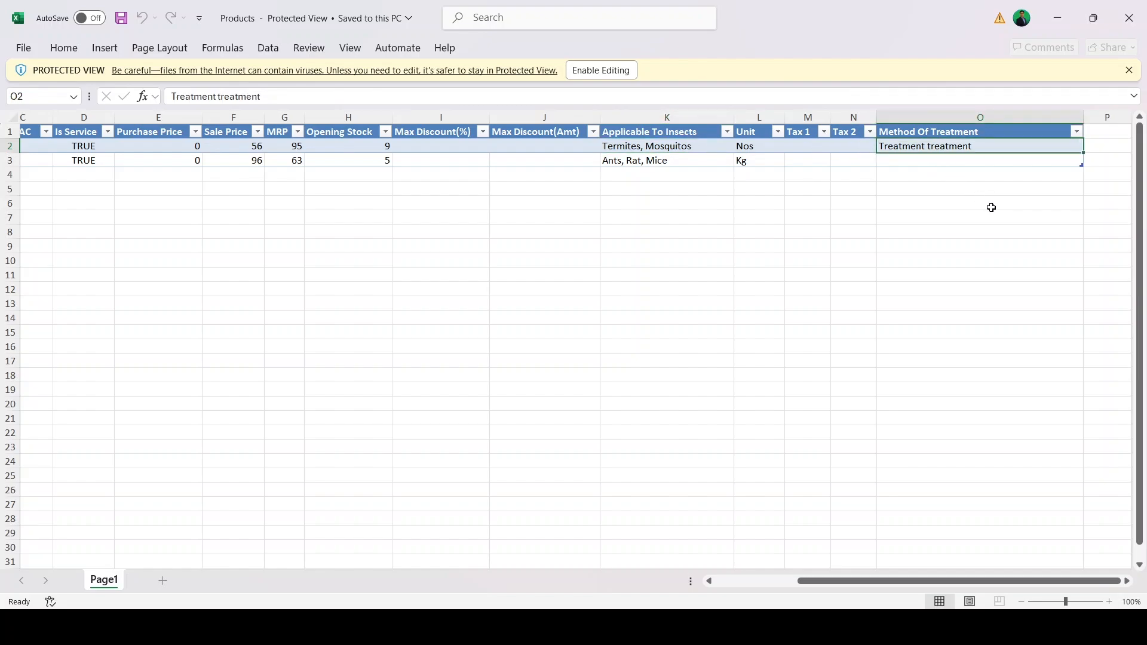
left_click(813, 152)
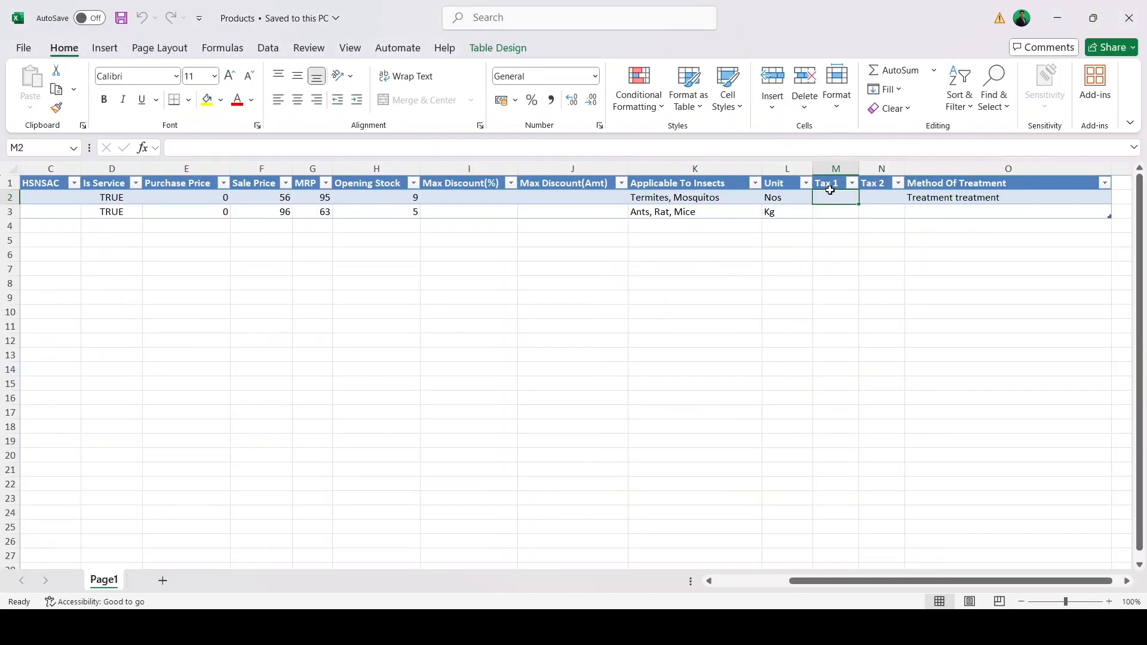
Fill M2 with CGST 9% and N2 with SGST 9%, then save and close Products.xlsx
type("CGST")
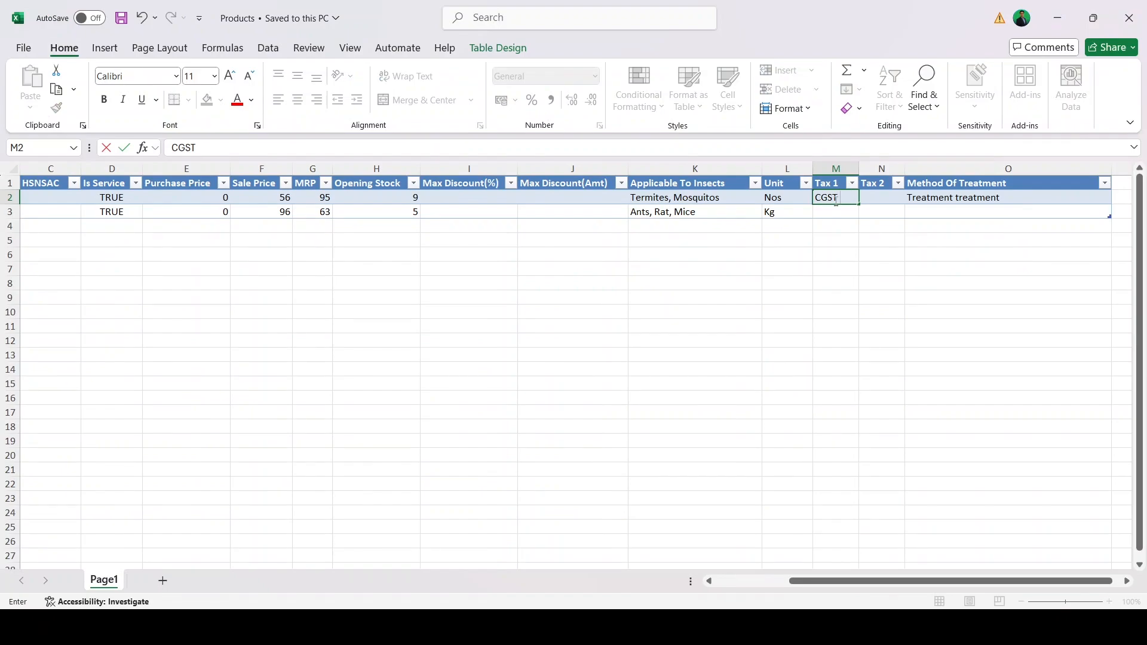
type(" 9%")
key("Tab")
type("SGST")
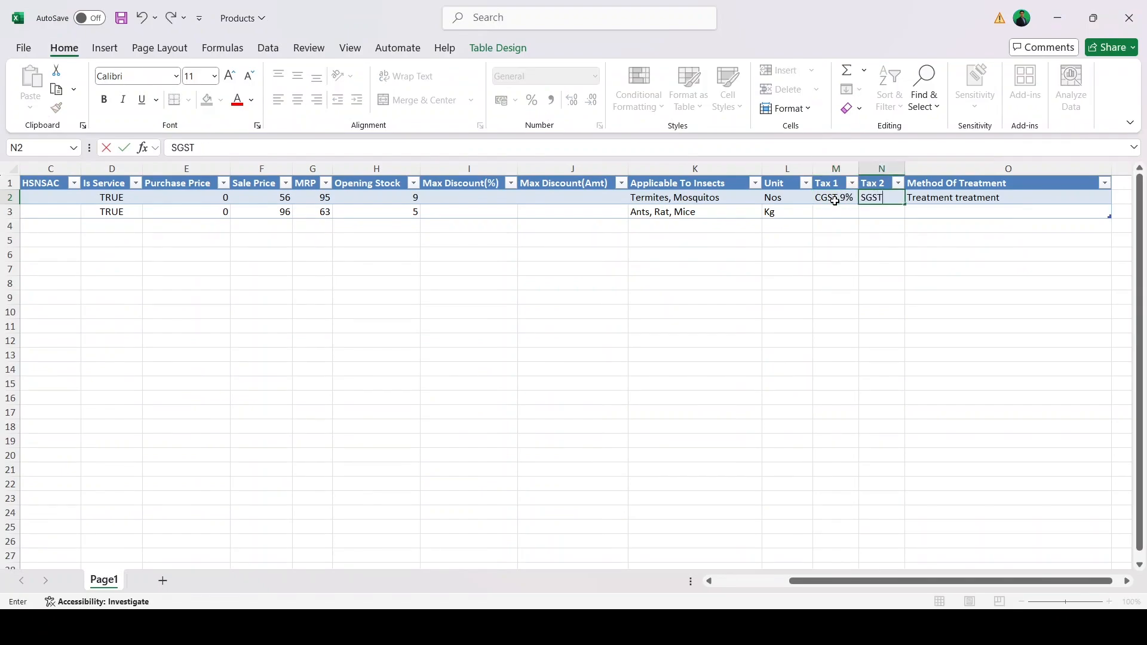
key("Return")
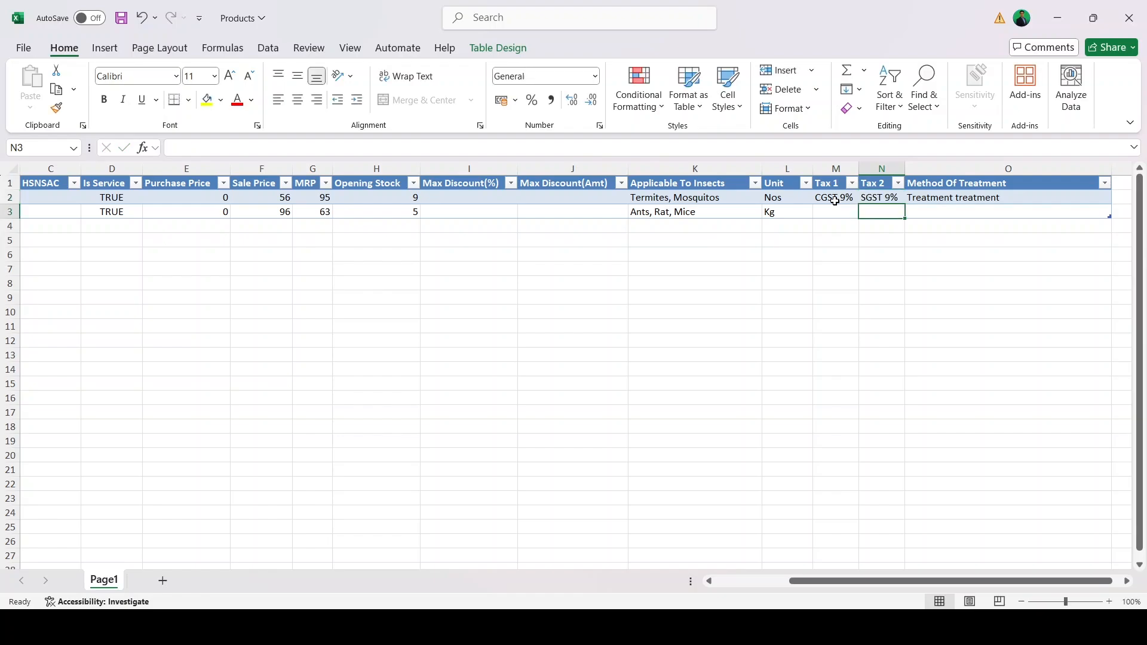
key("ctrl+s")
left_click(1131, 13)
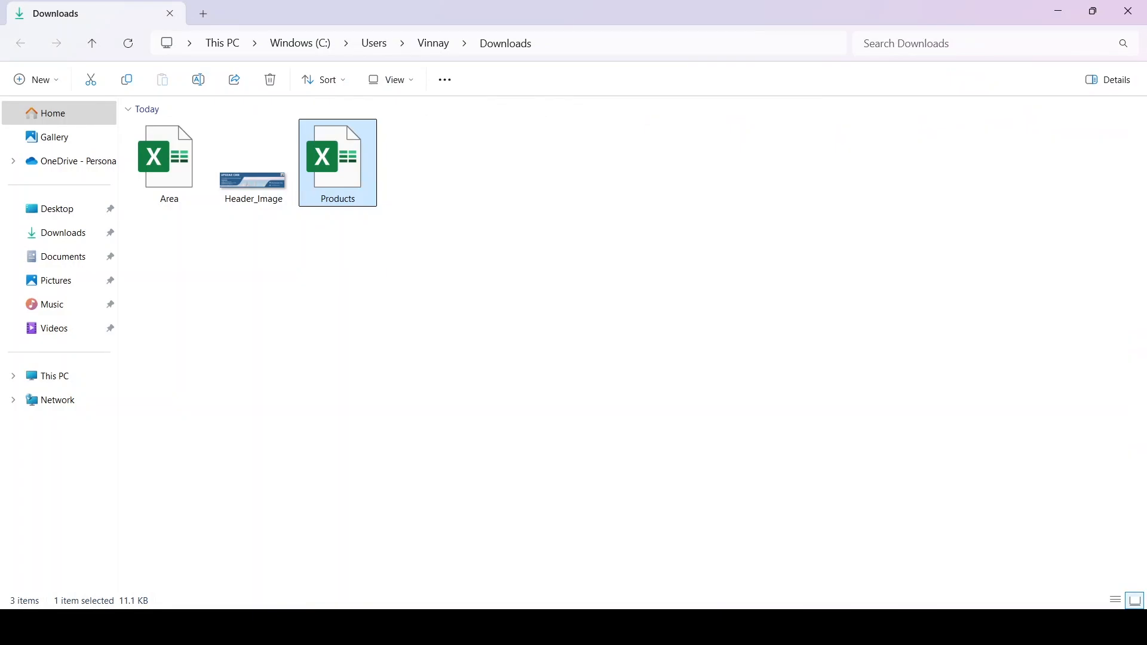
Import Products.xlsx on the product import page and acknowledge the success message
key("alt+Tab")
left_click(449, 443)
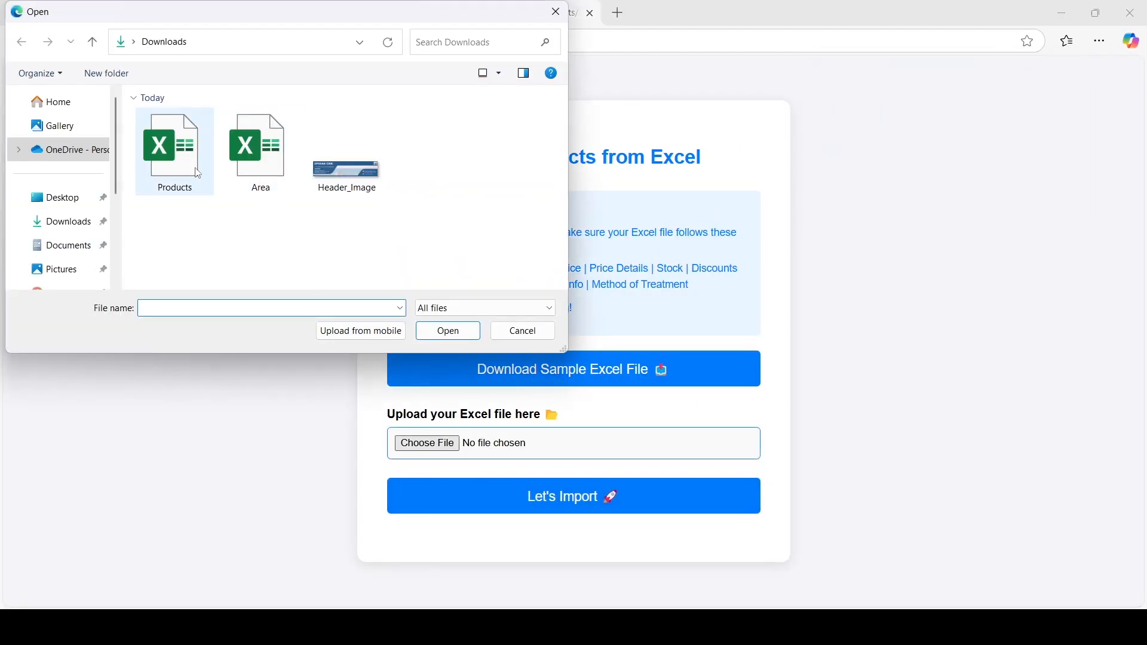
left_click(185, 170)
left_click(448, 331)
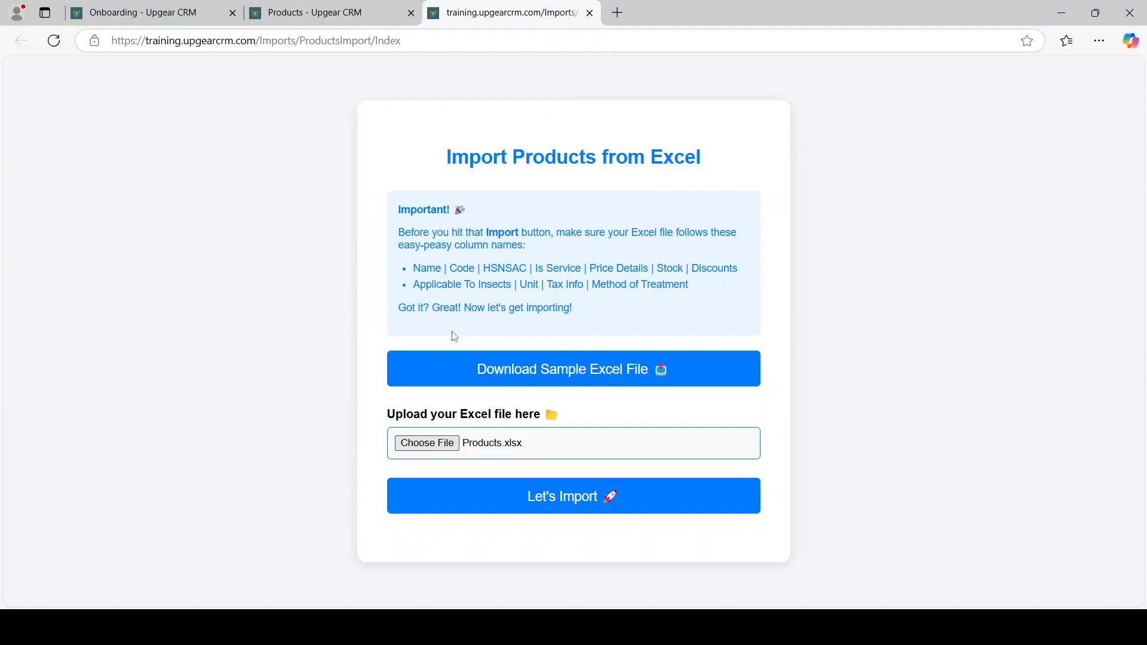
left_click(567, 511)
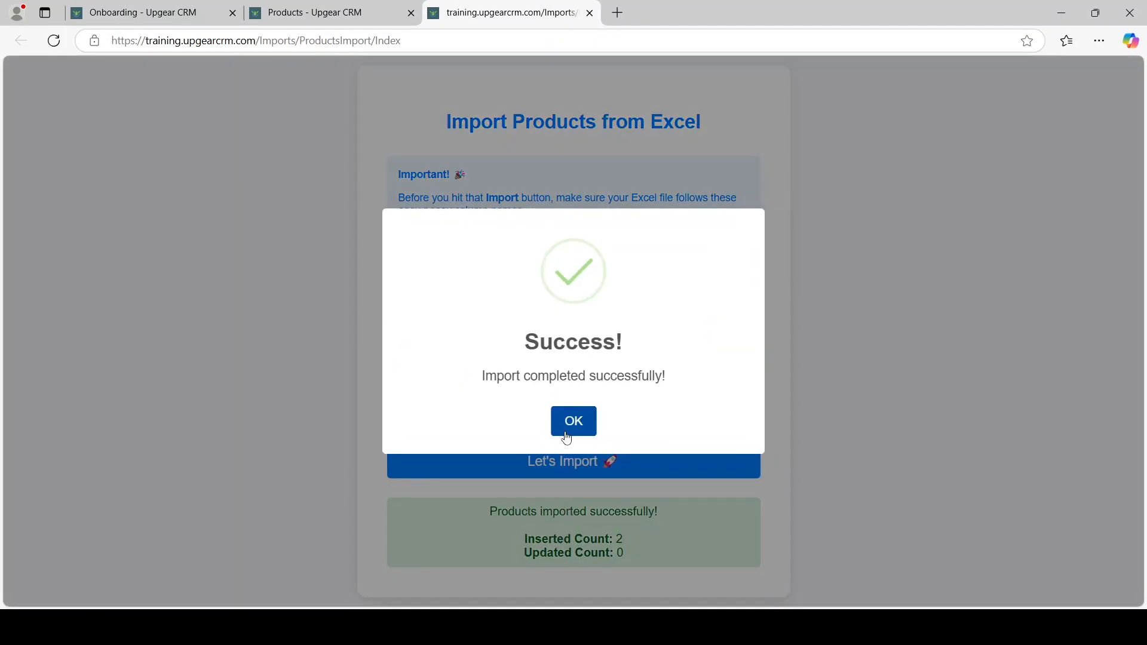
left_click(565, 426)
Refresh the product list to confirm the two imported products, then close the extra tabs
left_click(312, 14)
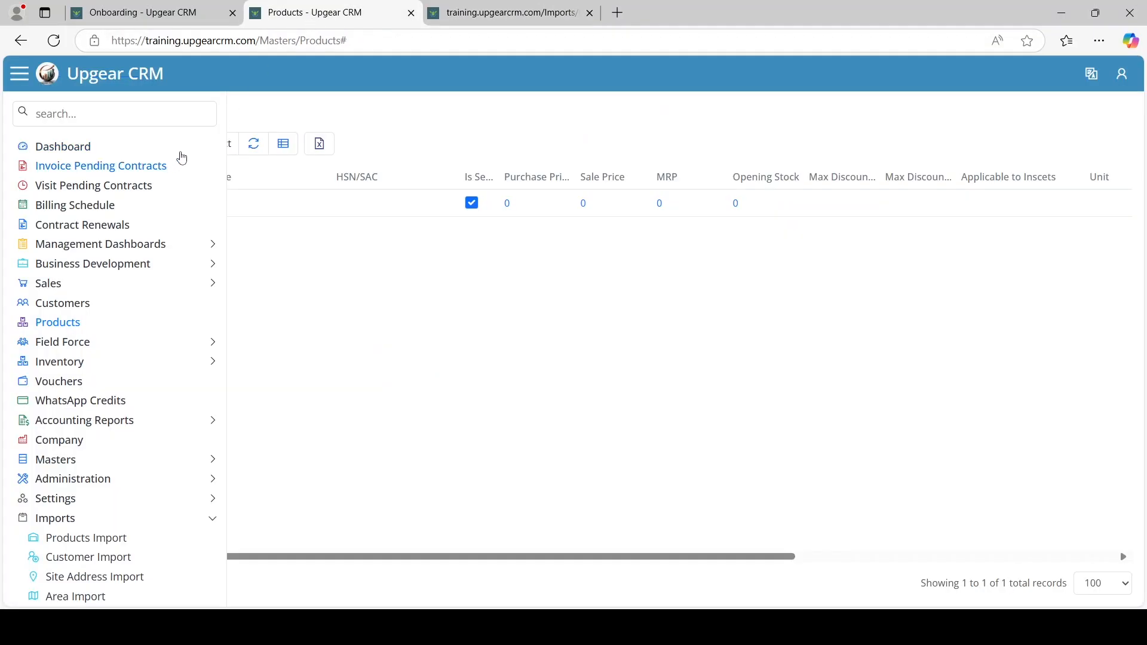
left_click(256, 147)
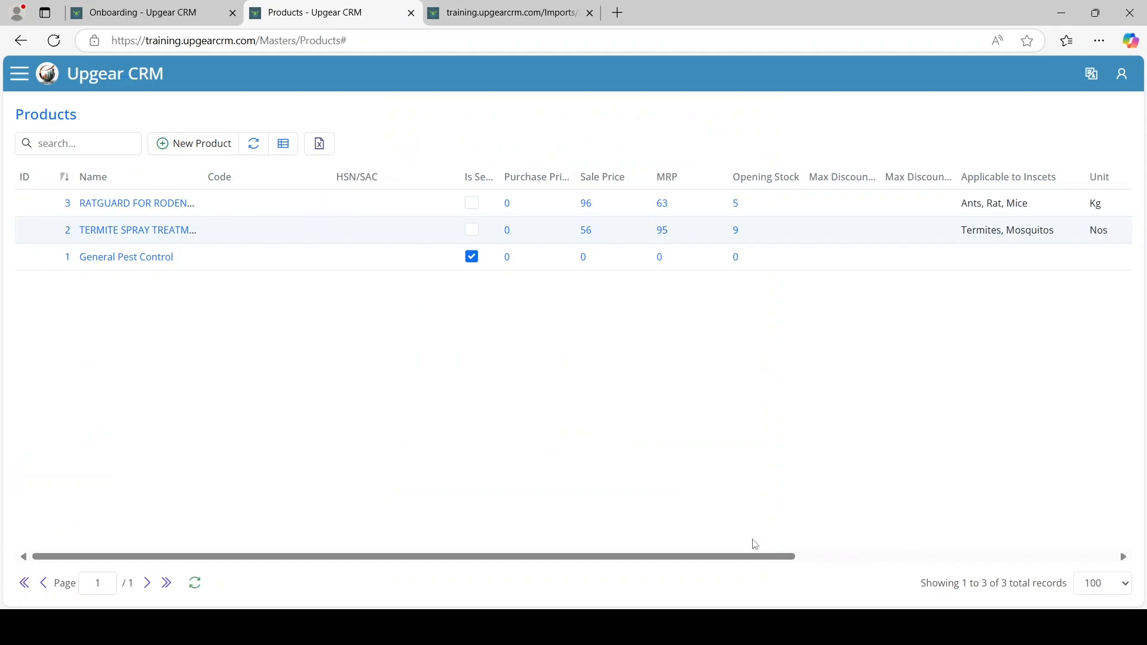
left_click_drag(720, 562, 325, 568)
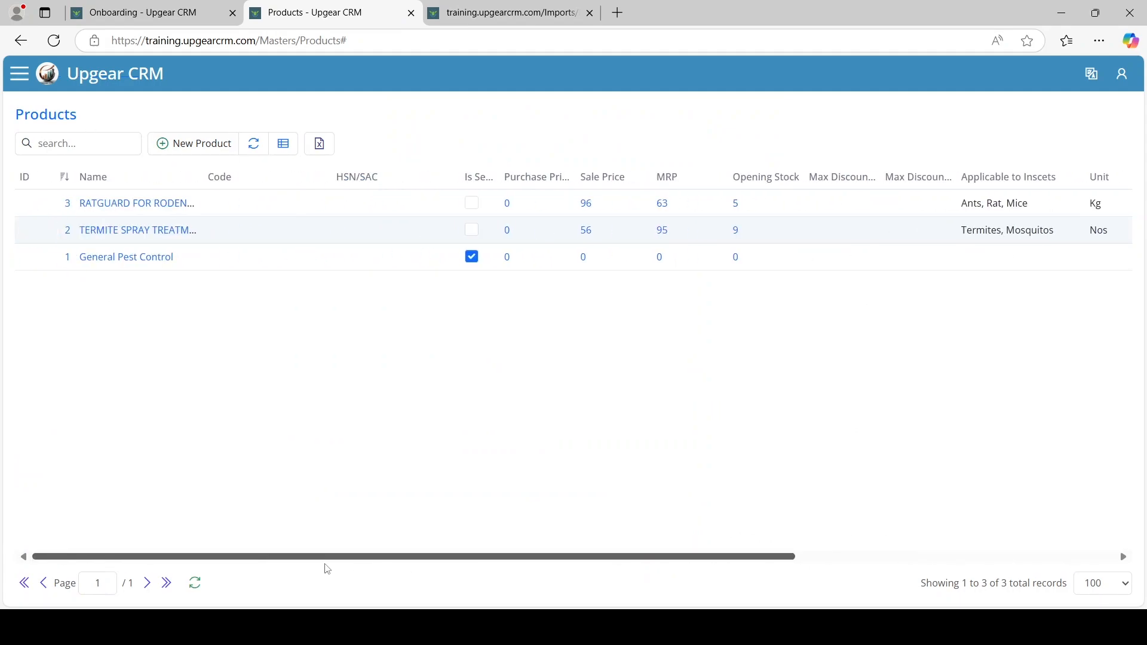
left_click(499, 20)
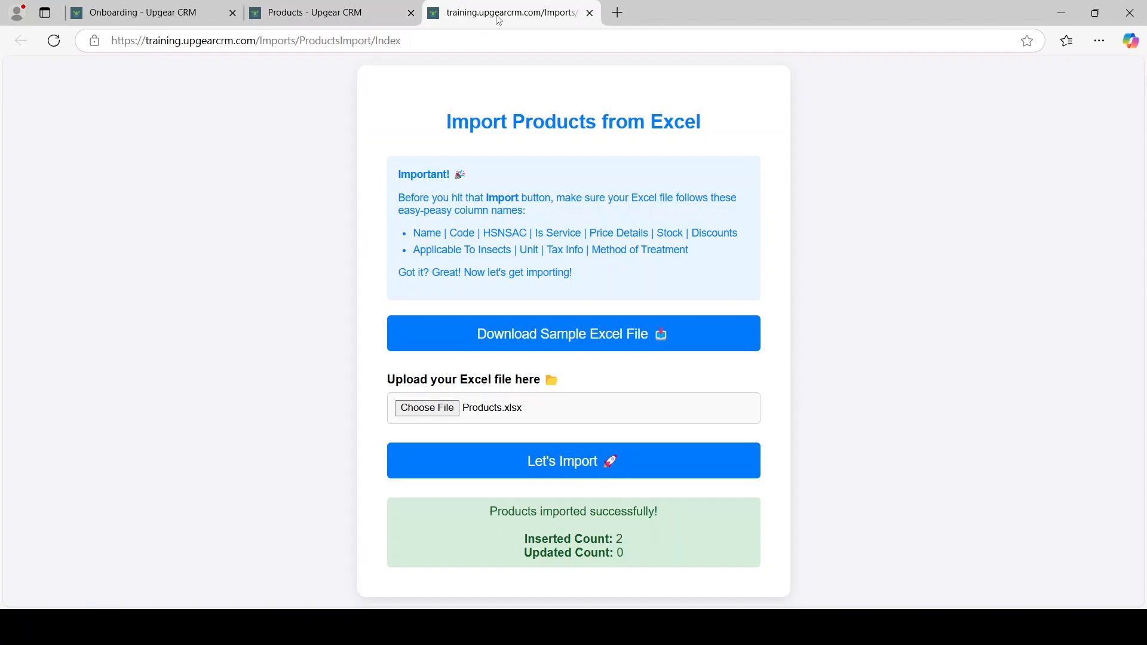
left_click(589, 14)
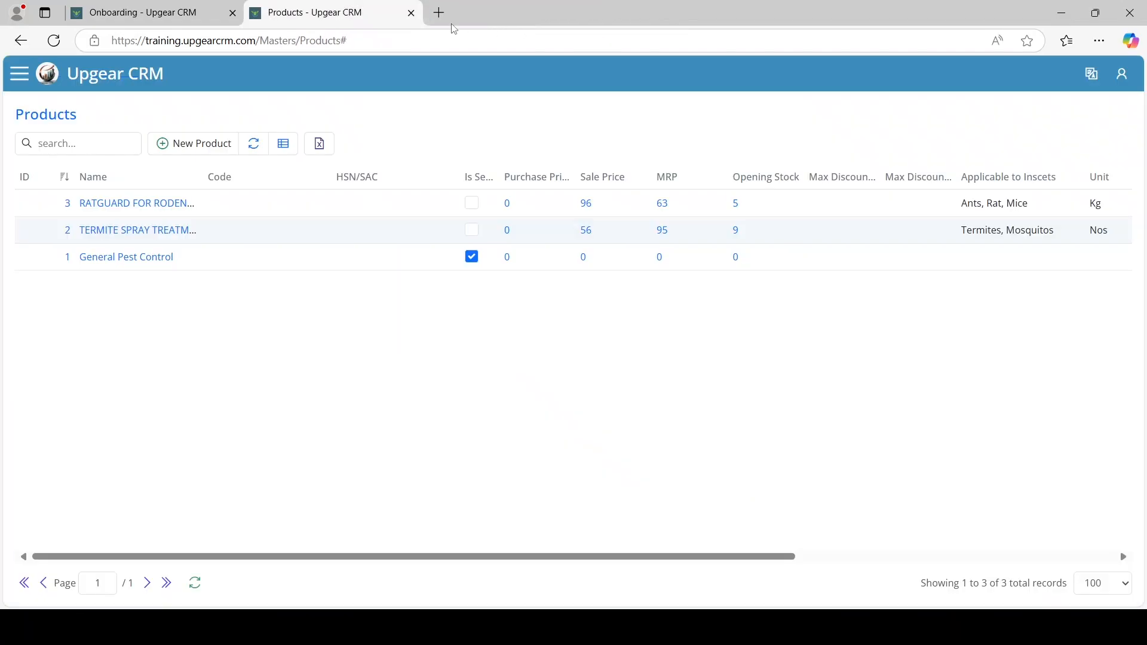
left_click(411, 21)
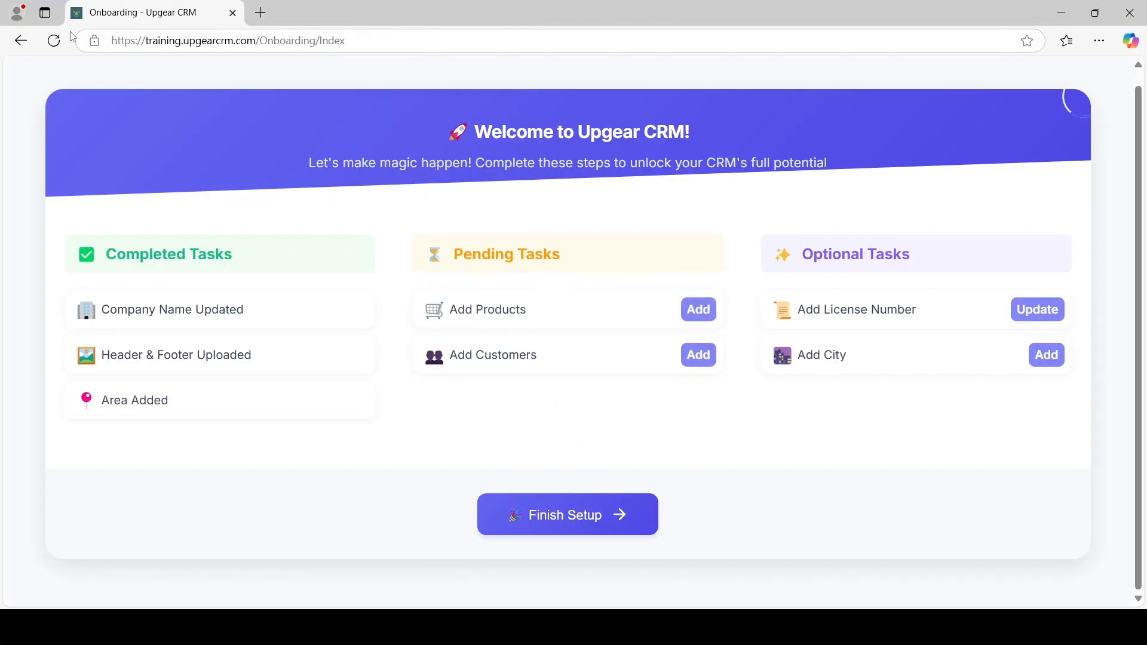
Reload onboarding and start a new customer record from the Customer page
left_click(54, 41)
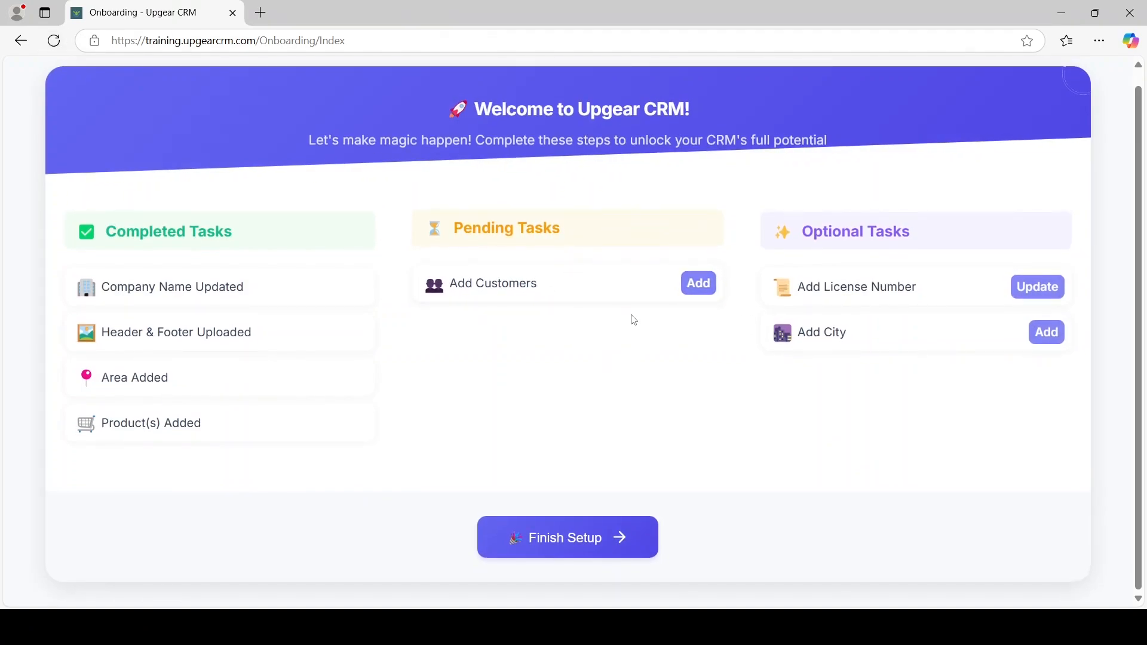
left_click(698, 285)
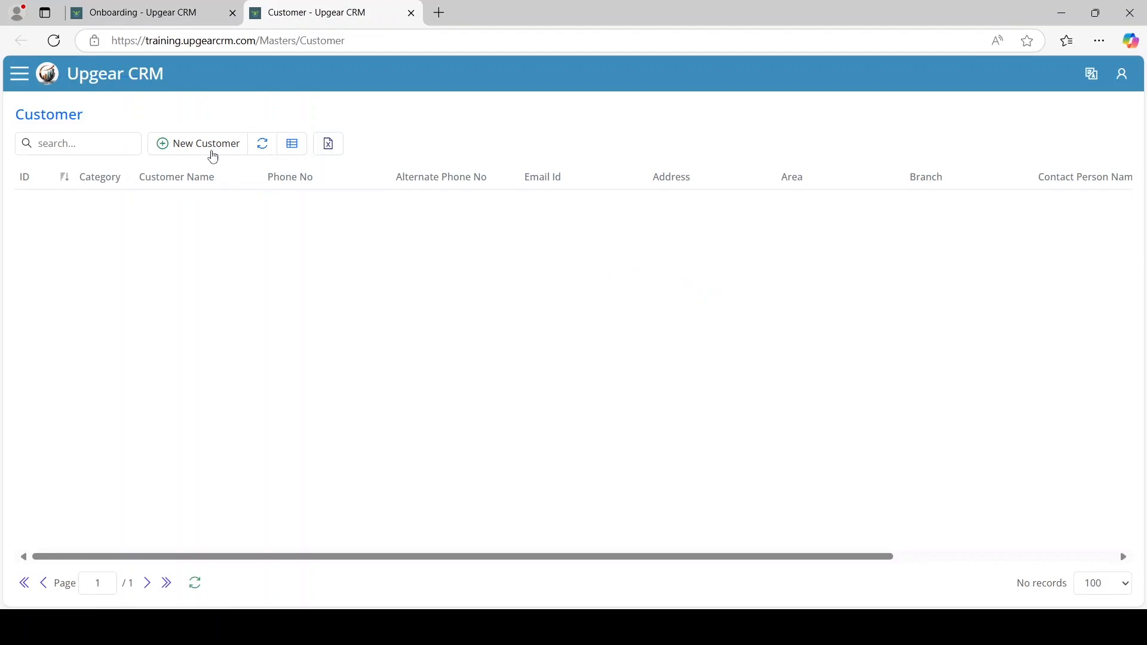
left_click(210, 147)
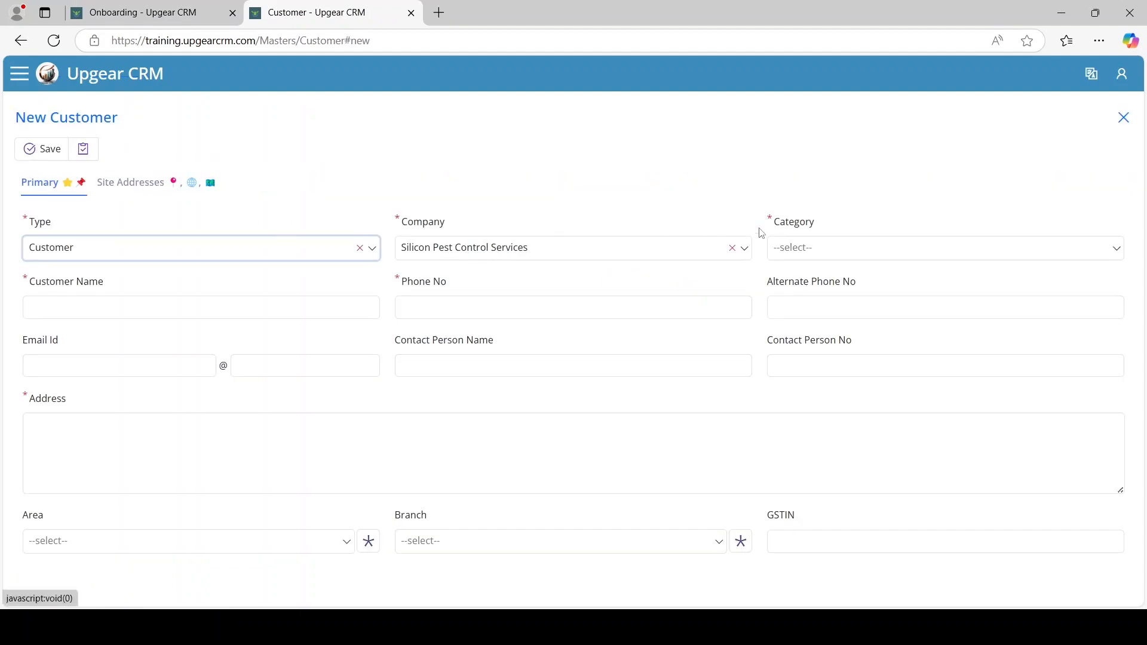
Set the category to Residential, step through the name, phone and address fields, then discard the form
left_click(831, 246)
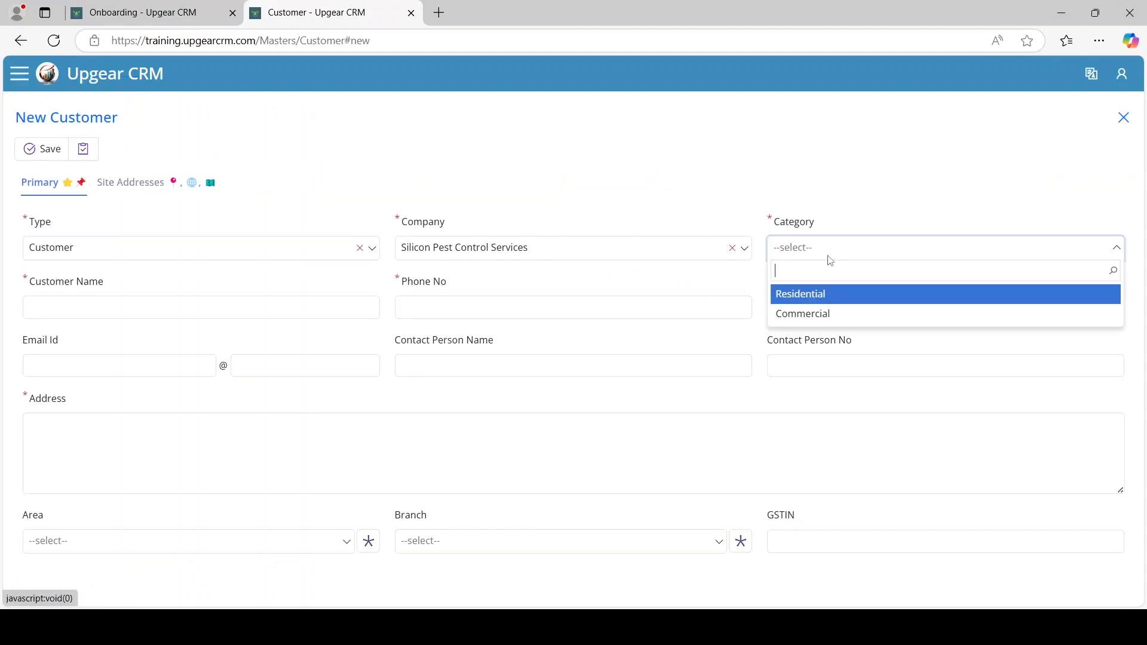
left_click(814, 294)
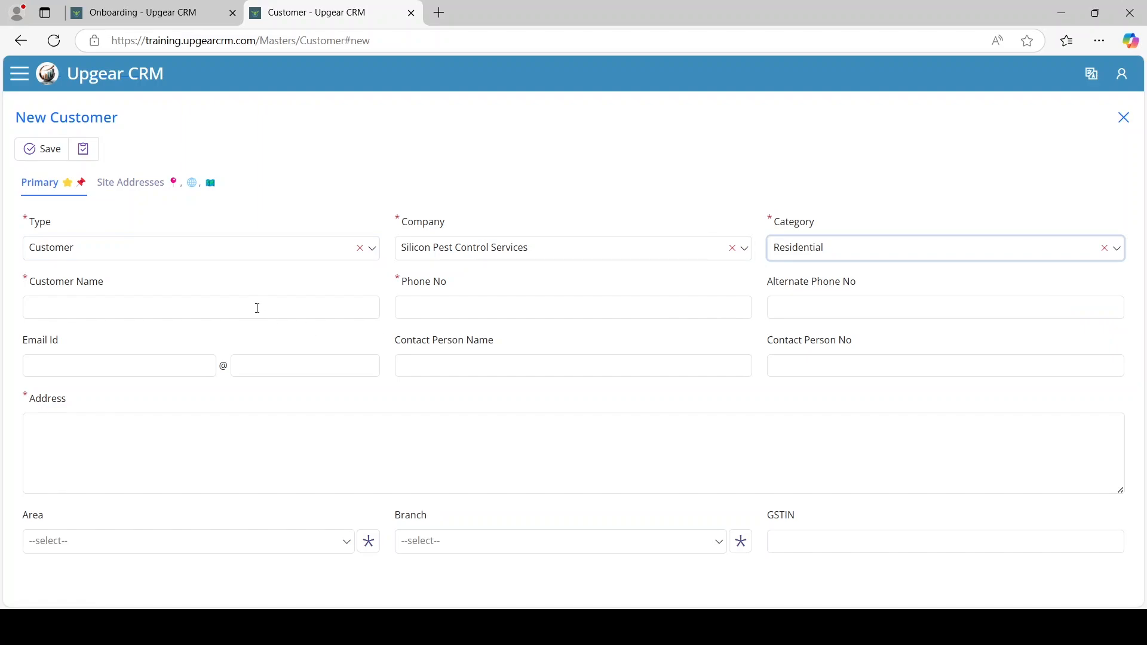
left_click(257, 309)
left_click(494, 307)
left_click(788, 365)
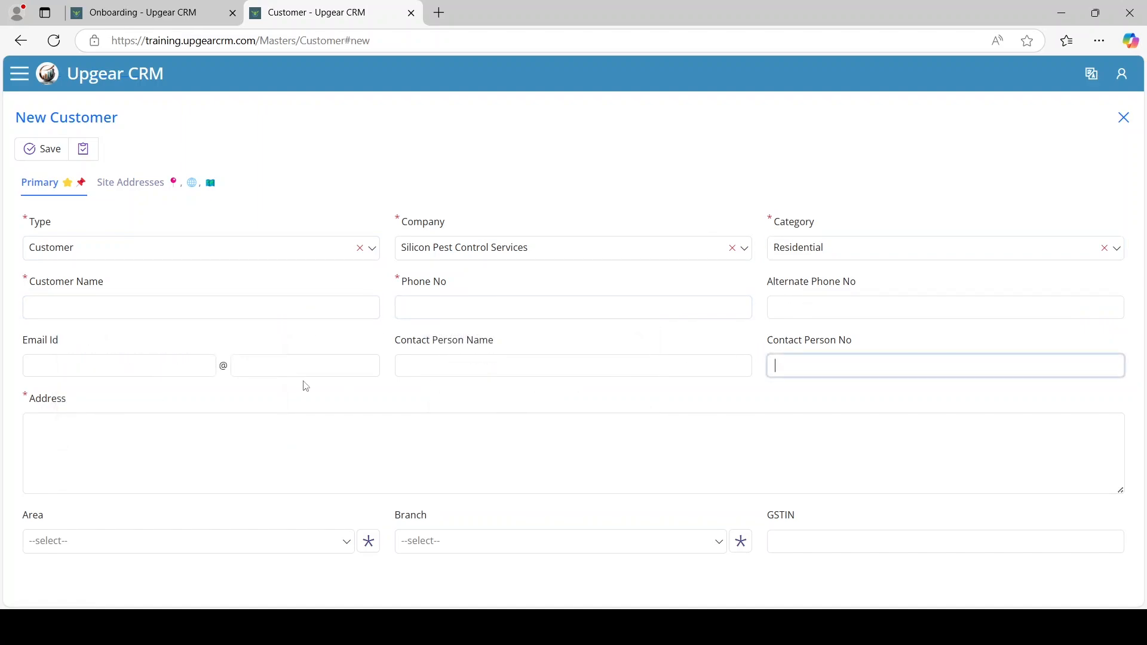
left_click(203, 432)
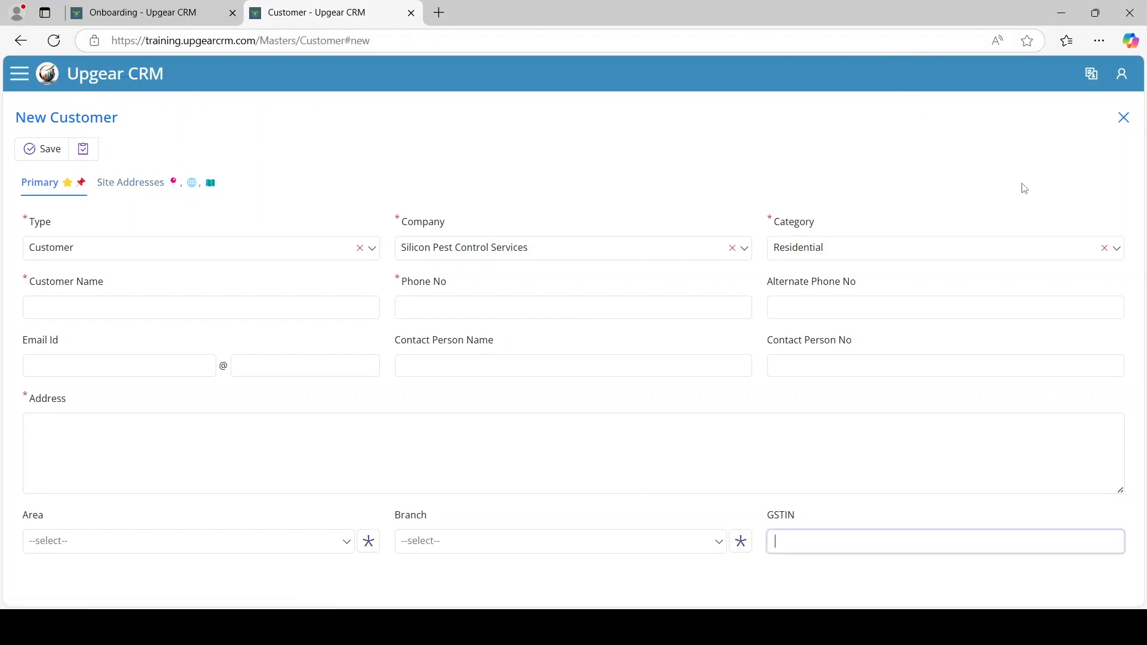
left_click(1123, 117)
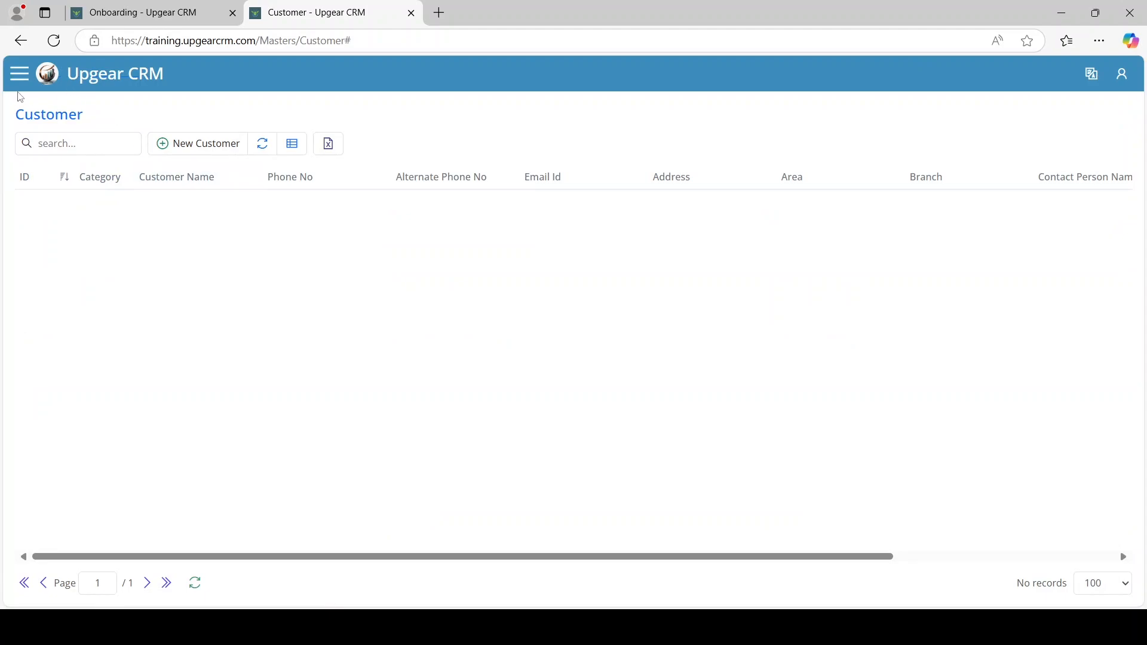
Go to Imports > Customer Import from the menu and download the sample customer Excel file
left_click(20, 76)
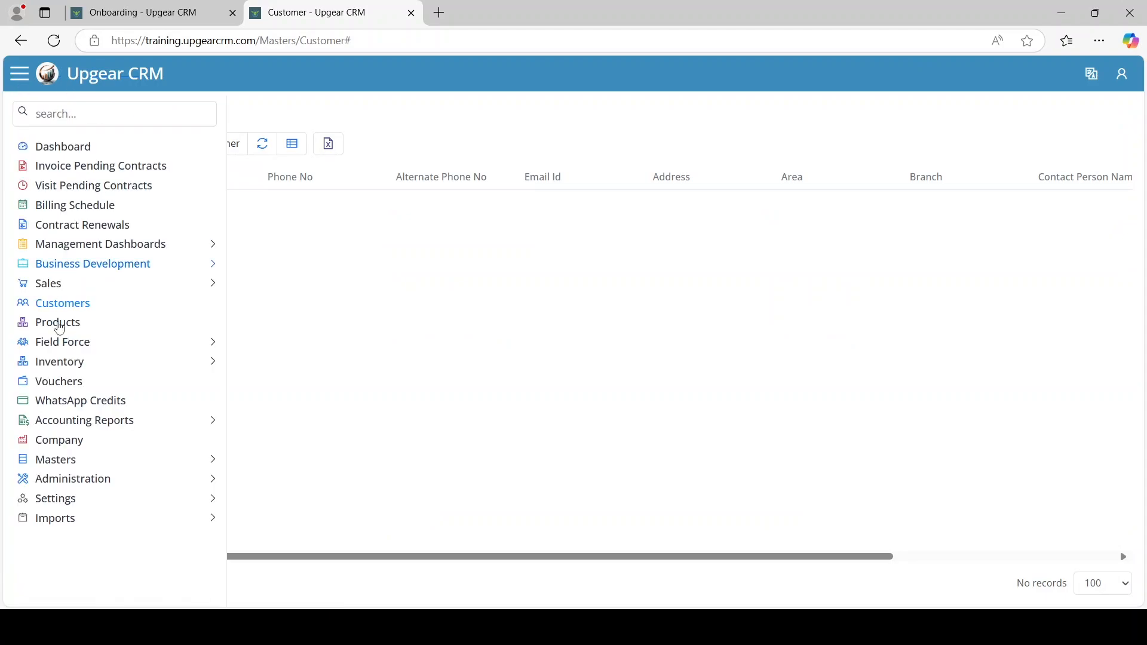
left_click(78, 518)
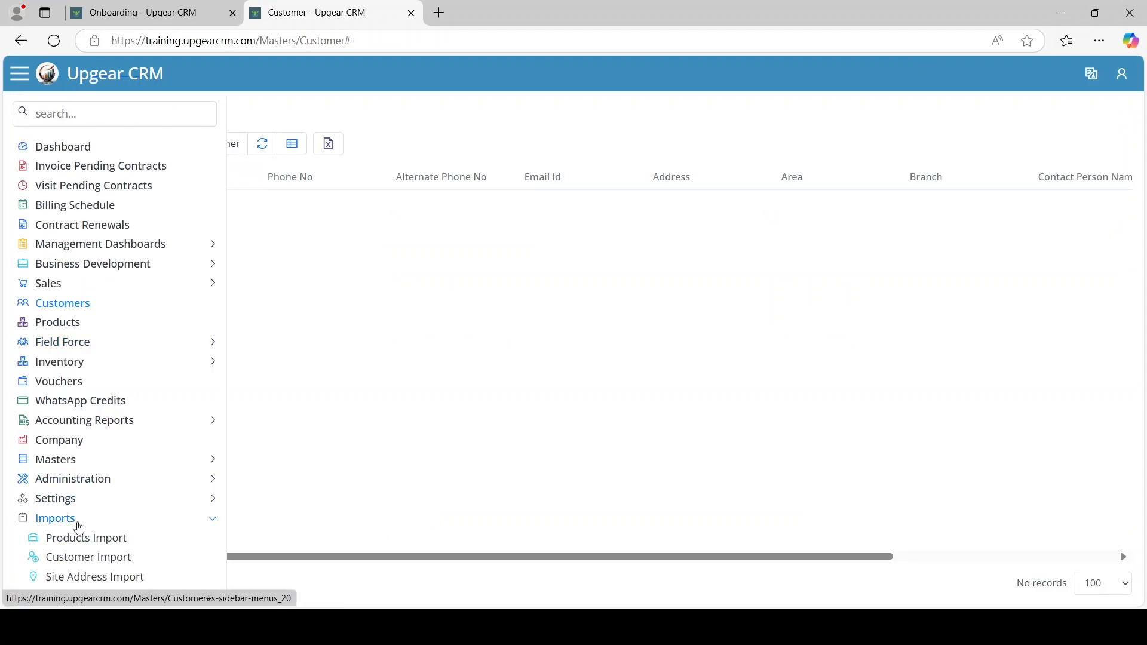
left_click(86, 567)
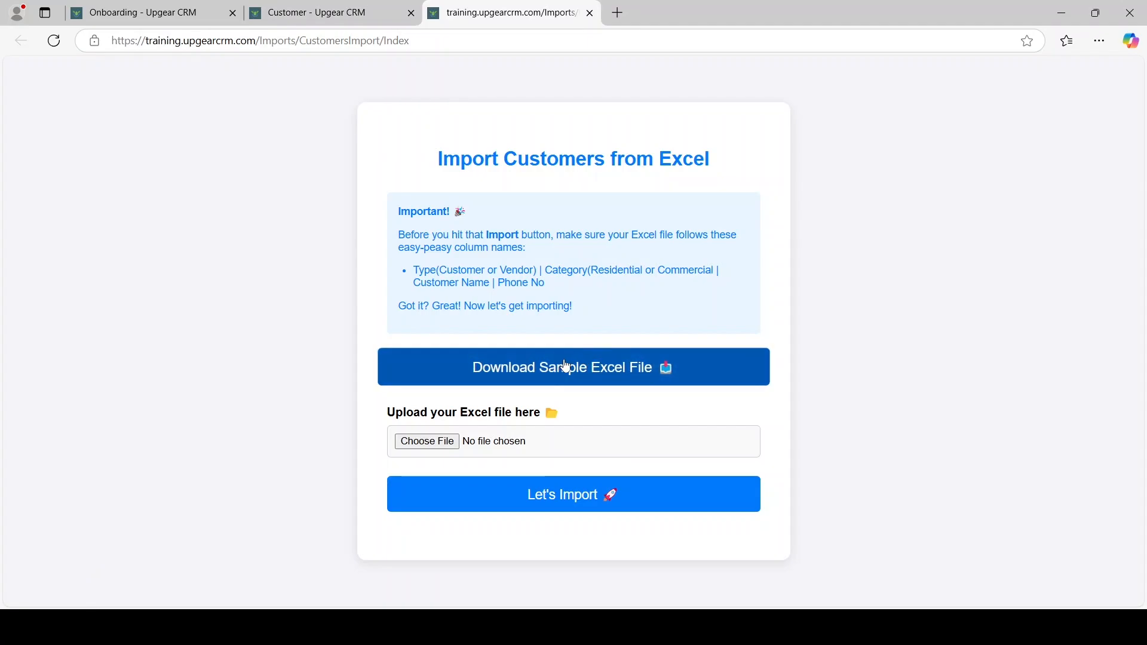
left_click(549, 377)
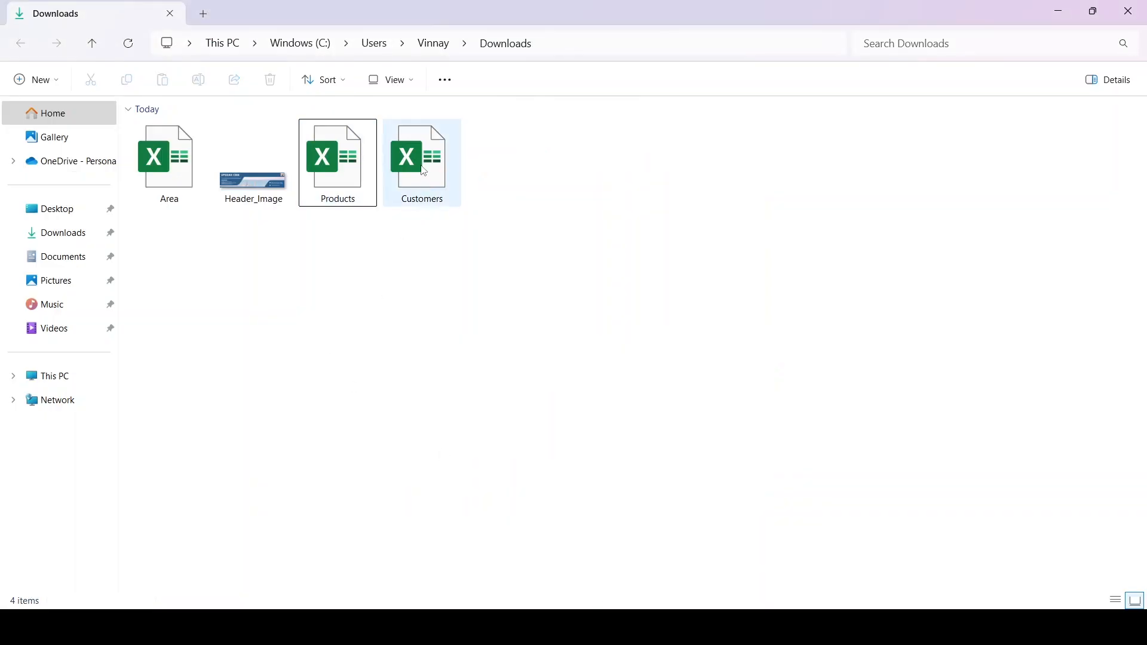
Open Customers.xlsx in Excel to check the Google Inc row, then close Excel
double_click(422, 164)
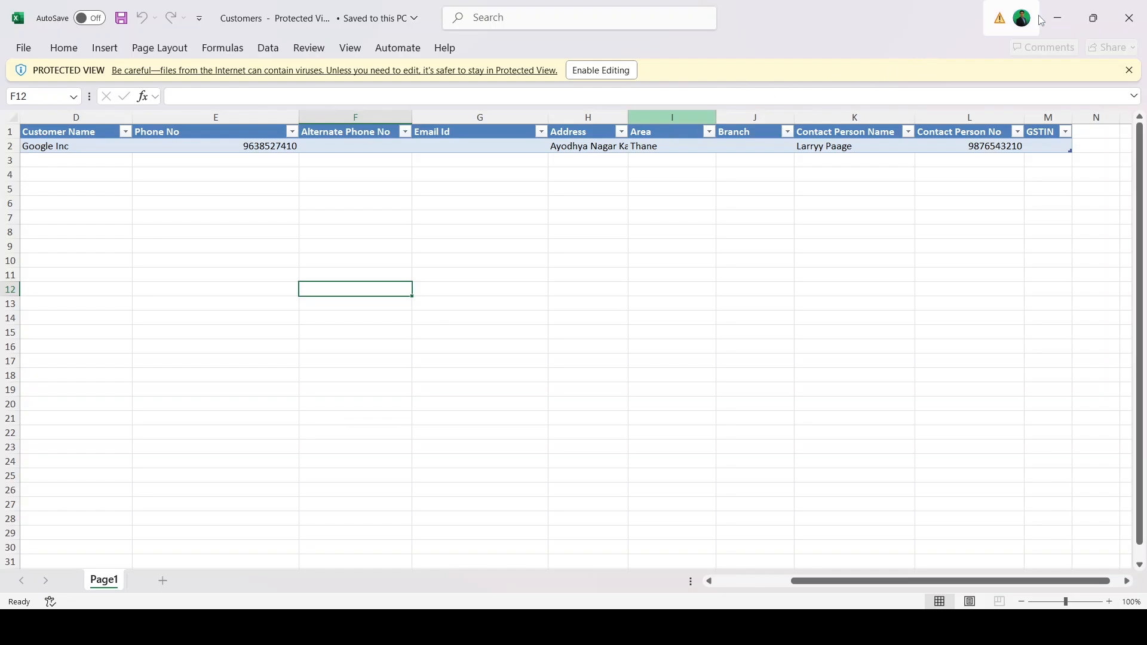
left_click(1124, 13)
left_click(1124, 13)
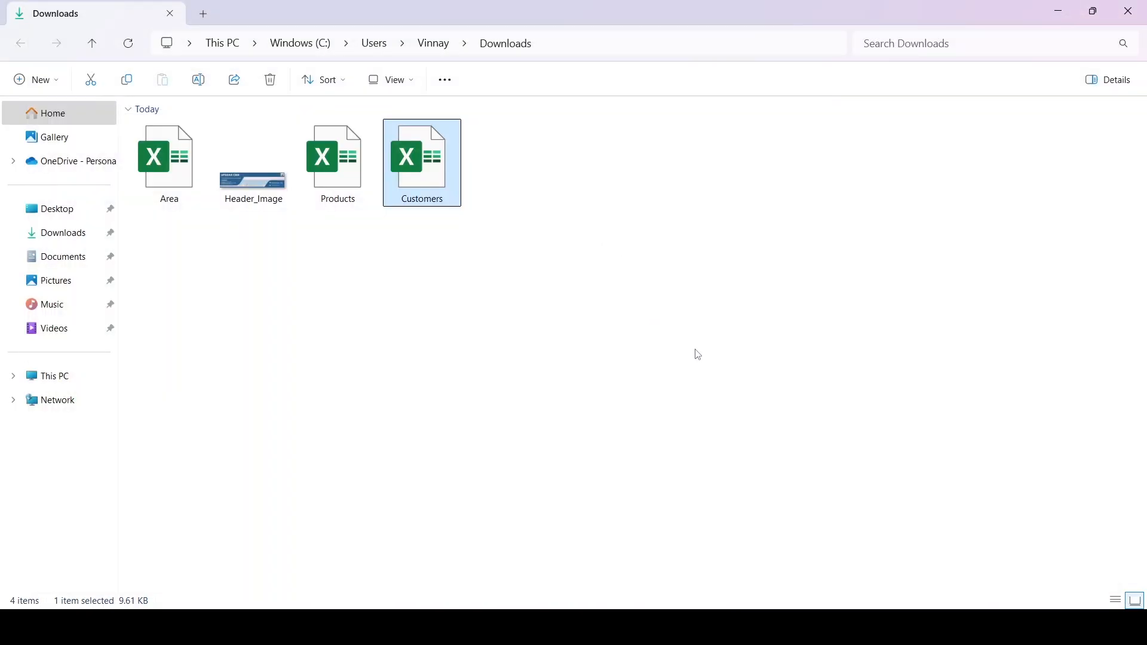
Upload Customers.xlsx on the customer import page and import it
left_click(652, 628)
left_click(605, 542)
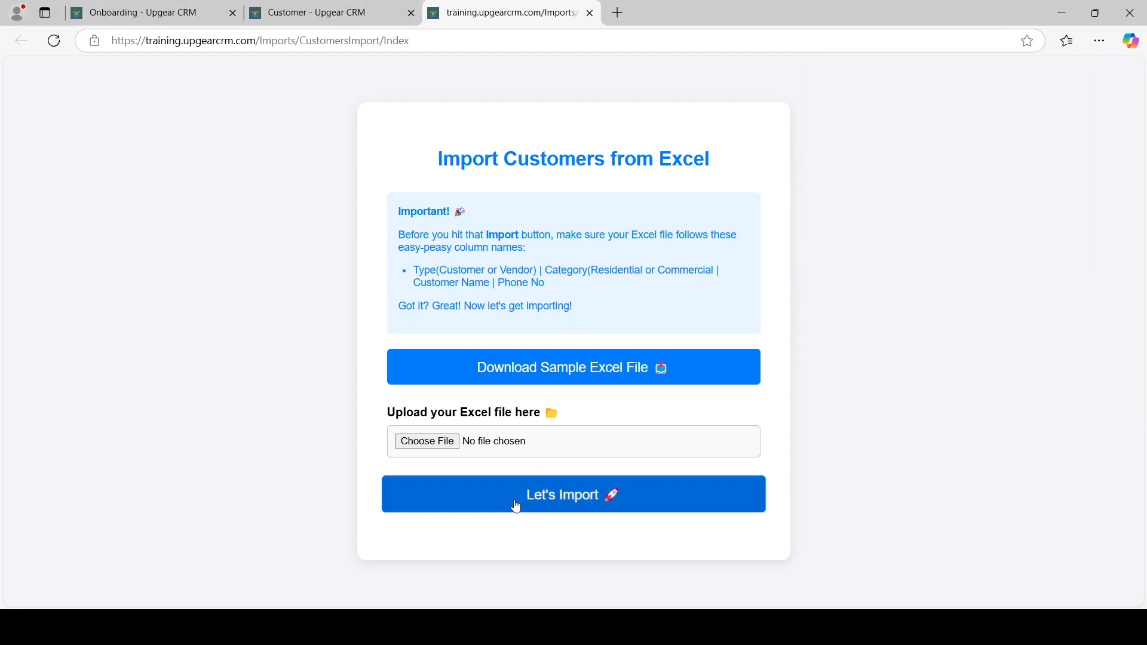
left_click(452, 445)
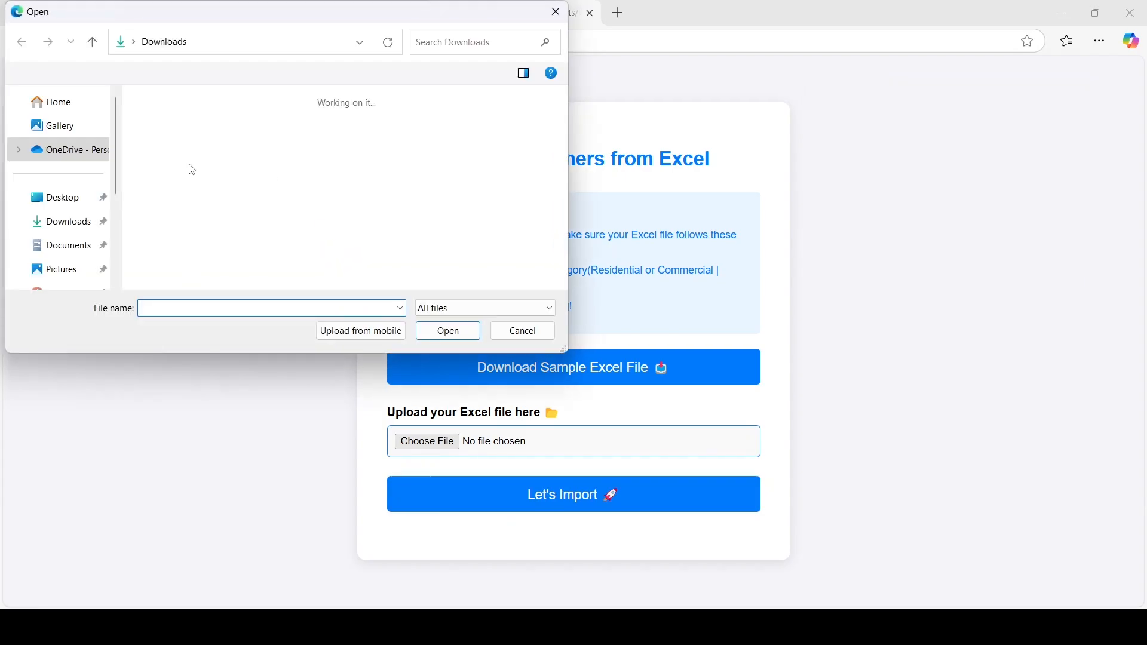
double_click(198, 137)
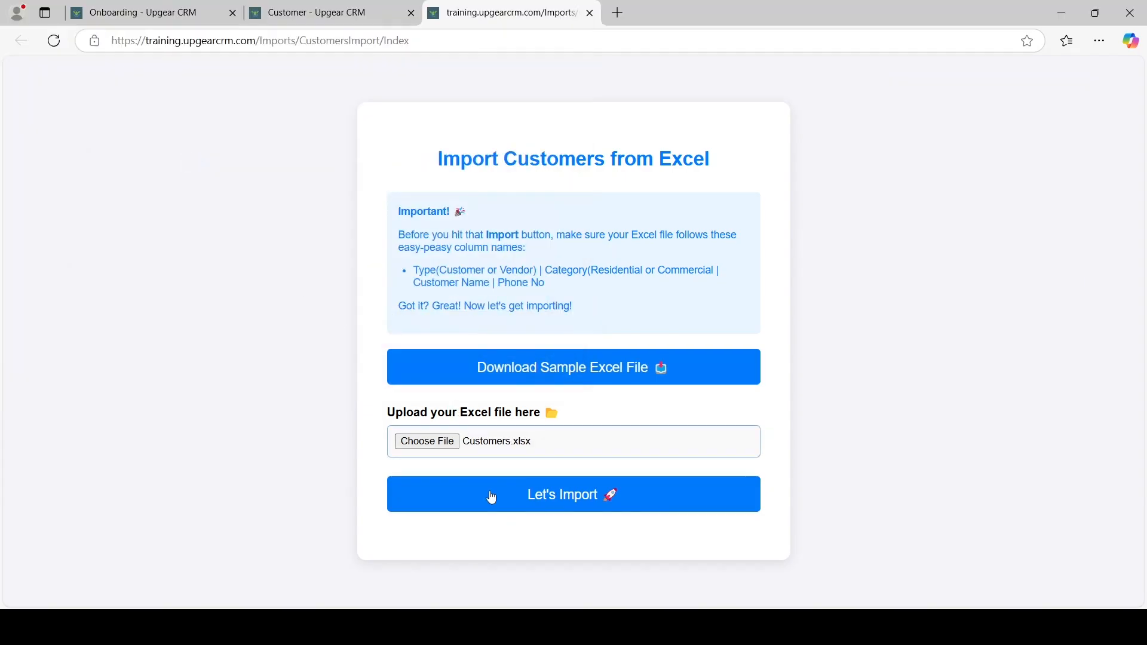
left_click(499, 511)
Dismiss the import message, refresh the Customer list and open Google Inc for editing
left_click(558, 422)
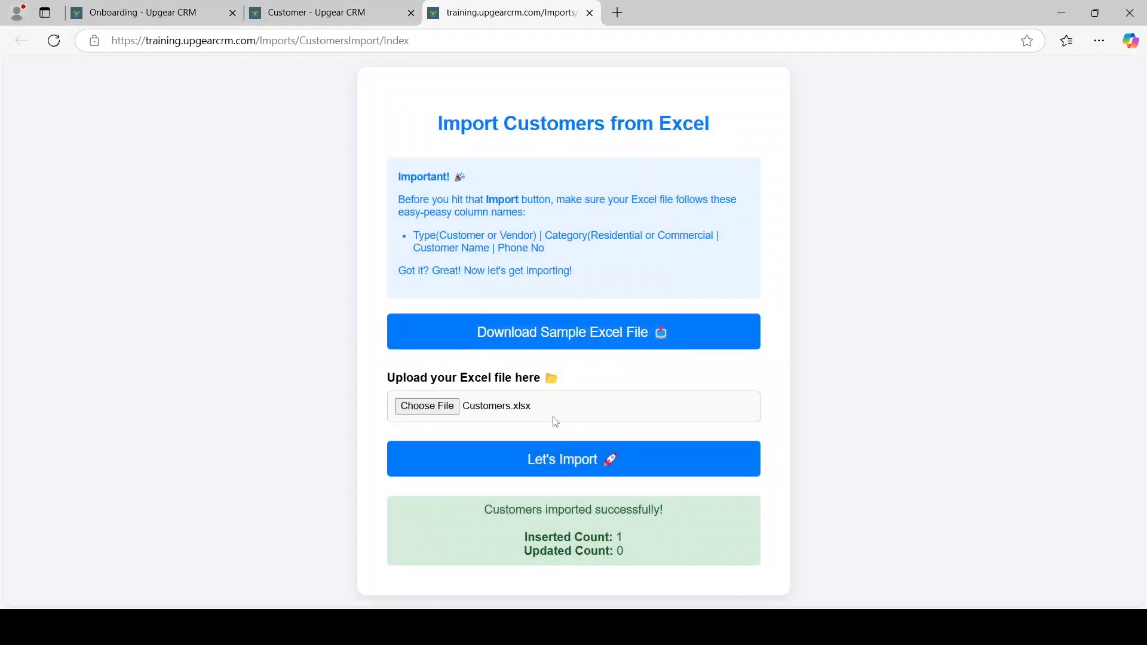
left_click(333, 21)
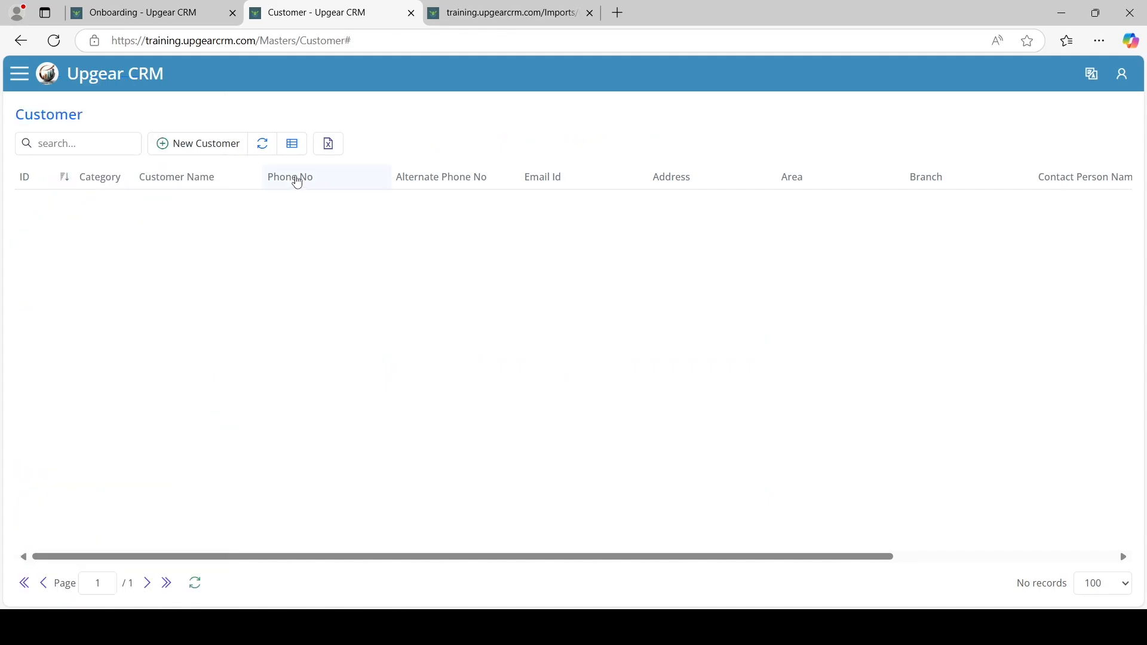
left_click(268, 152)
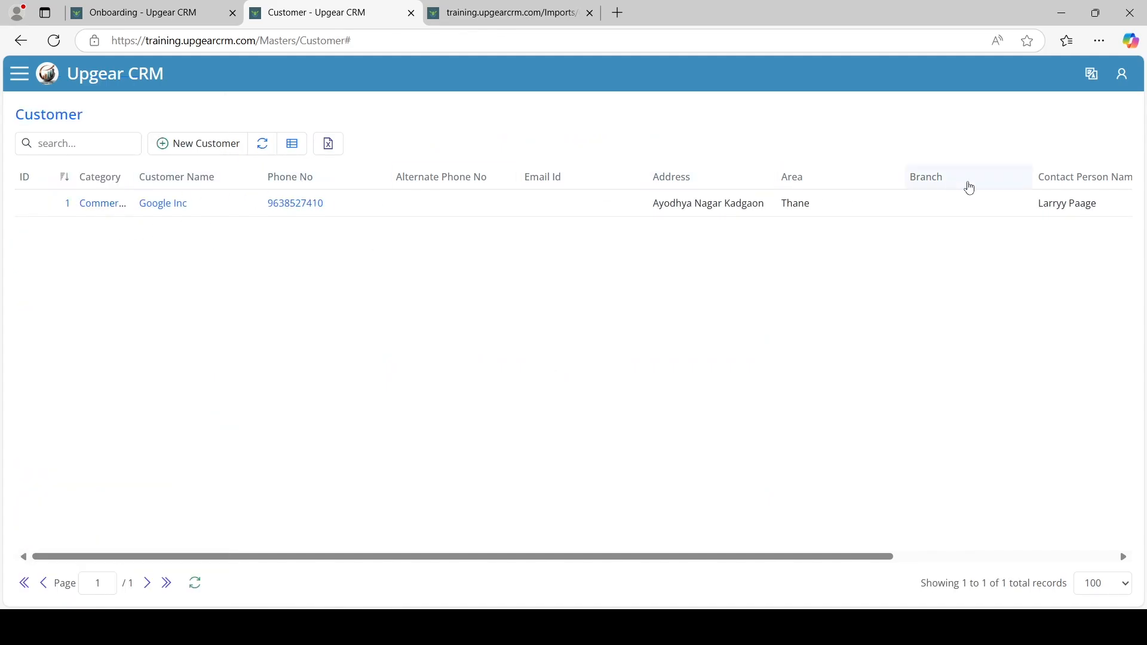
left_click(99, 214)
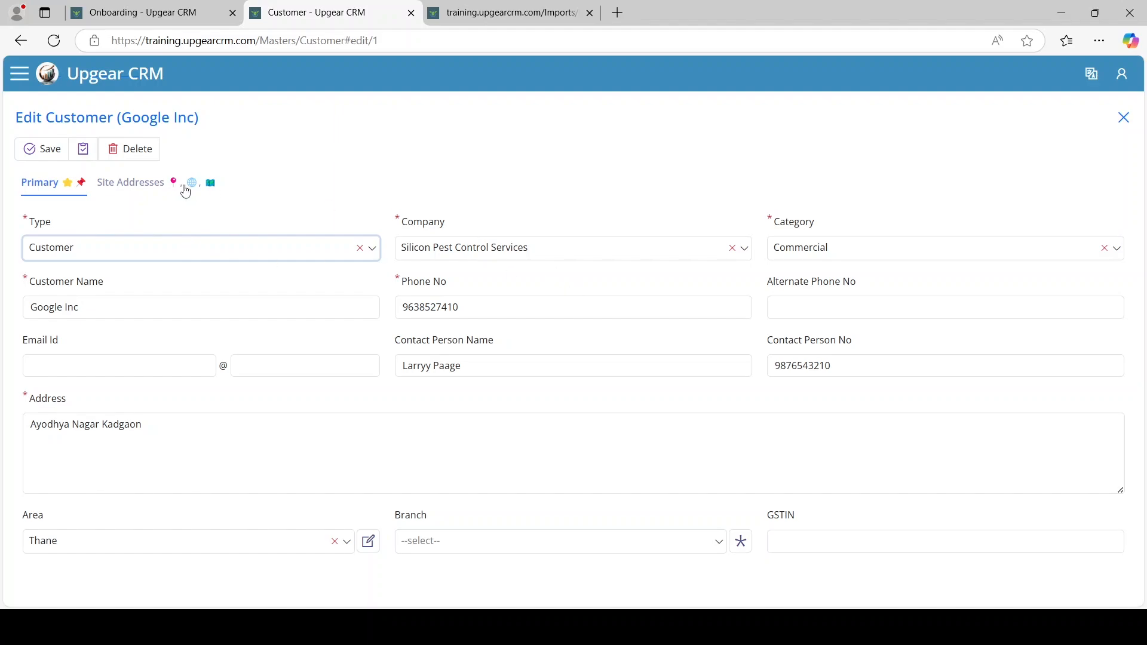
Add site addresses 'Thane West, Mumbai' and 'Mulund West, Mumbai' to Google Inc and save the customer
left_click(124, 194)
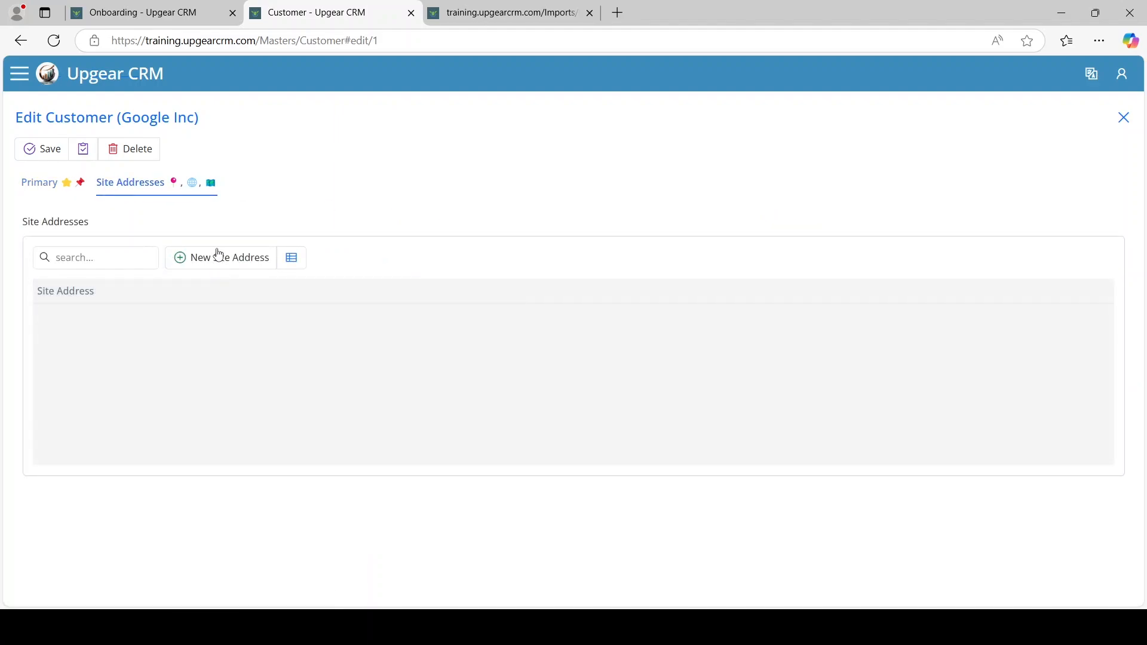
left_click(209, 261)
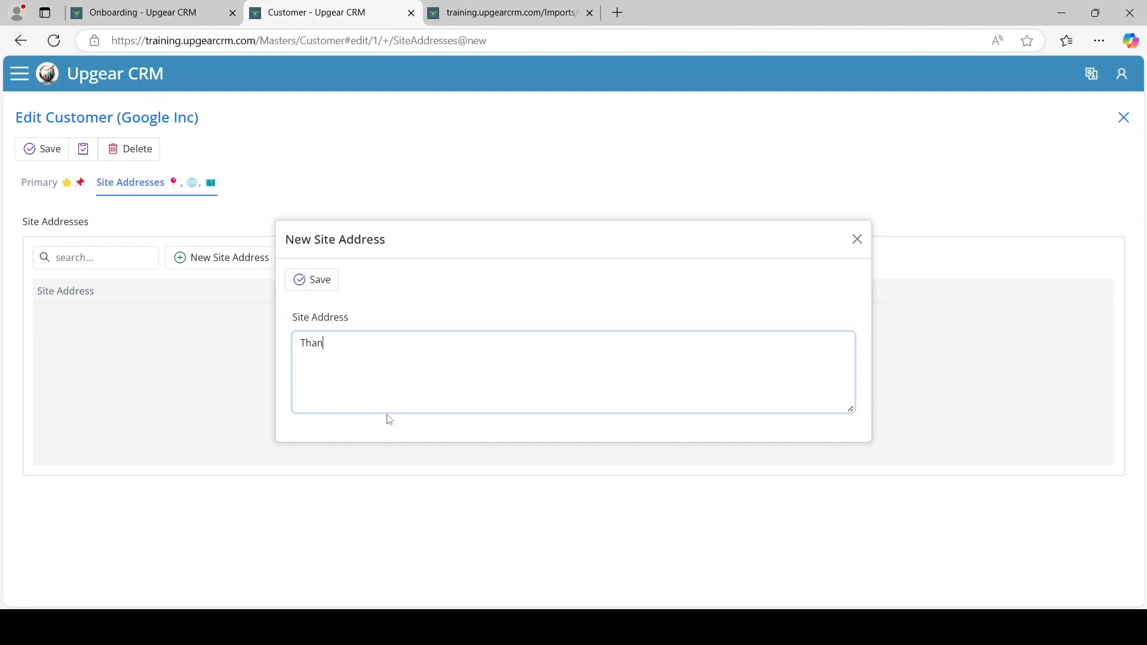
type("Thane West, Mumbai")
left_click(315, 280)
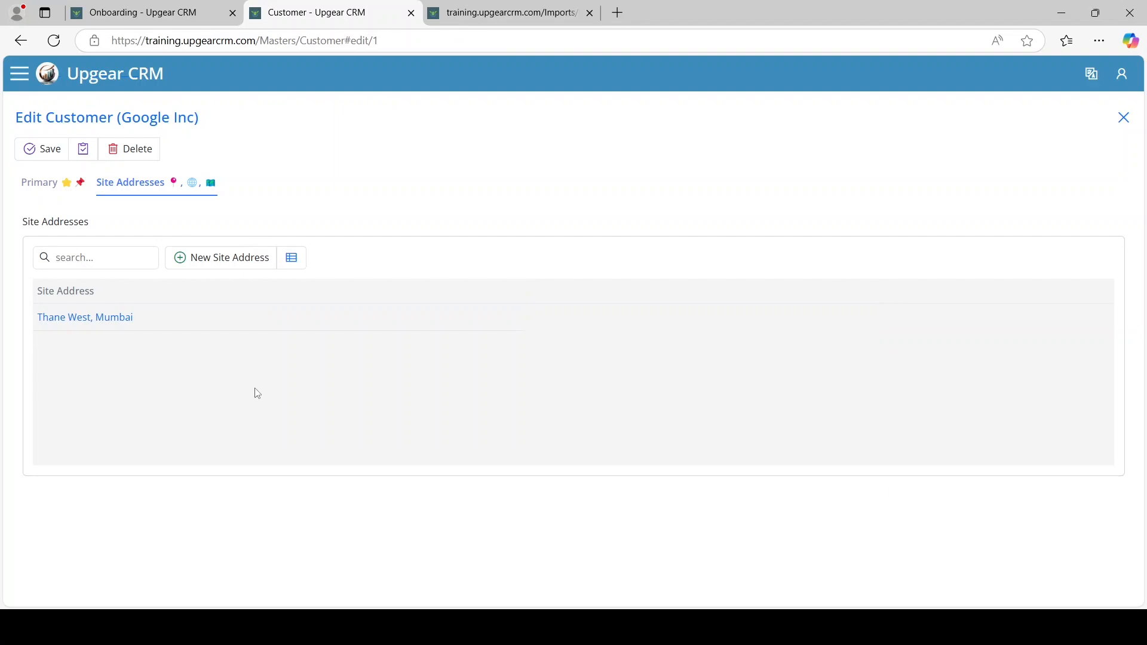
left_click(219, 272)
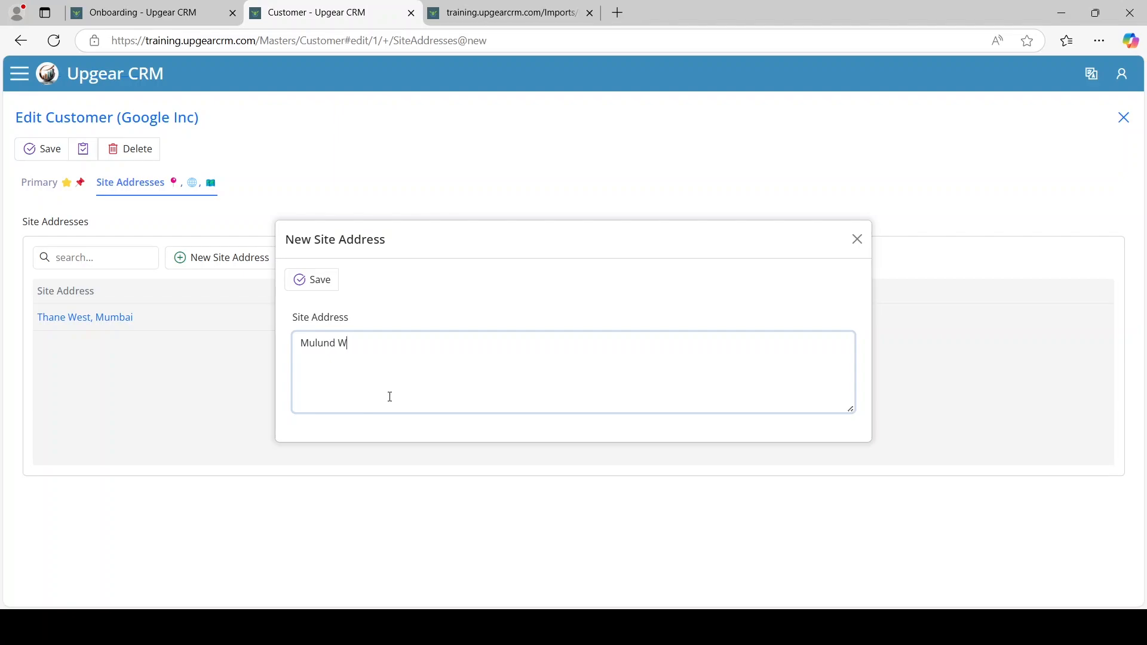
type("Mulund West, Mumbai")
left_click(322, 286)
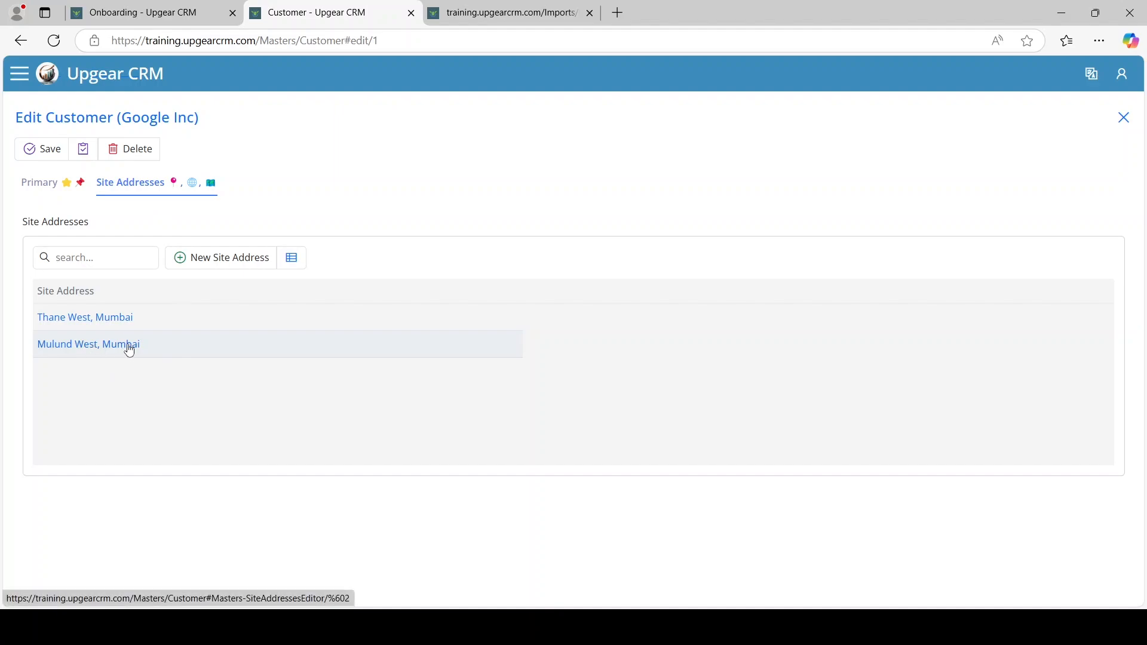
left_click(53, 156)
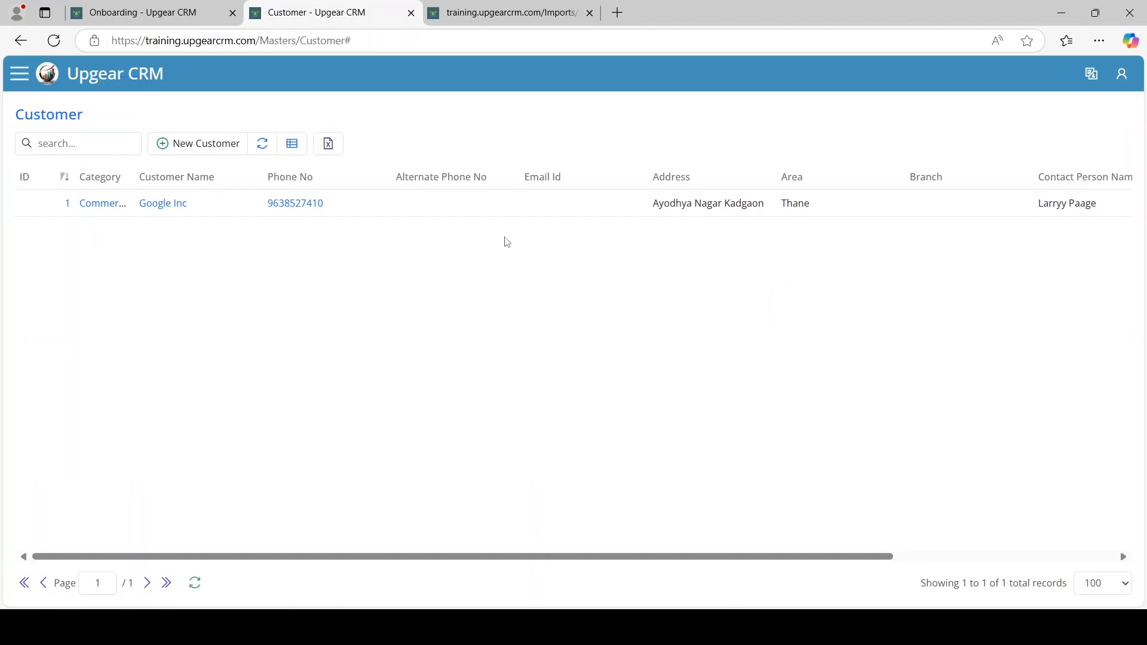
Close the customer and import tabs and reload the onboarding checklist
left_click(411, 12)
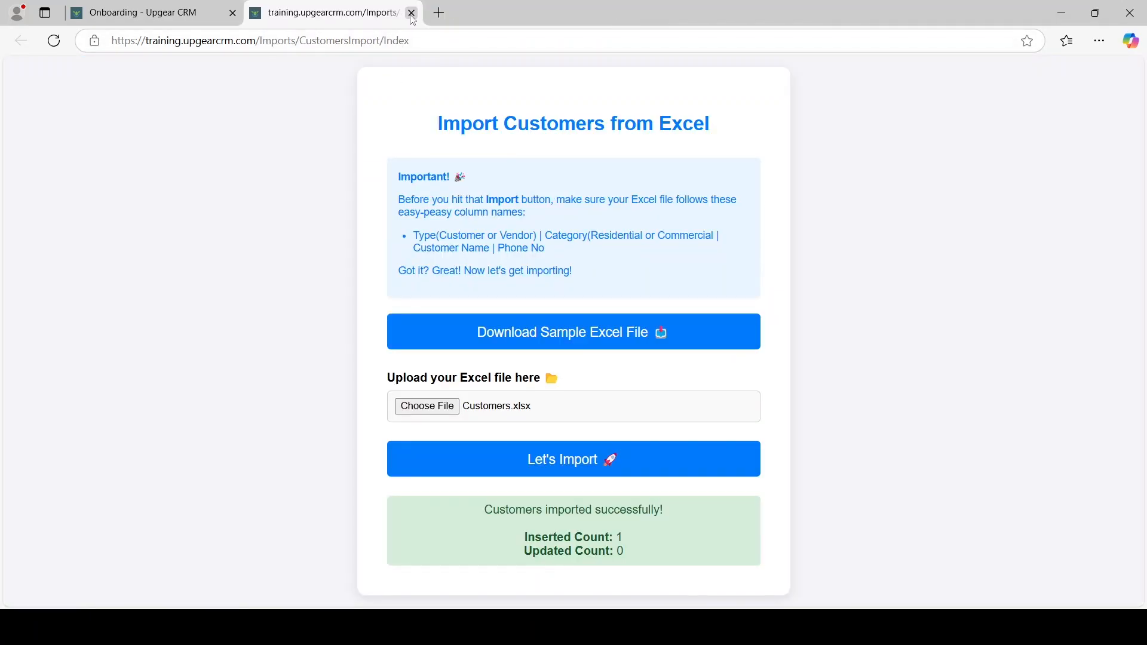
left_click(411, 12)
left_click(61, 48)
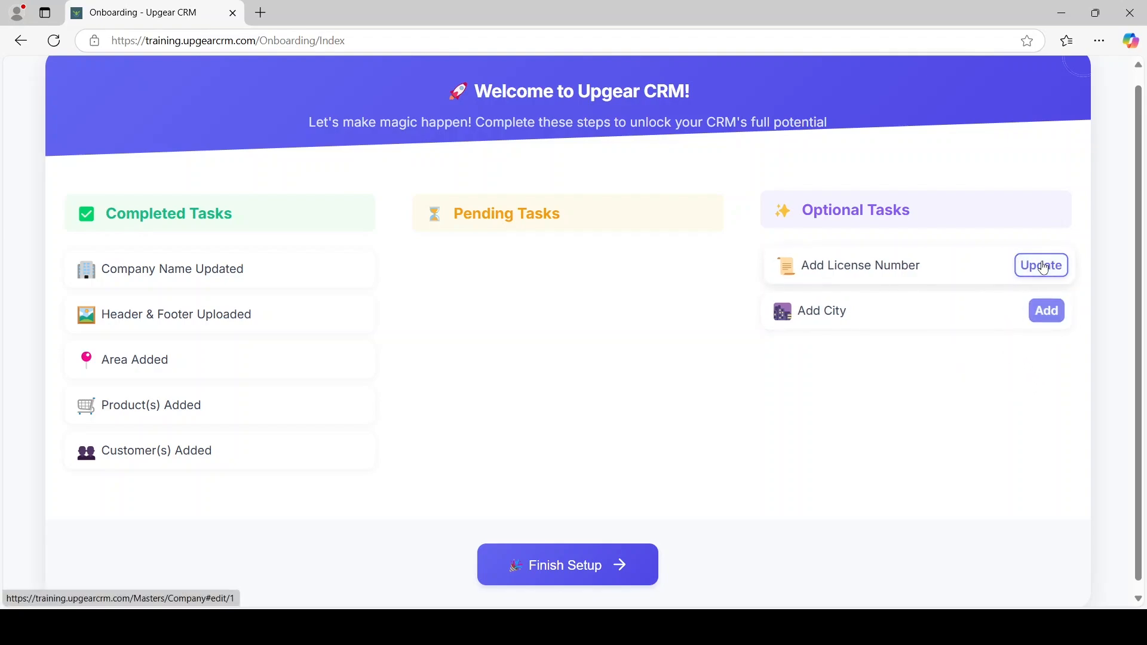
Enter the company's license number on the Silicon Pest Control Services record and save it
left_click(1044, 266)
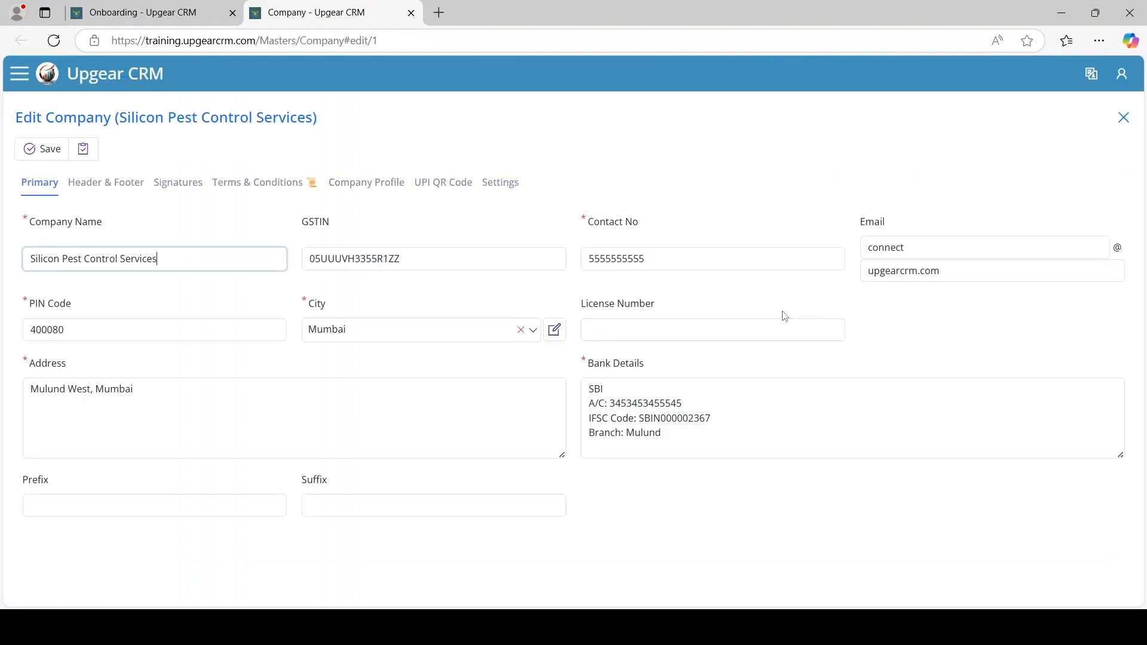
left_click(620, 333)
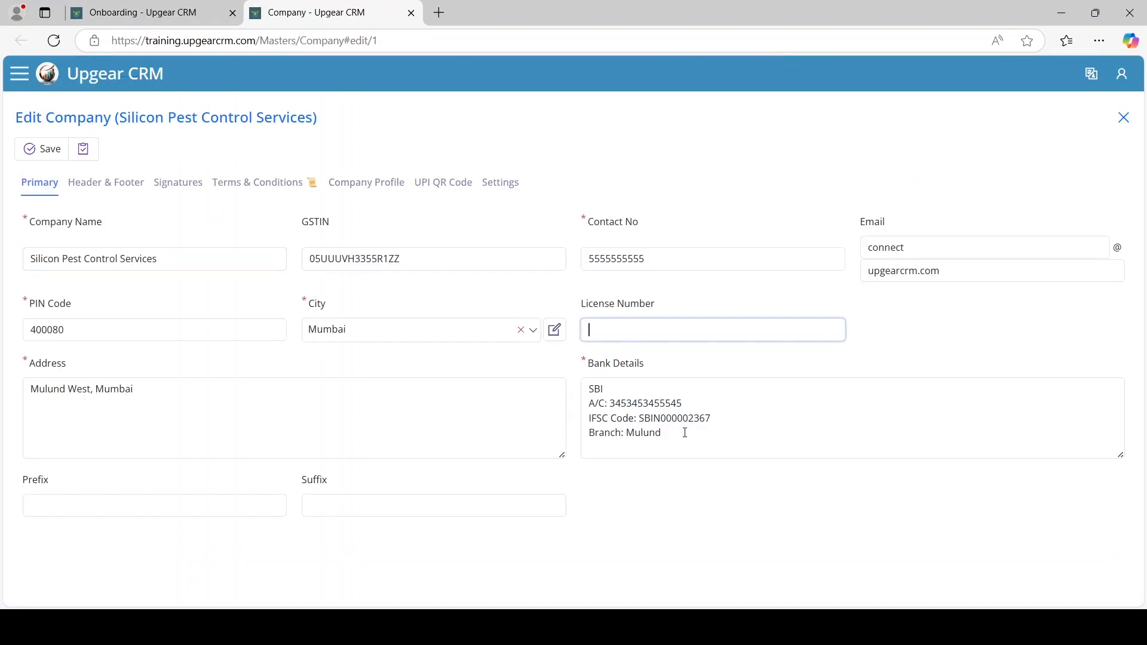
type("LIC123567")
left_click(49, 149)
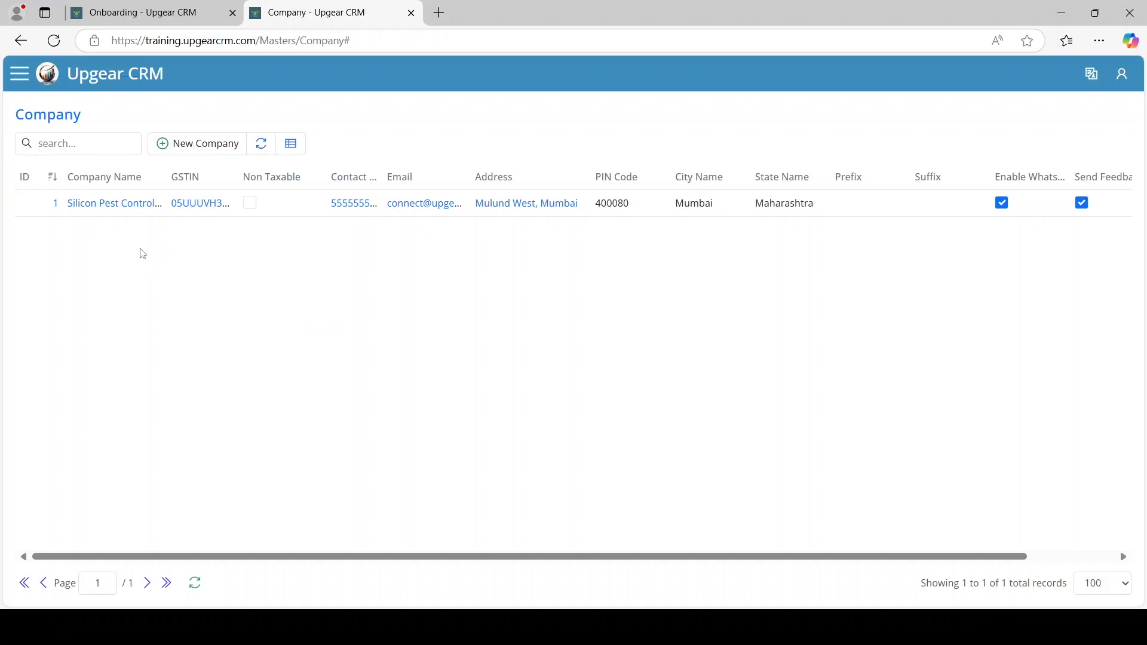
left_click(127, 204)
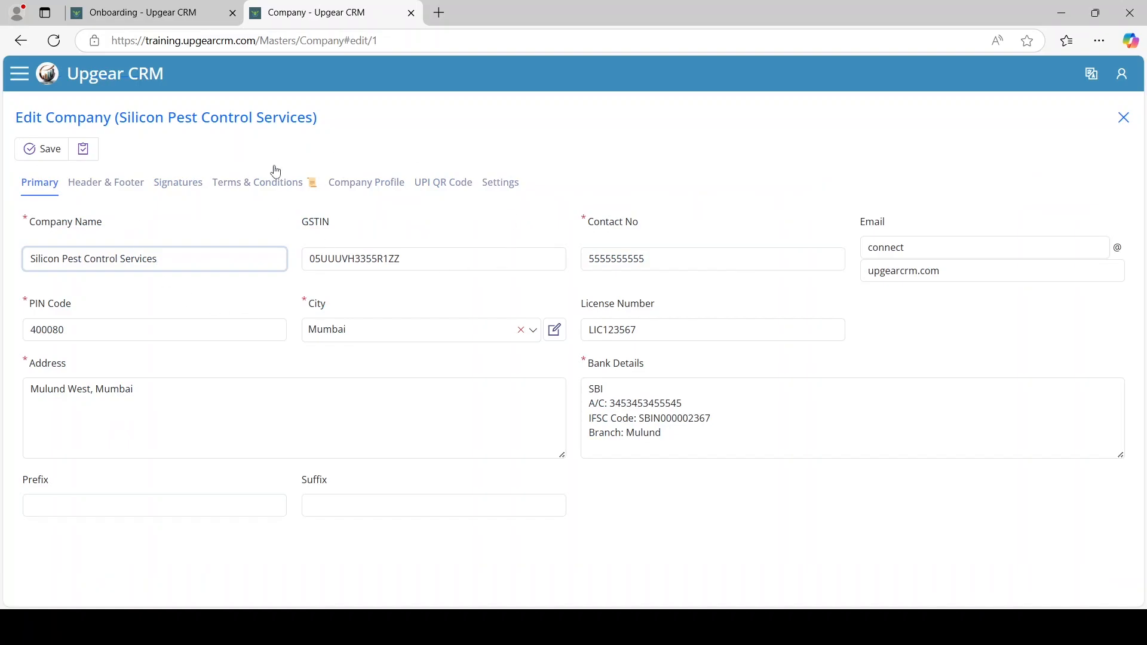
left_click(67, 151)
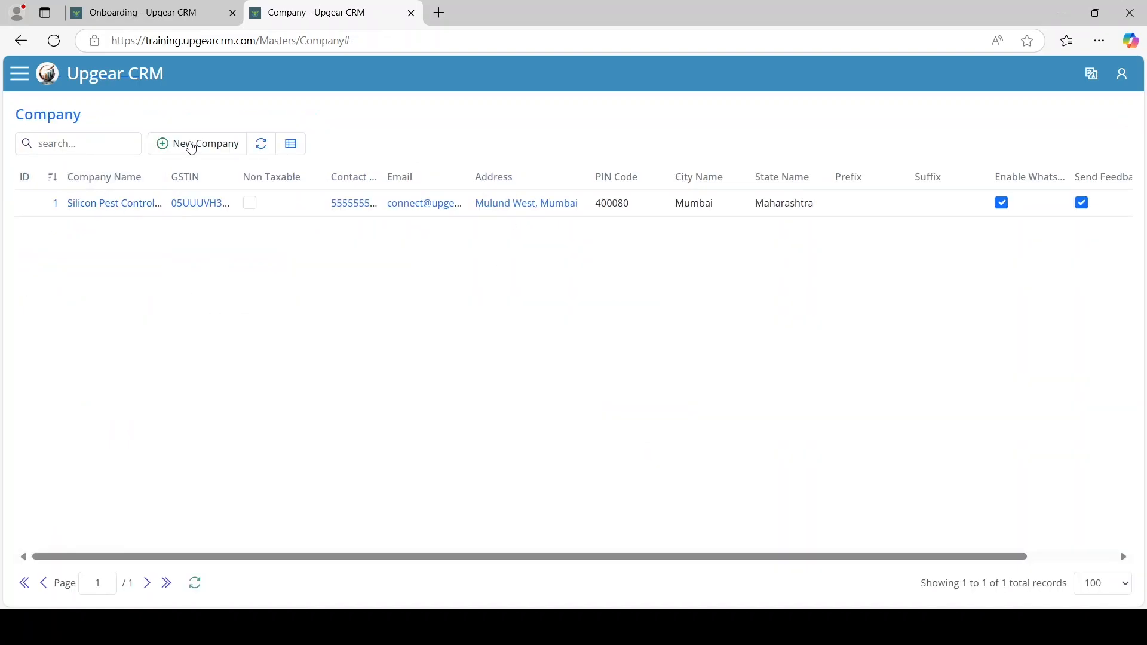
Start a new company draft, mark it Non Taxable and step through its name, GSTIN, contact and PIN fields
left_click(193, 146)
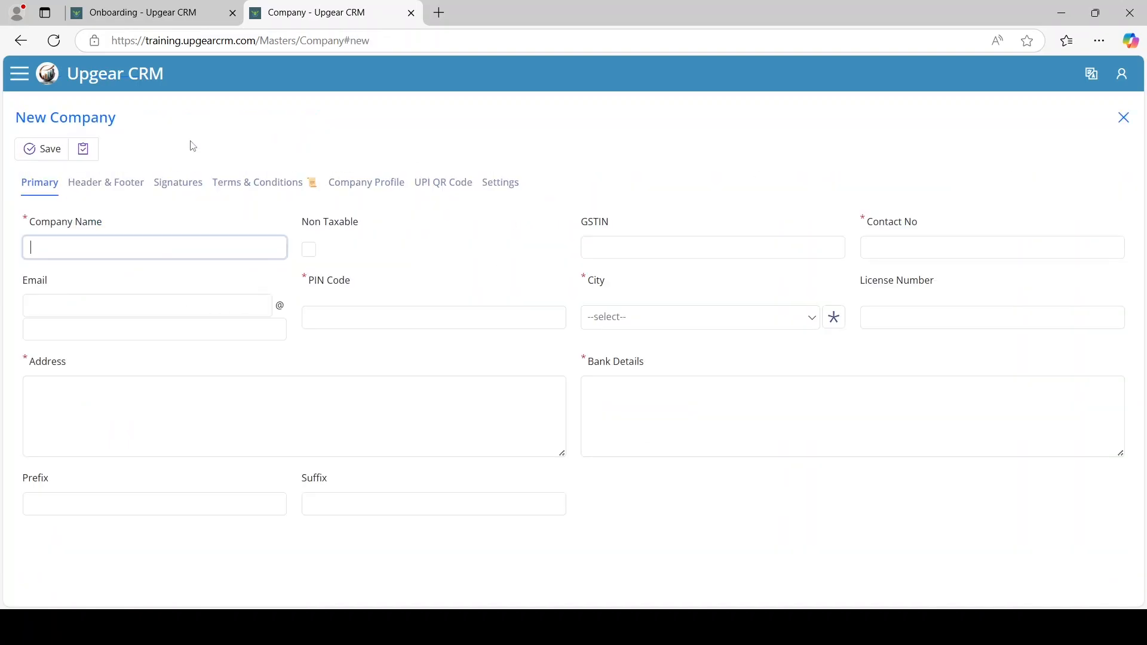
left_click(1123, 118)
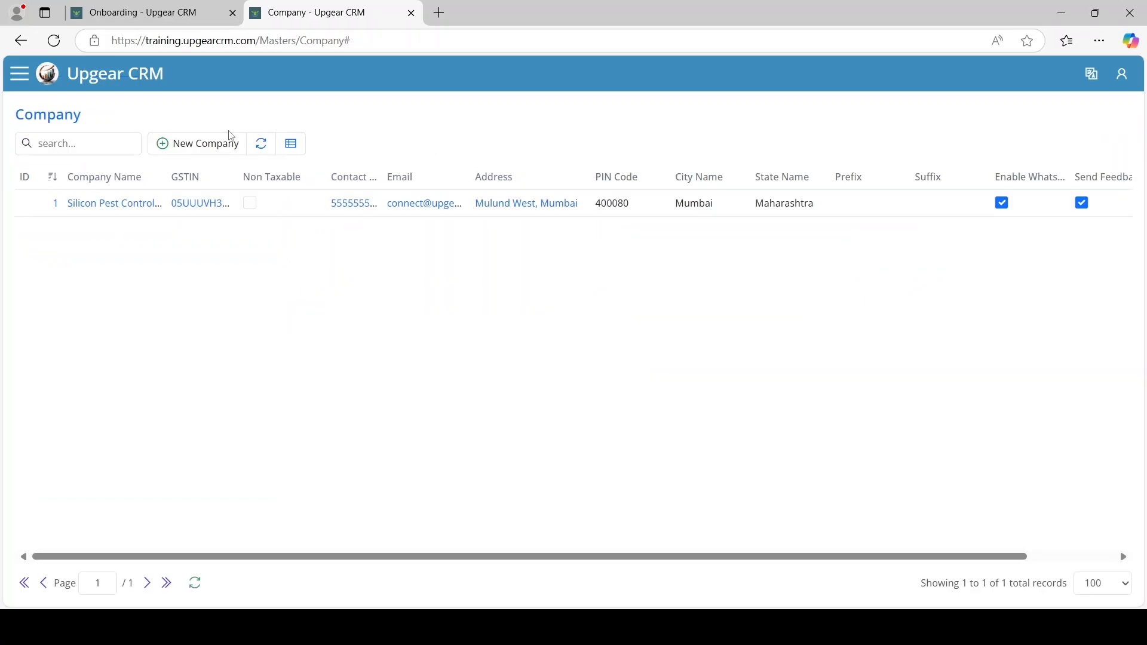
left_click(187, 154)
left_click(95, 248)
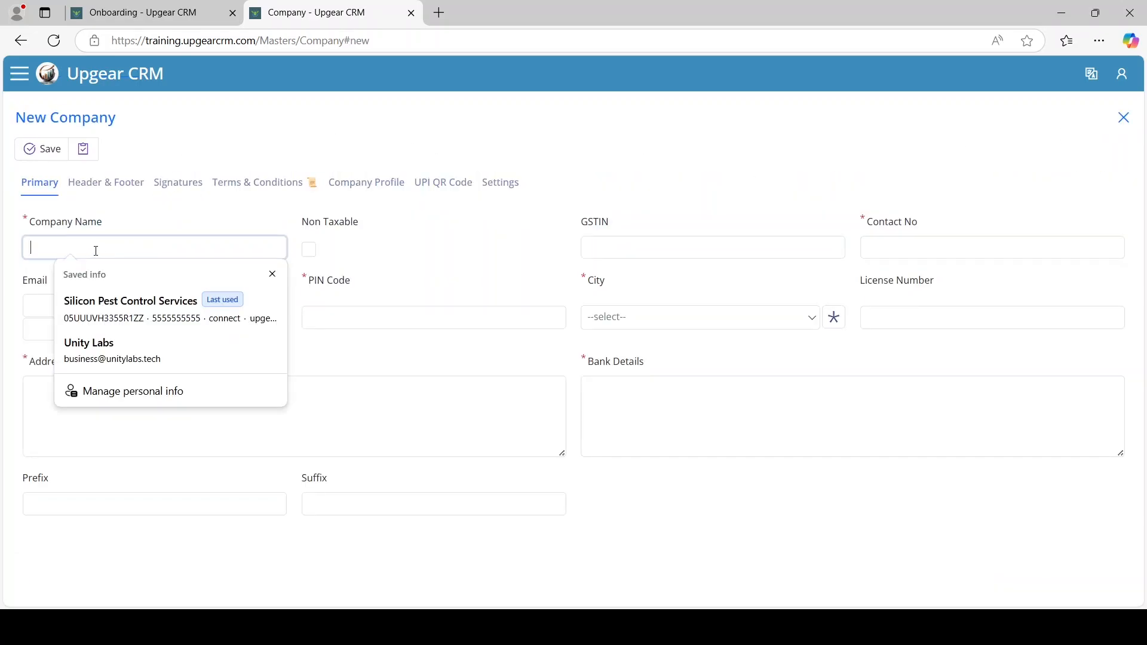
left_click(323, 247)
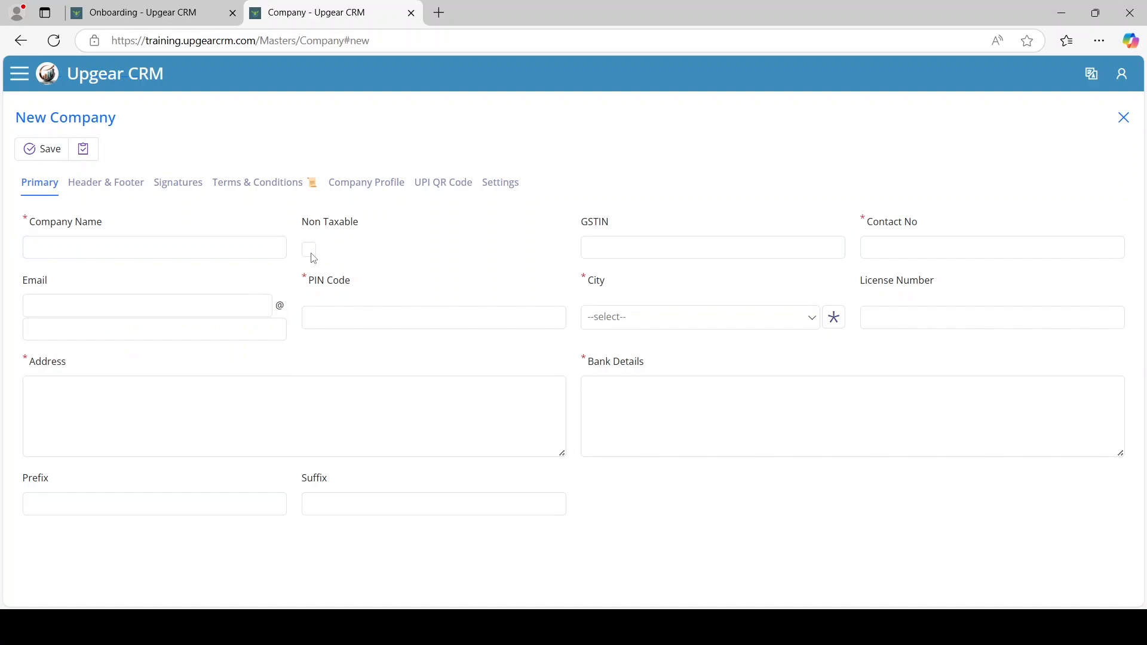
left_click(613, 243)
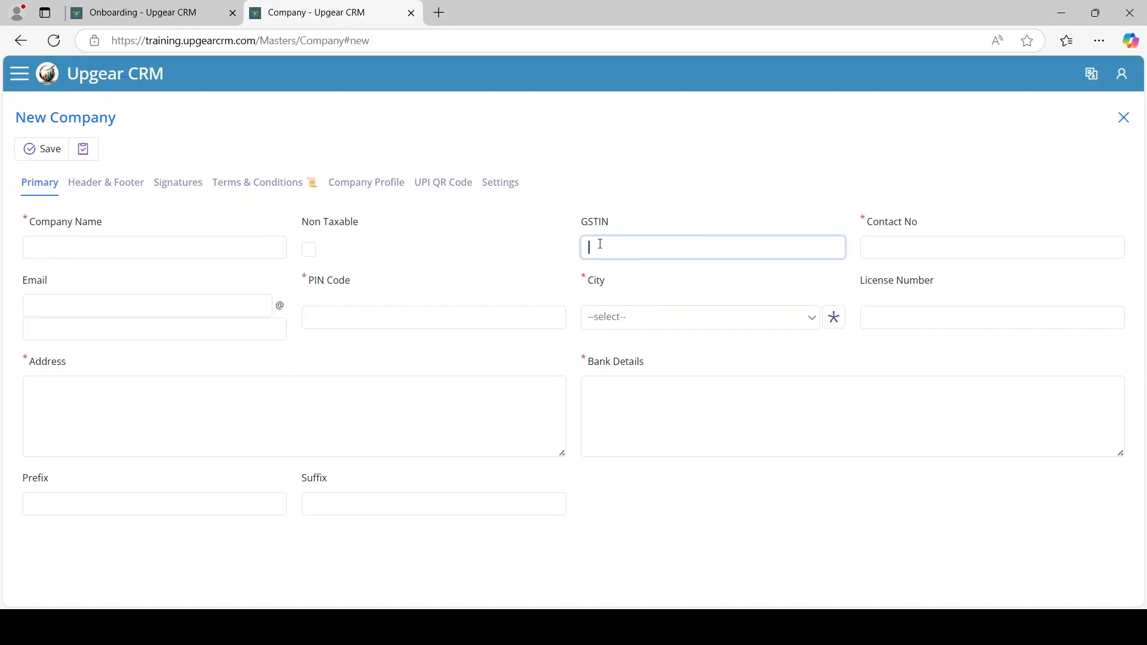
left_click(310, 255)
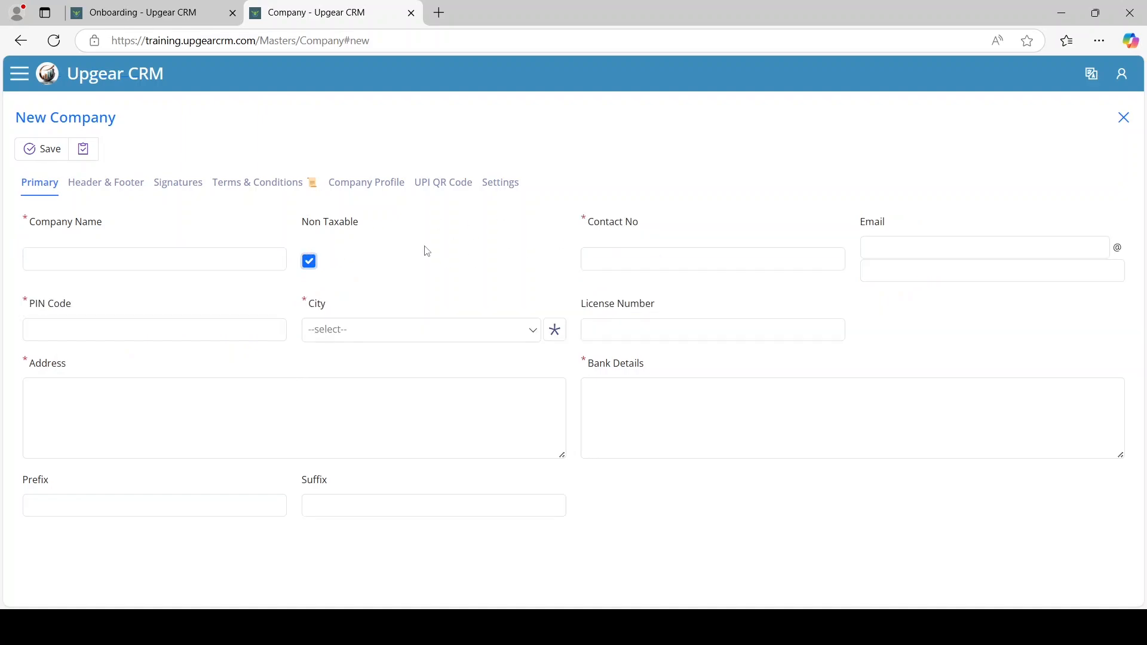
left_click(151, 265)
left_click(717, 256)
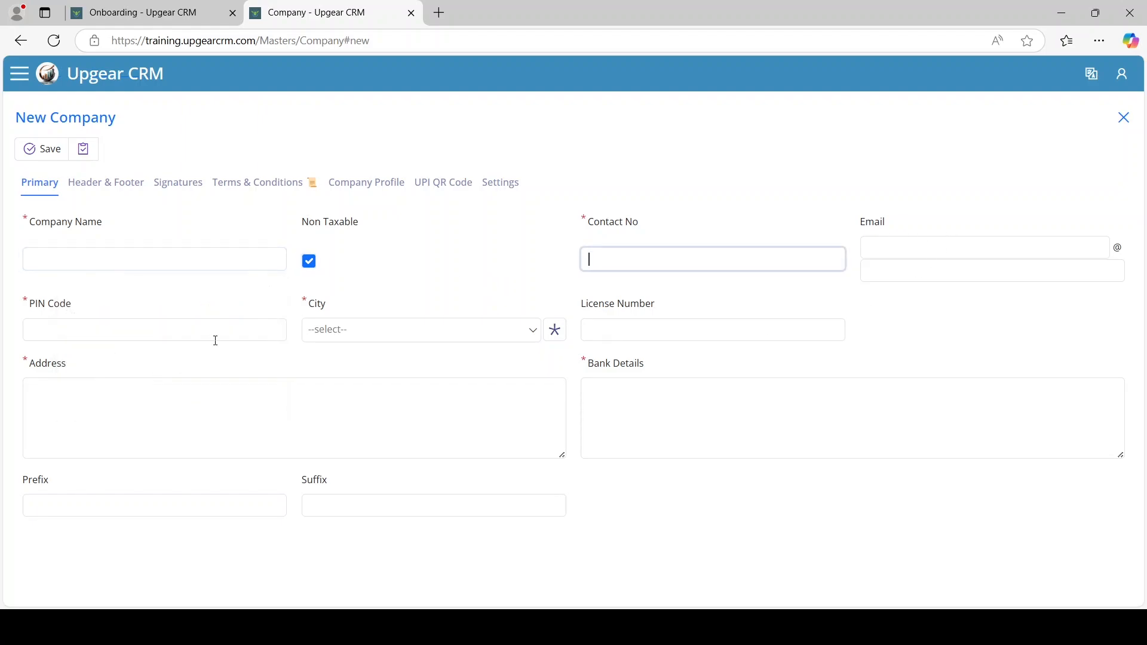
left_click(215, 341)
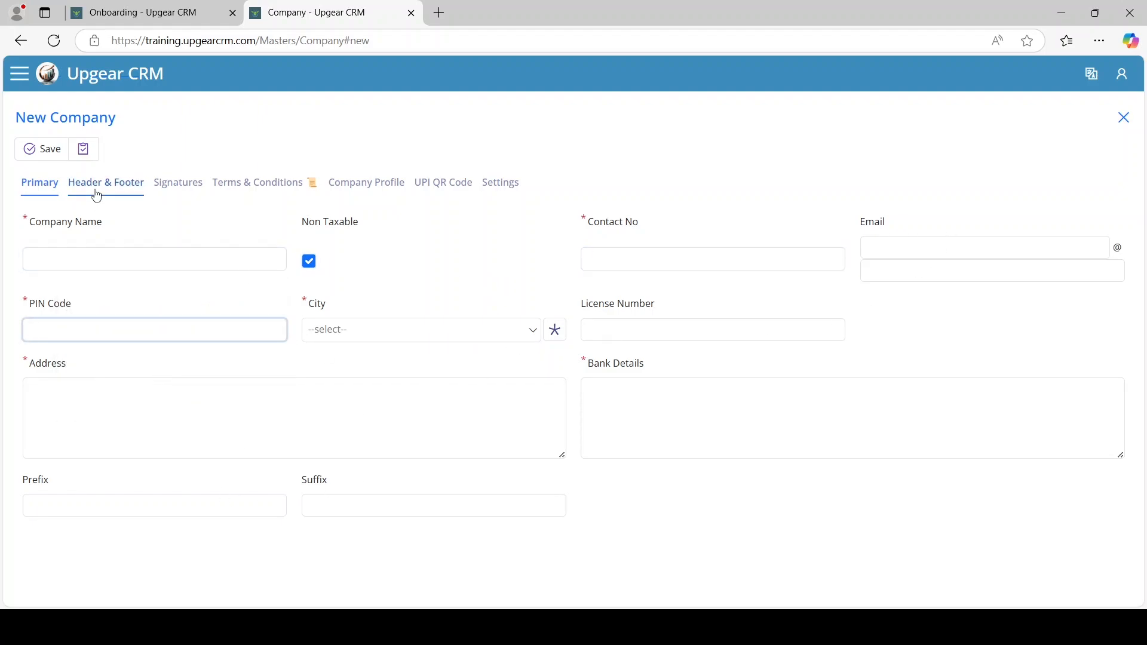
Browse the header/footer, signatures, terms, profile, UPI QR and WhatsApp sections, then discard the draft
left_click(96, 195)
left_click(201, 190)
left_click(259, 190)
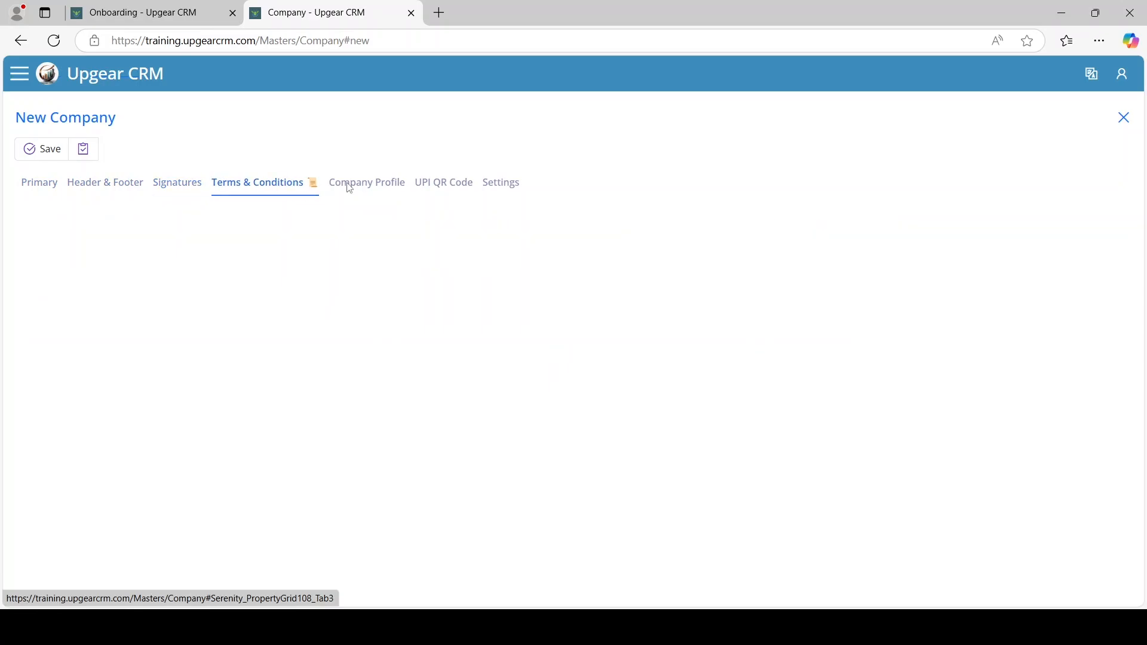
left_click(360, 185)
left_click(466, 185)
left_click(496, 190)
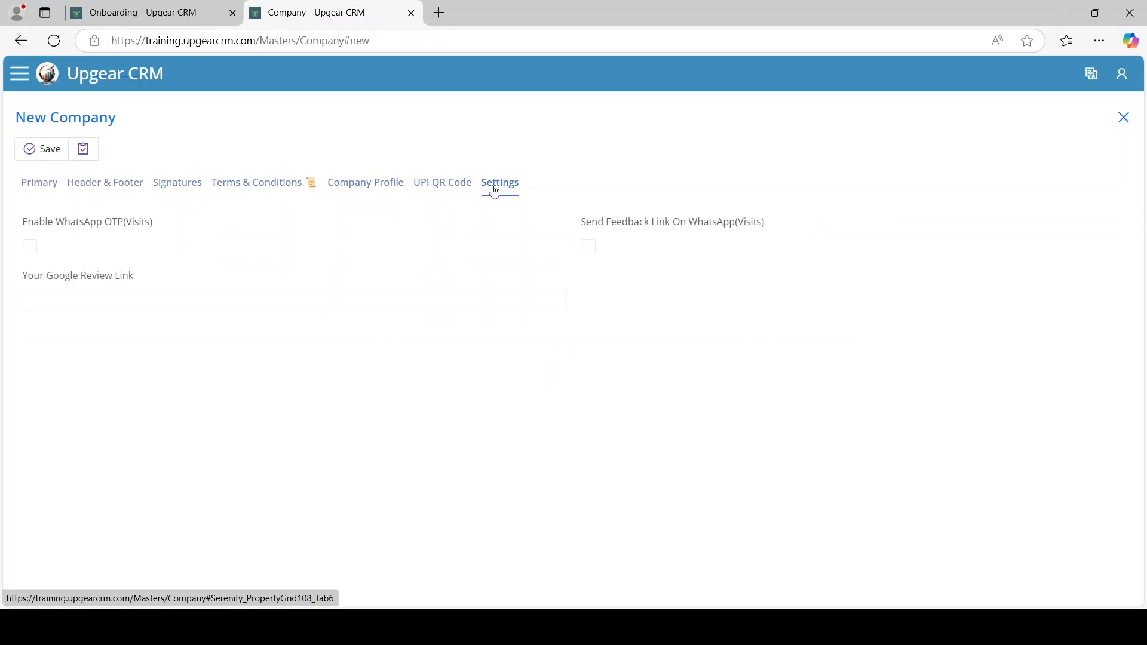
left_click(1124, 118)
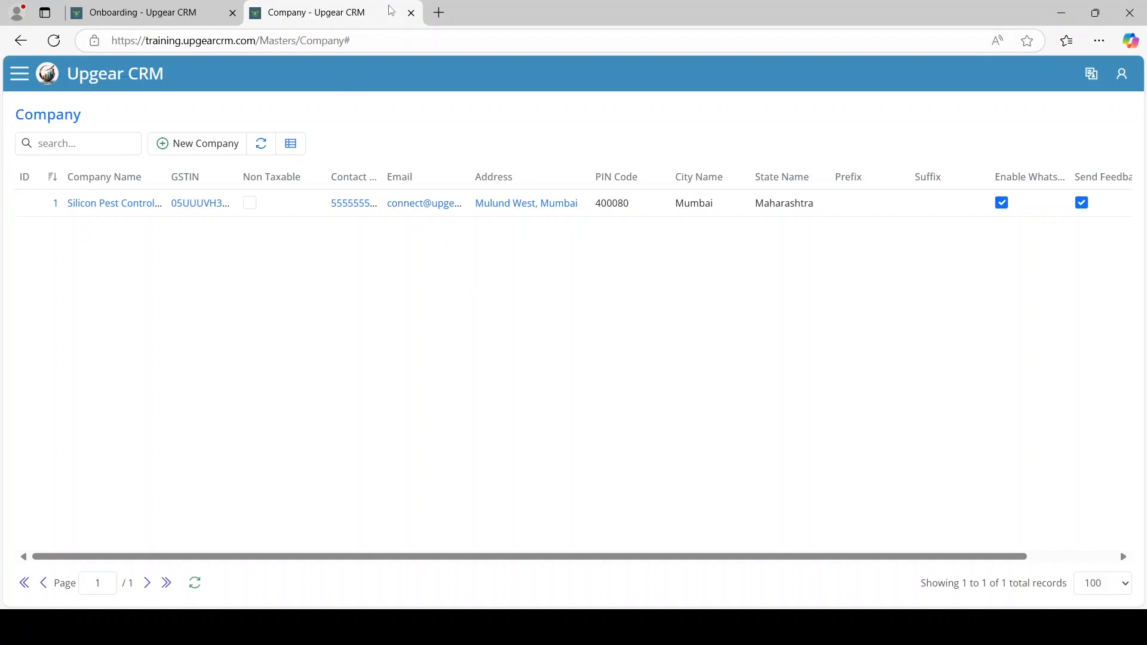
Go back to the refreshed onboarding checklist and open the City list from Add City
left_click(411, 12)
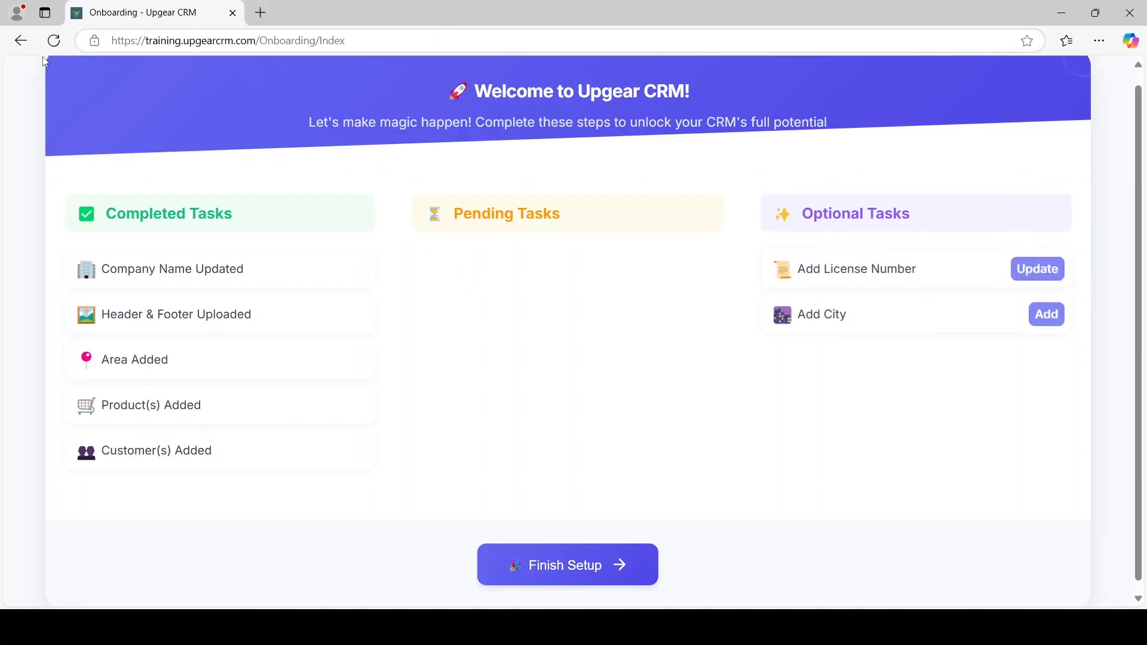
left_click(55, 42)
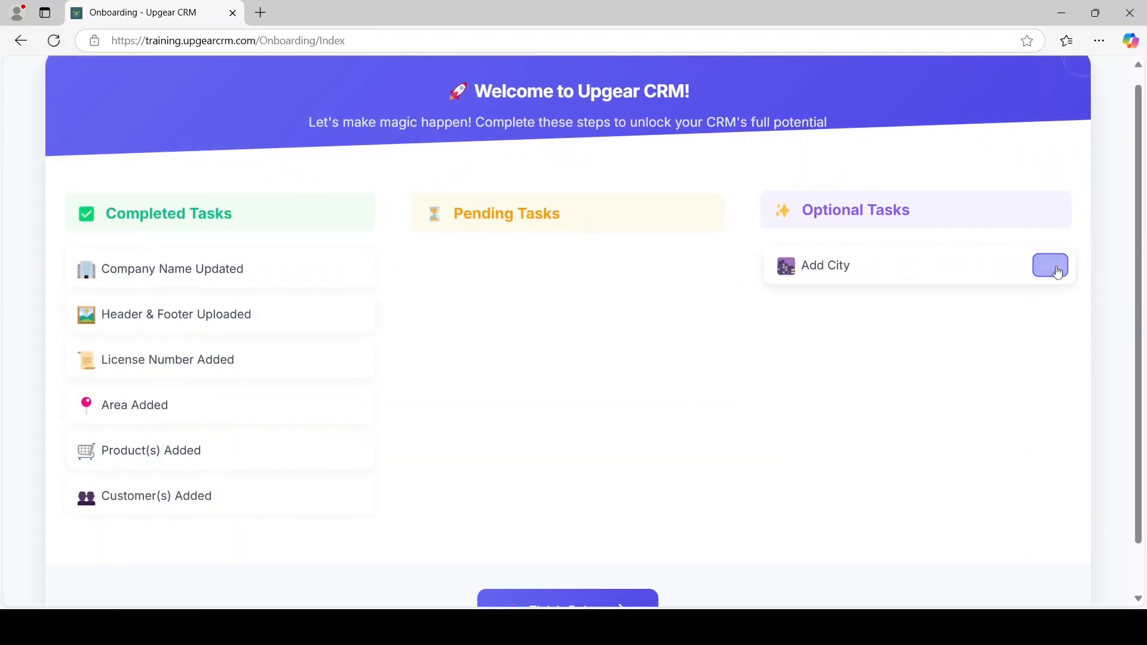
left_click(1056, 278)
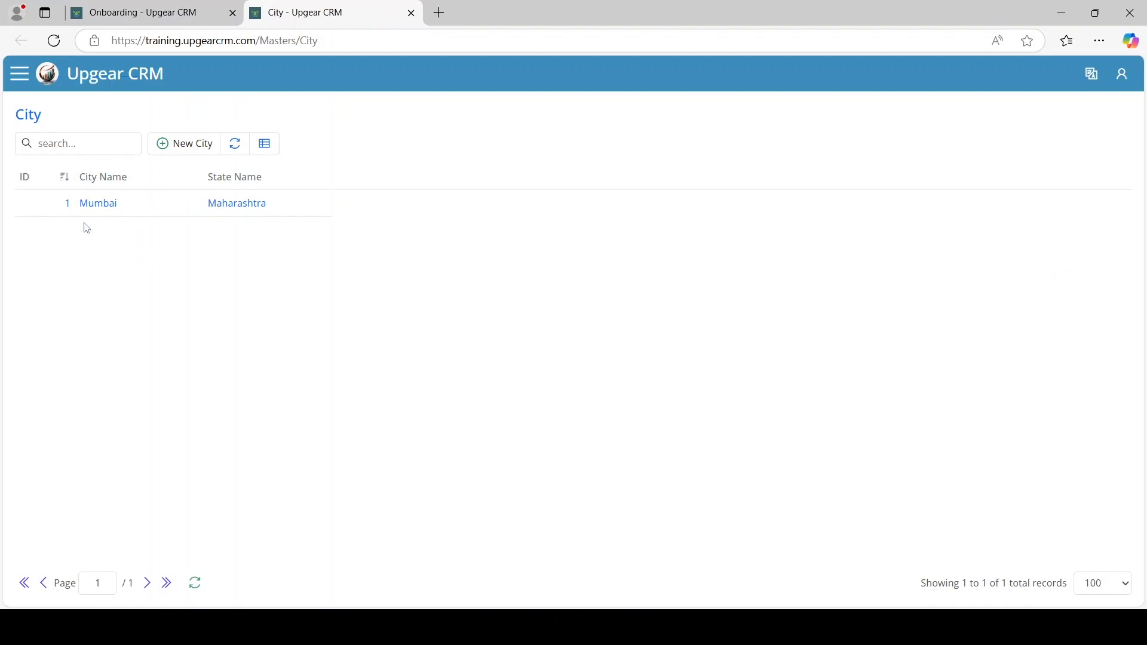
Create the city Pune with state Maharashtra, save it, and close the City page
left_click(189, 147)
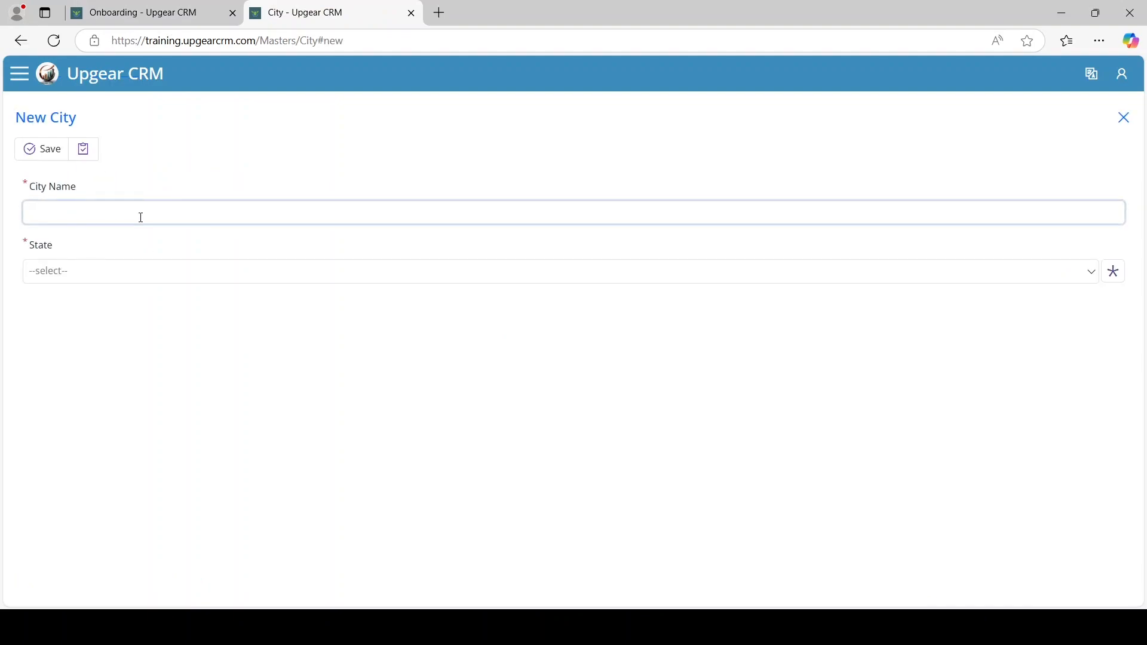
key("Tab")
key("Return")
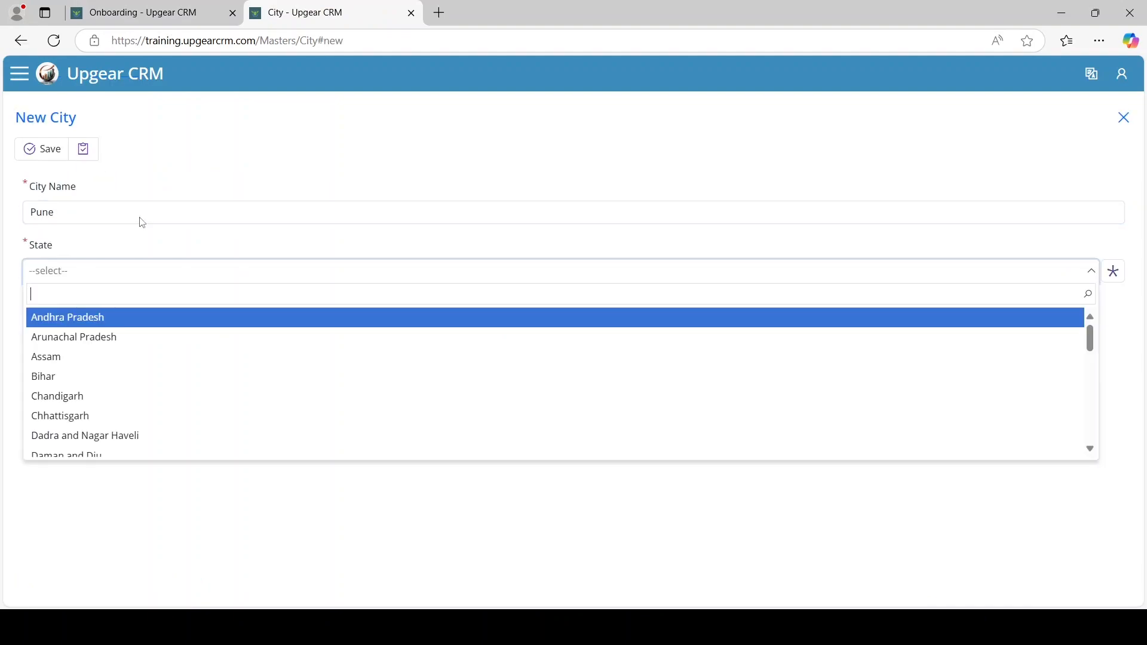
type("maha")
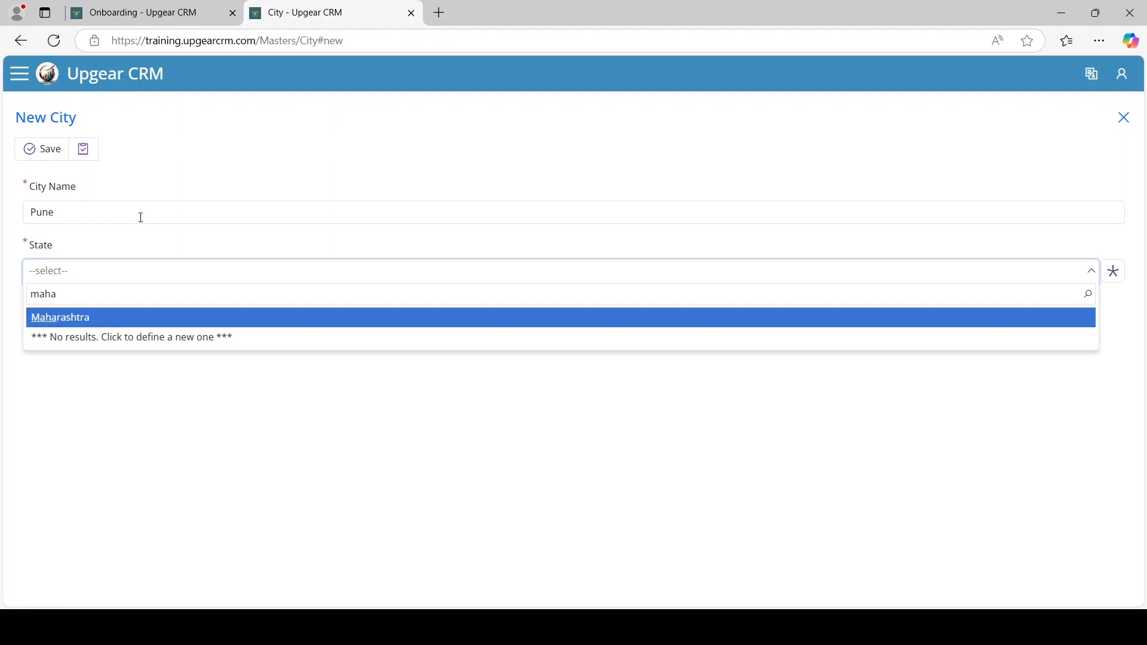
key("Return")
left_click(49, 143)
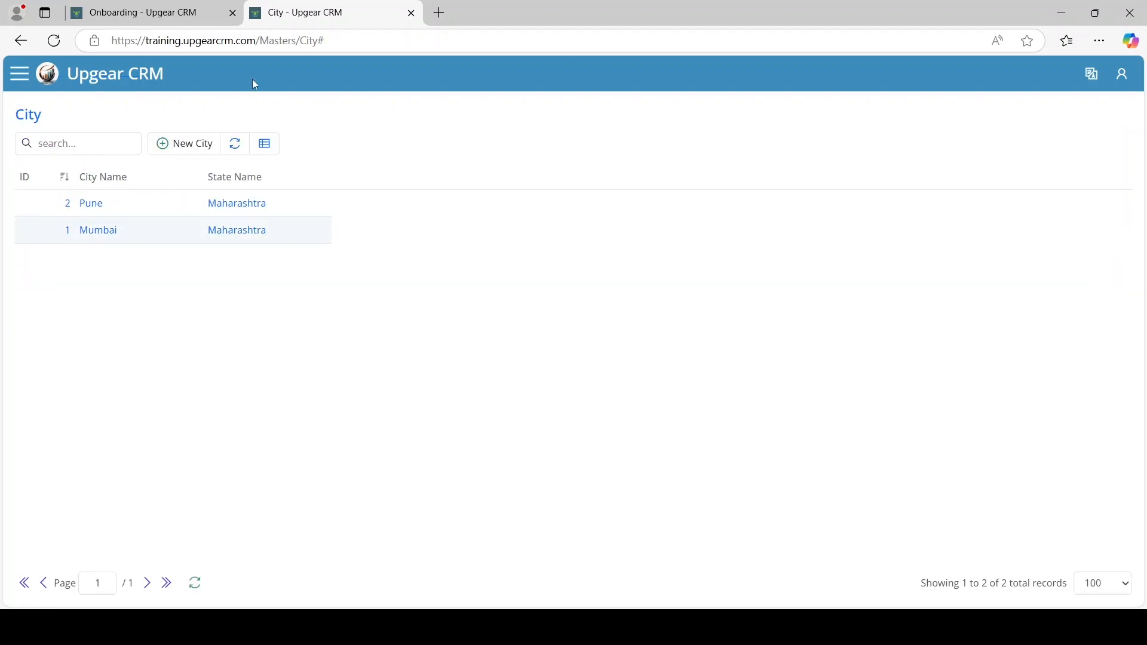
left_click(411, 13)
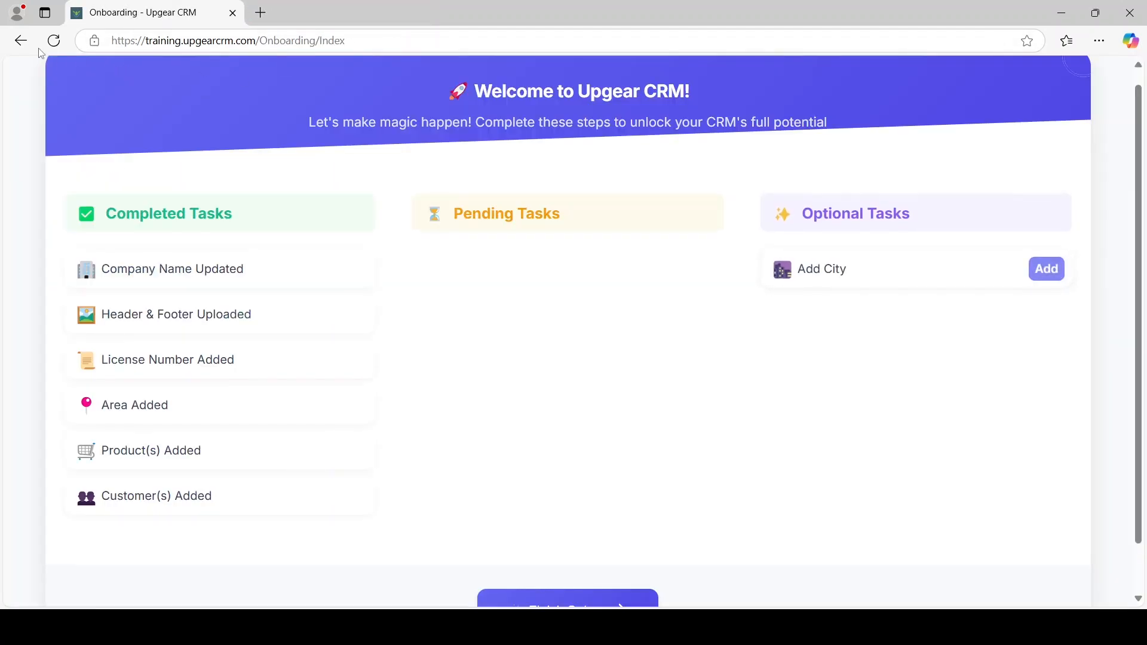
Refresh the onboarding checklist, finish setup, and dismiss the Congratulations dialog
left_click(54, 40)
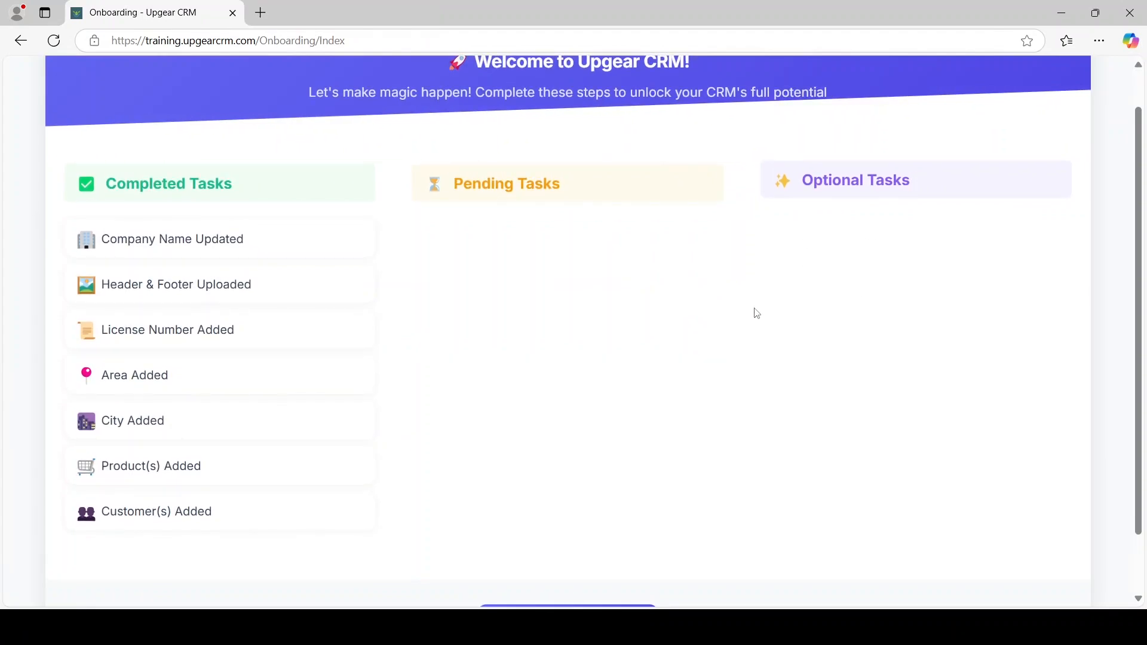
scroll(812, 249, "down", 1)
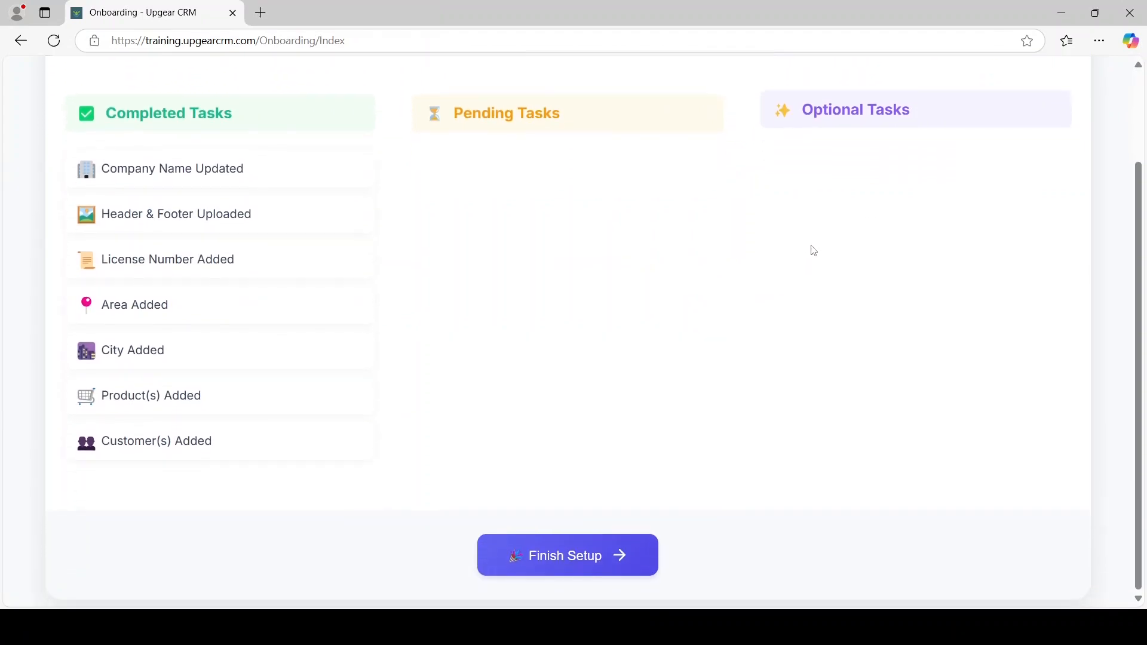
scroll(407, 322, "up", 2)
scroll(417, 310, "down", 3)
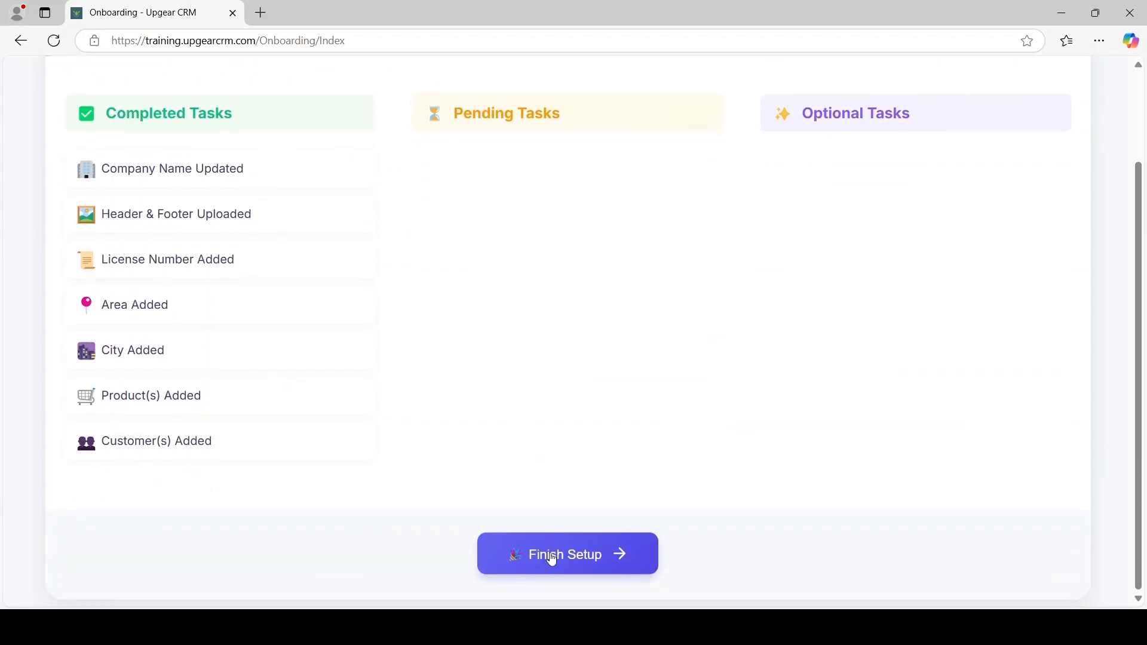
left_click(552, 557)
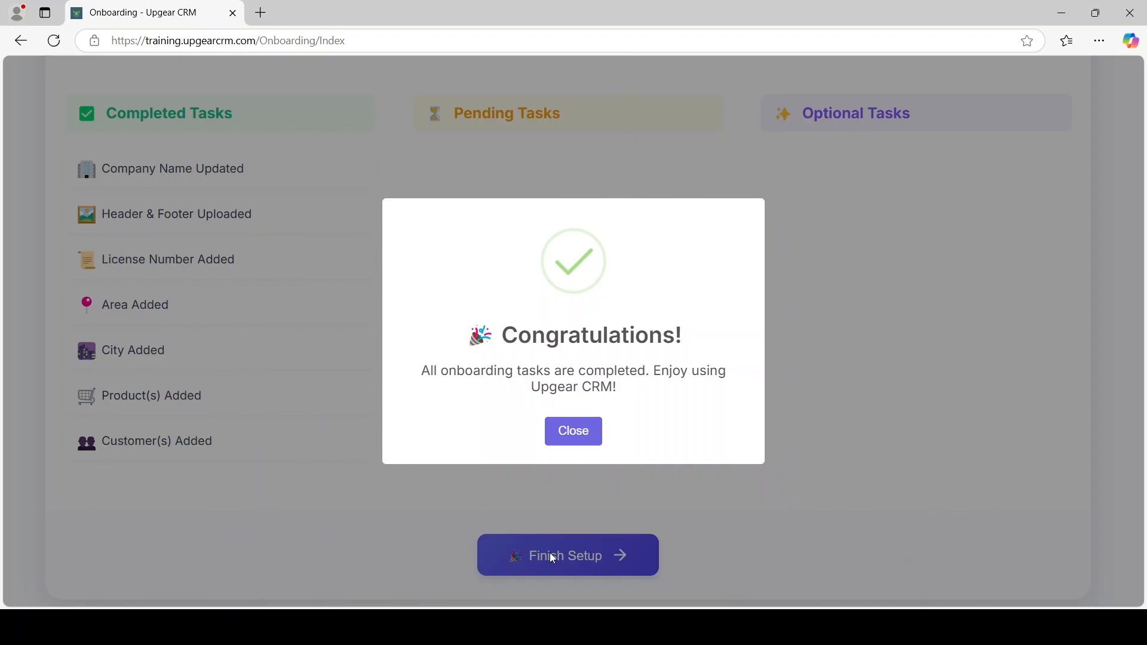
left_click(589, 433)
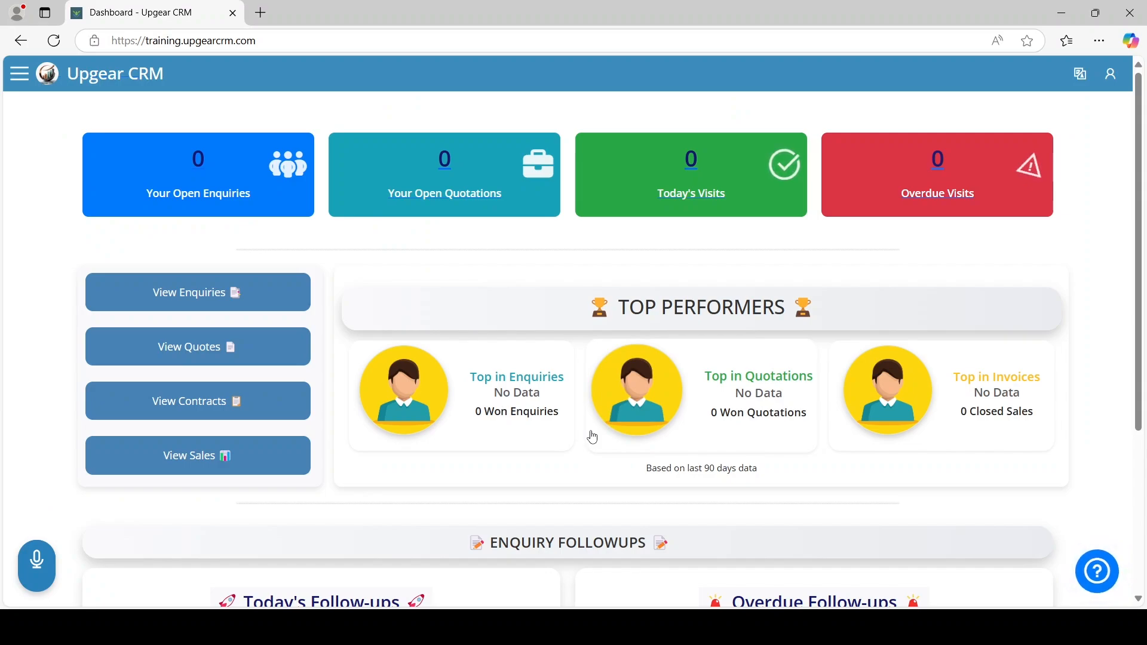
Reload the dashboard to check that every count shows zero
left_click(45, 48)
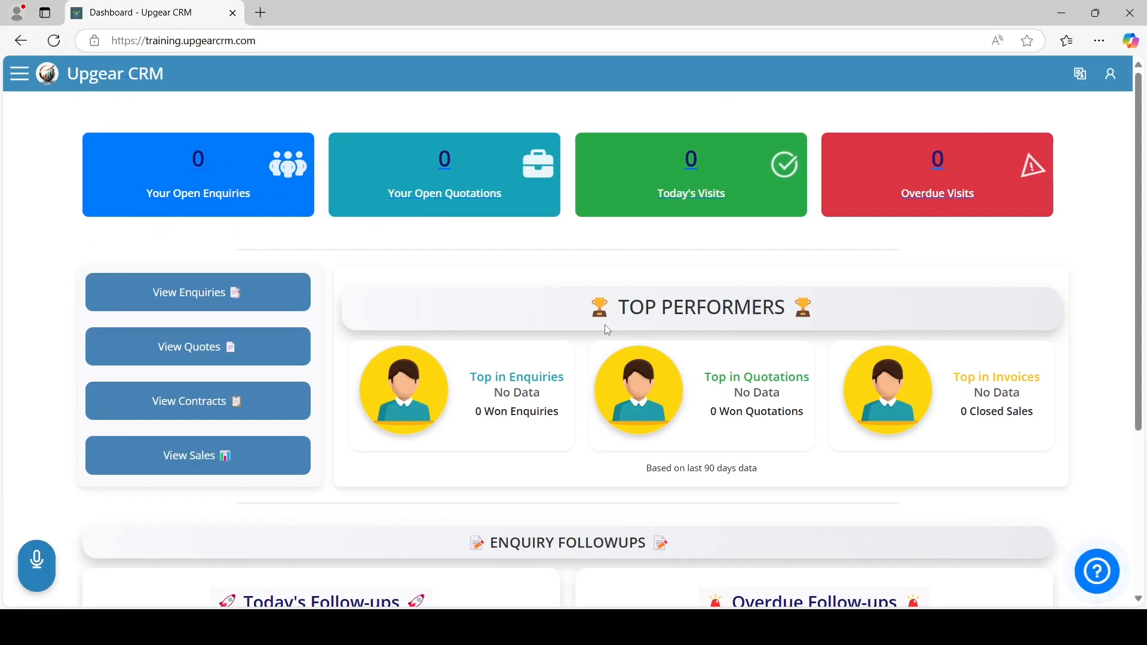
scroll(607, 330, "down", 3)
scroll(607, 329, "up", 3)
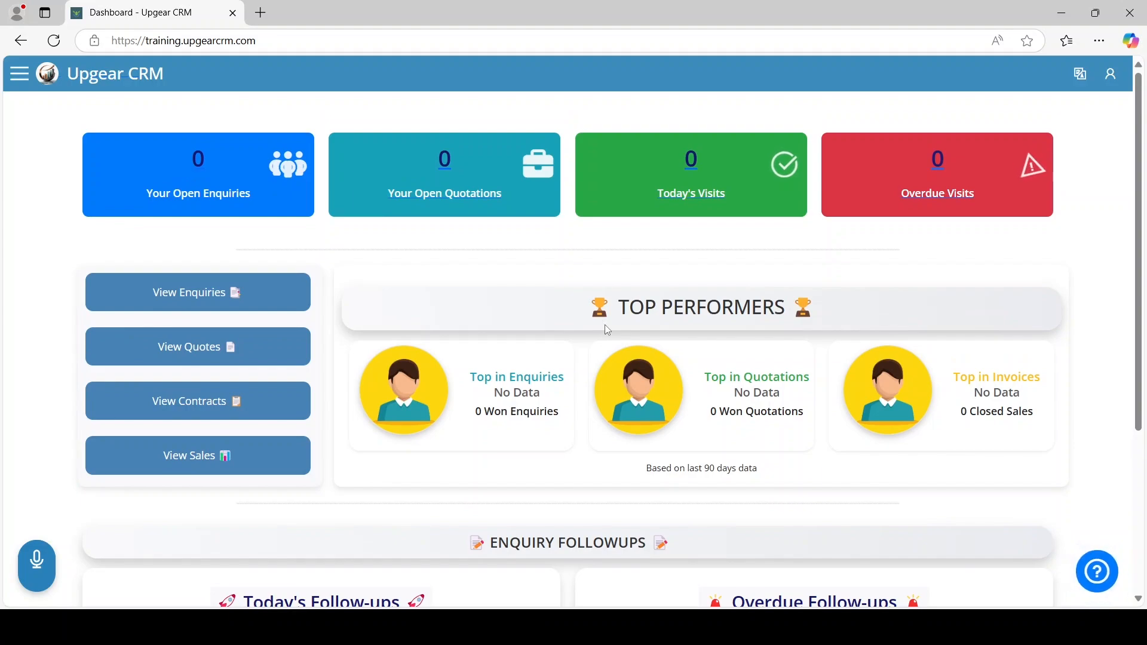